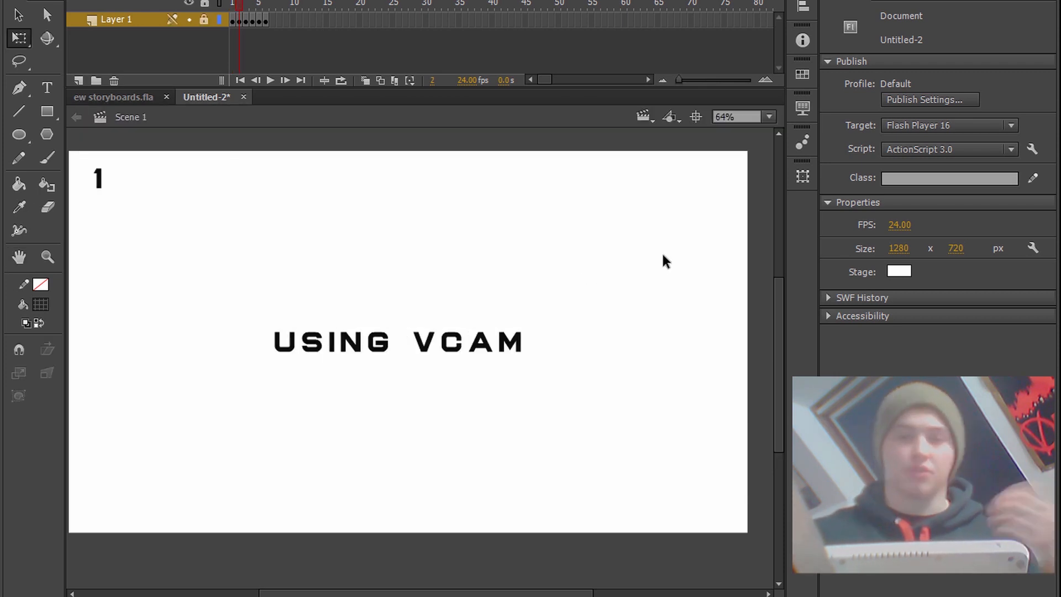
key(h)
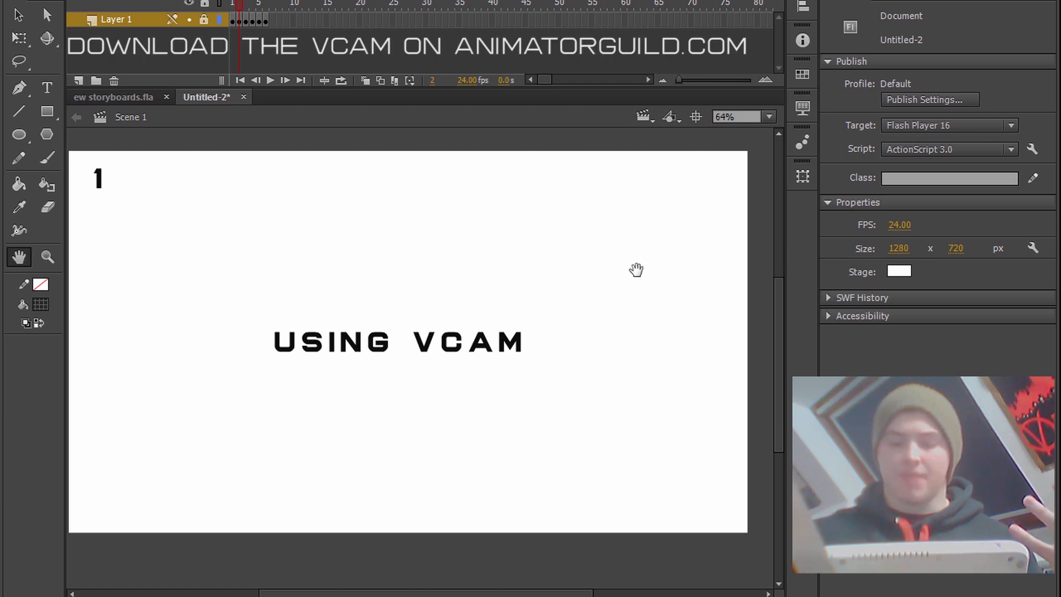
drag(635, 267, 644, 268)
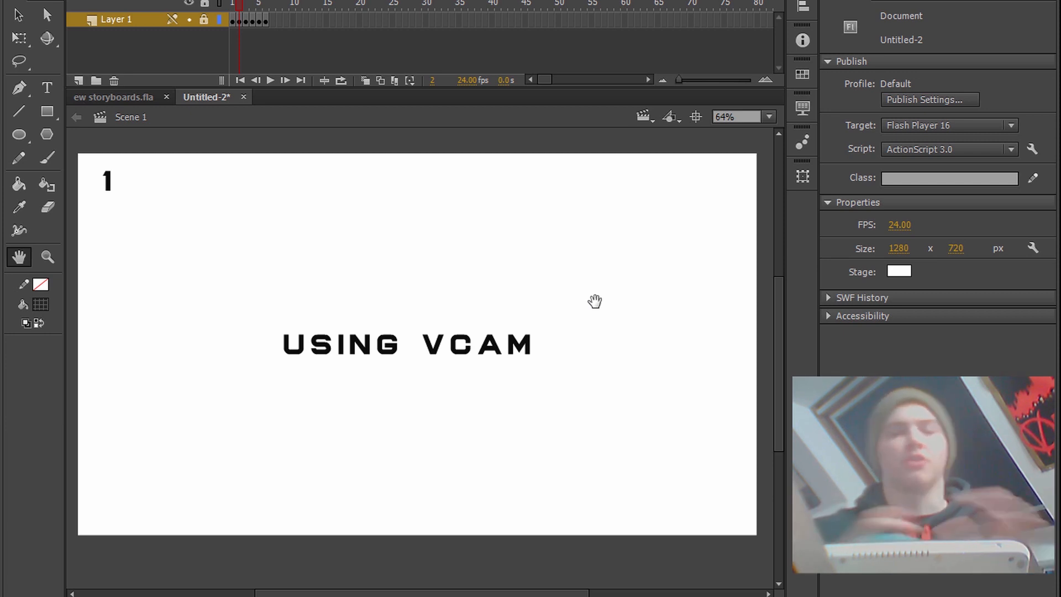
drag(571, 270, 571, 263)
drag(541, 223, 539, 234)
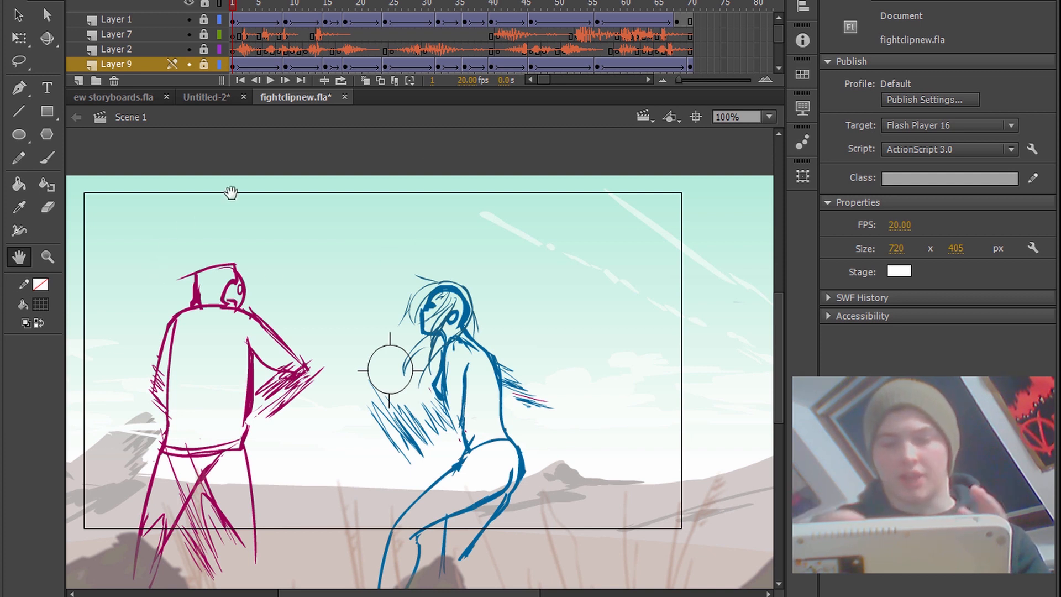
Scrub through the opening frames of the fight clip and play it from frame 1 to examine the camera frame's movement
scroll(427, 271, down, 3)
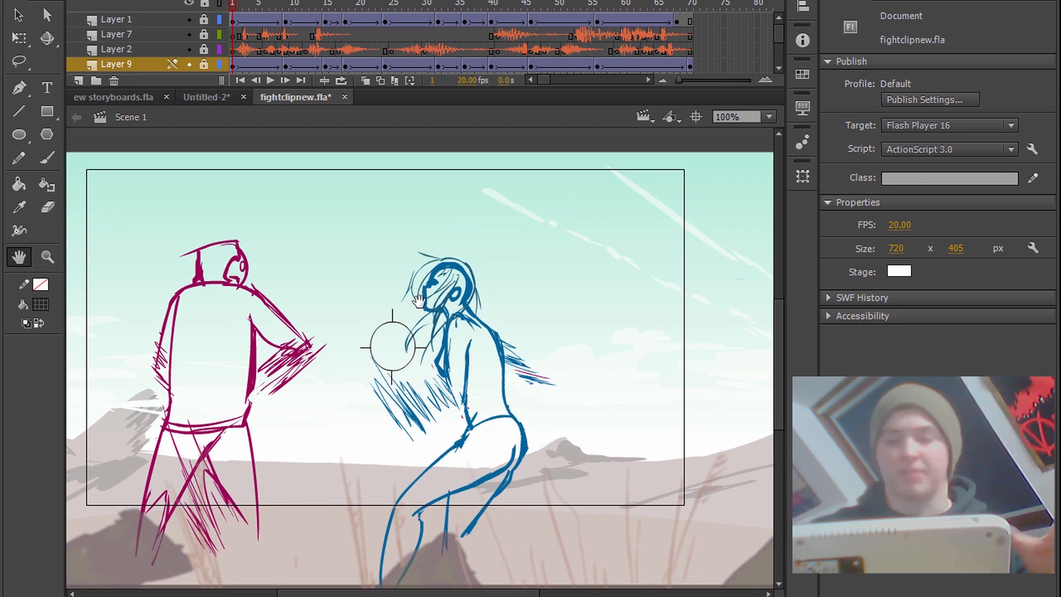
drag(456, 295, 467, 296)
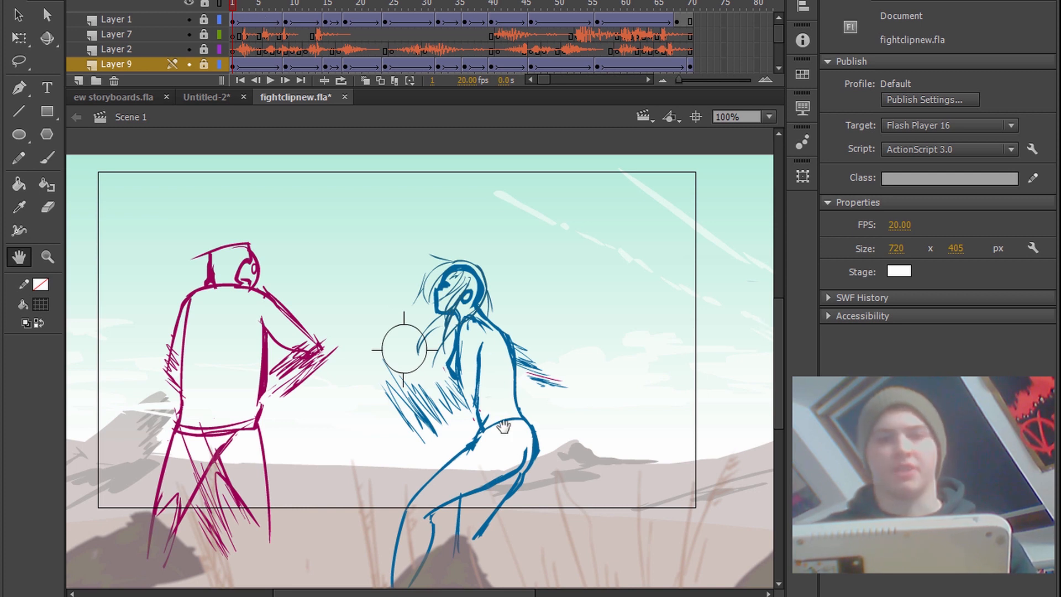
drag(239, 4, 623, 31)
drag(584, 61, 238, 88)
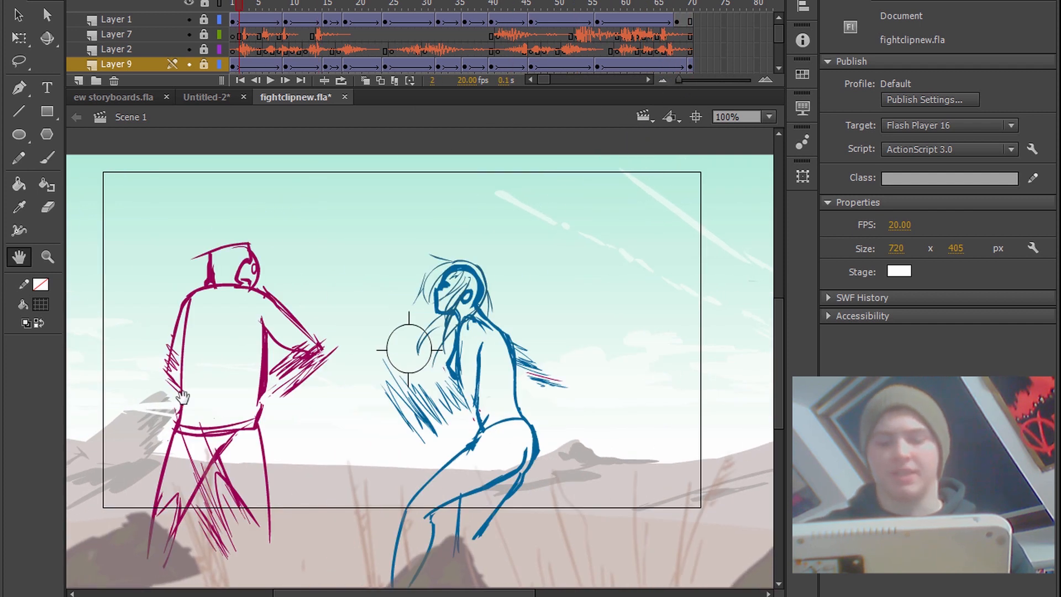
drag(239, 5, 273, 7)
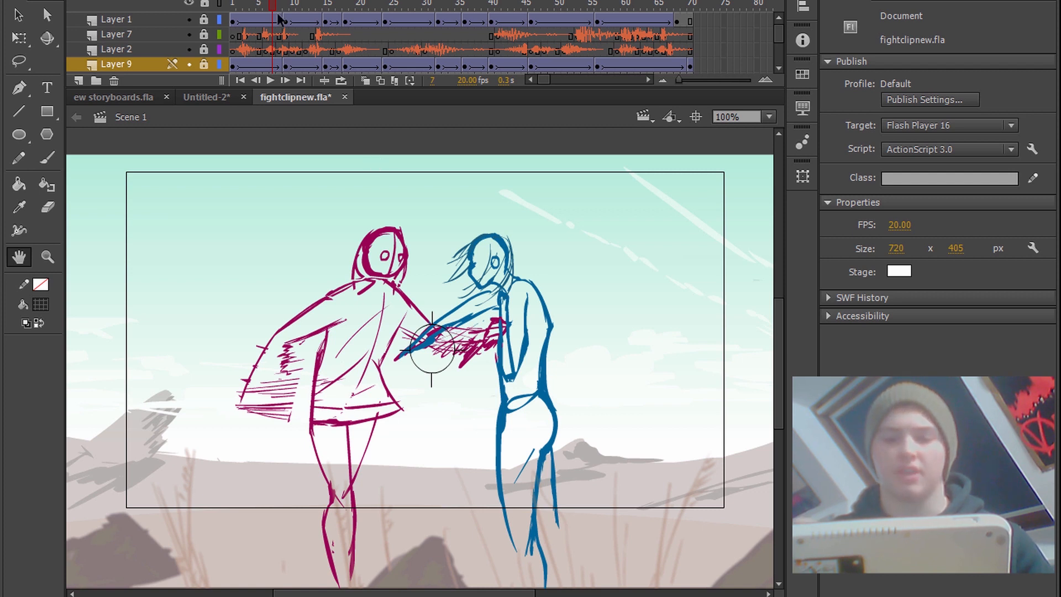
drag(273, 4, 232, 5)
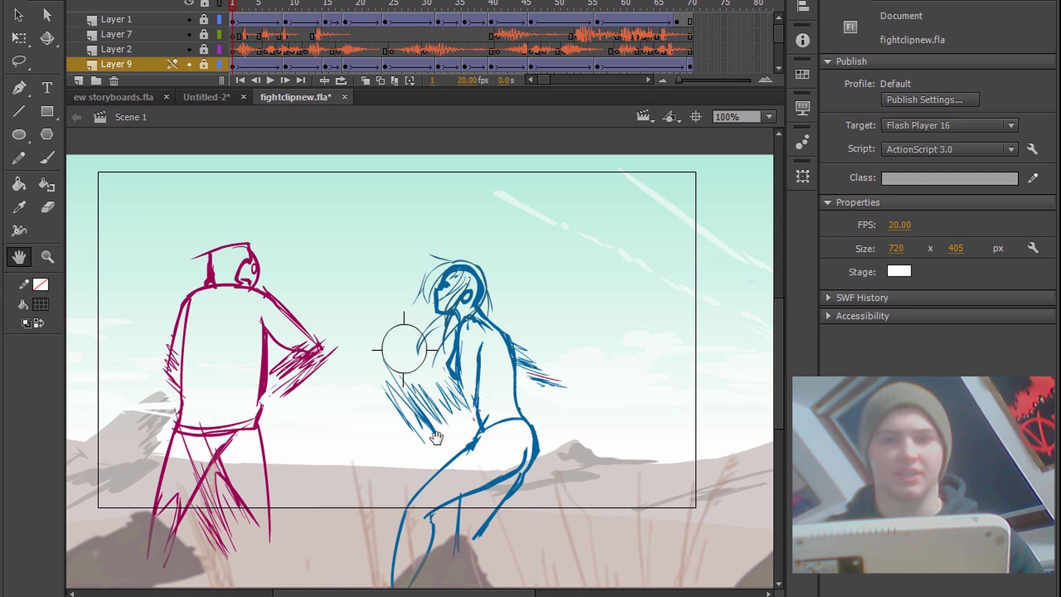
key(Return)
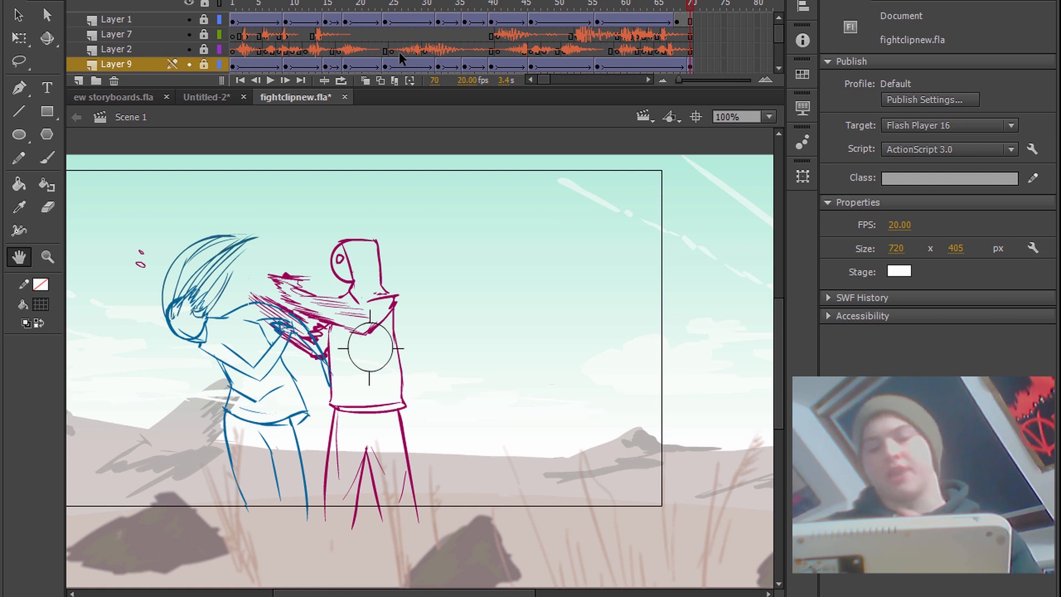
Survey the full width of the background artwork around the camera frame at frame 70
scroll(449, 300, down, 4)
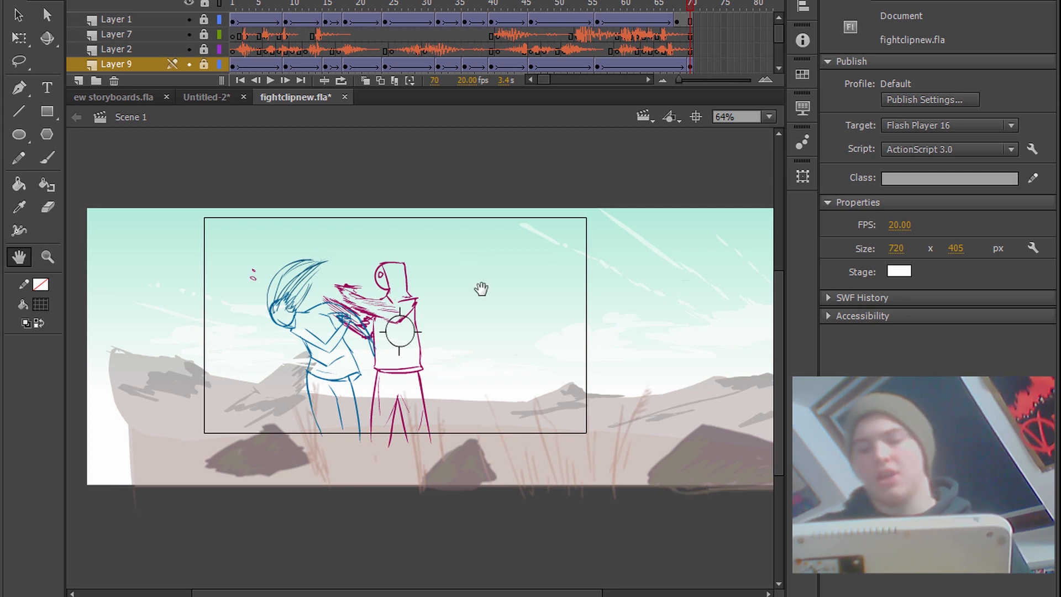
scroll(530, 326, up, 1)
drag(713, 317, 419, 287)
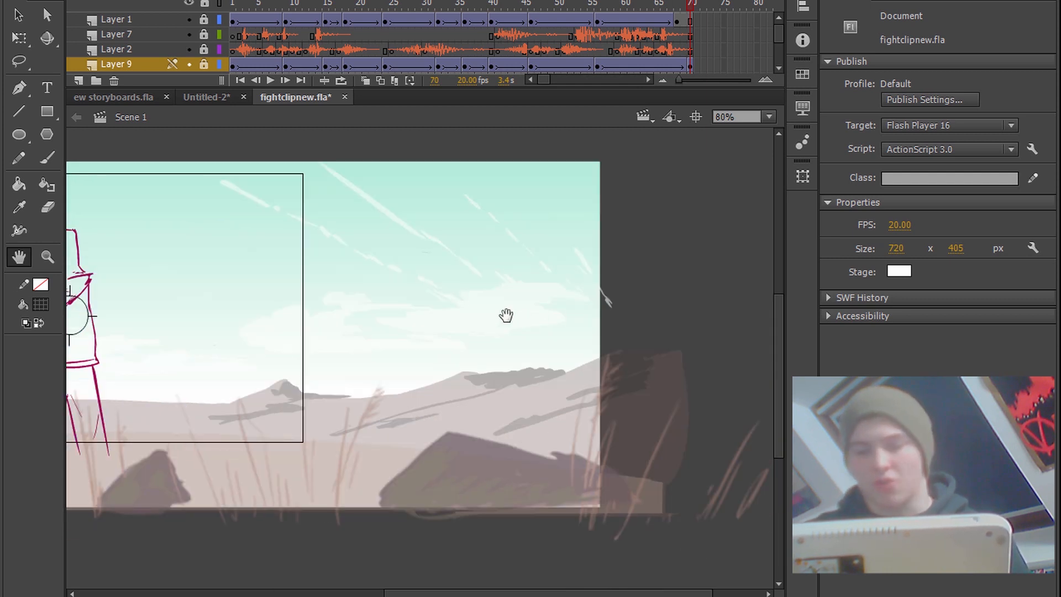
drag(403, 252, 670, 215)
drag(264, 238, 289, 260)
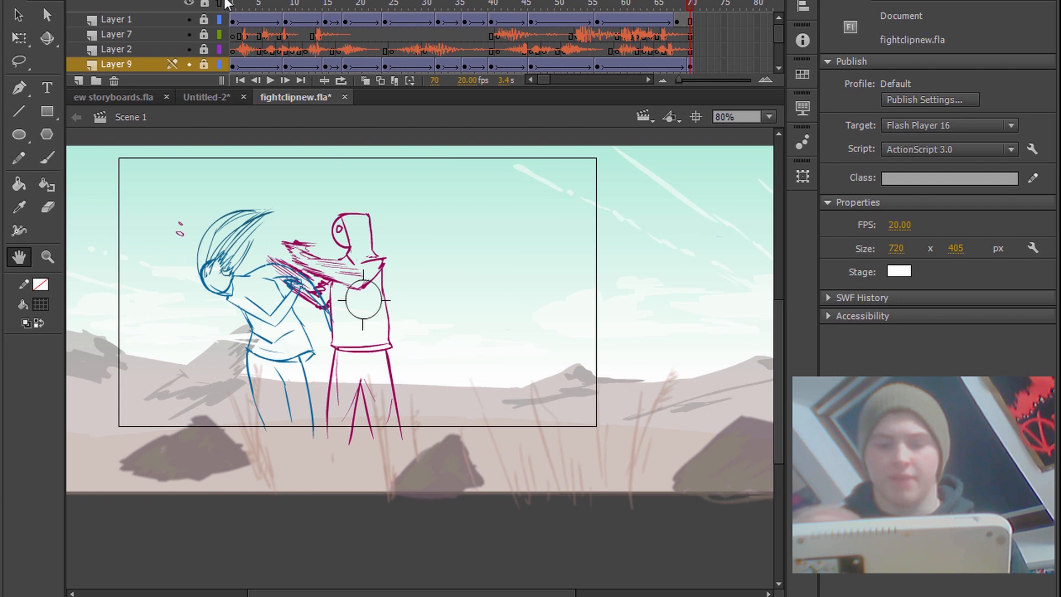
Display all layers as outlines and examine how the camera frame sits relative to the stage and artwork
click(220, 2)
drag(490, 363, 455, 399)
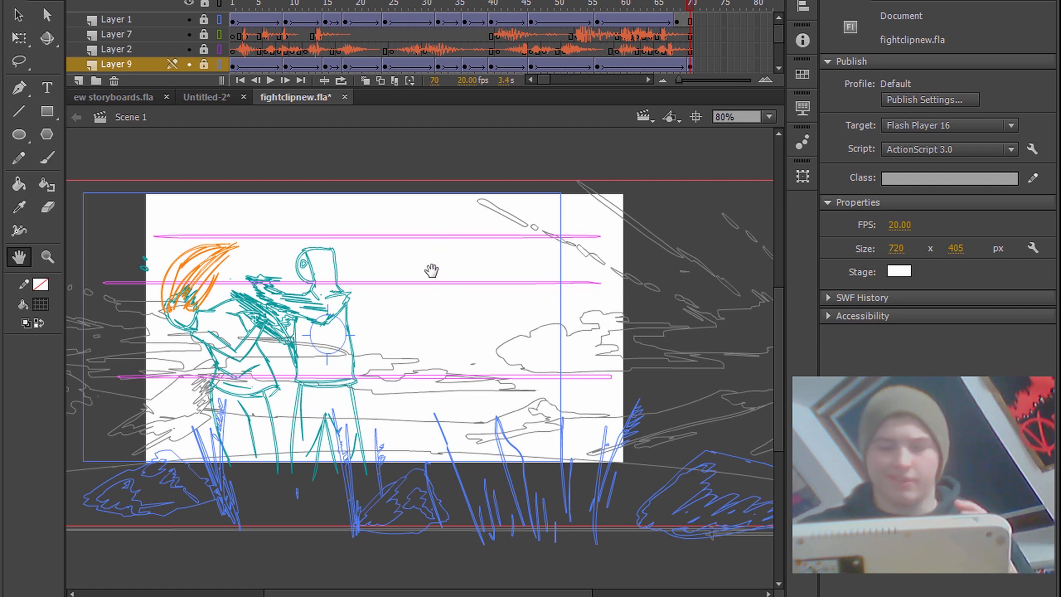
drag(431, 270, 443, 261)
scroll(359, 296, up, 1)
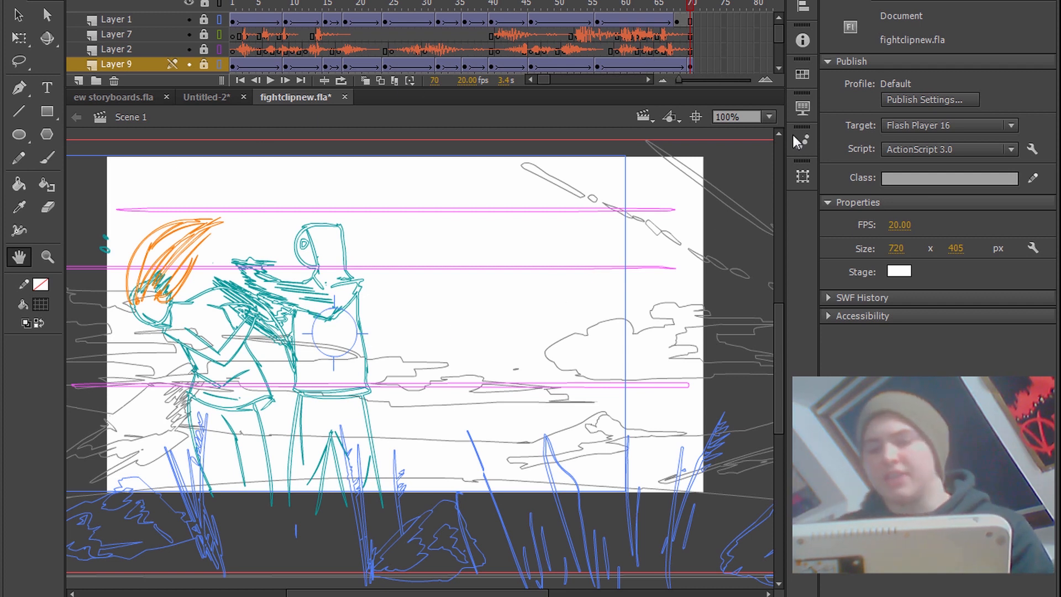
scroll(481, 331, down, 3)
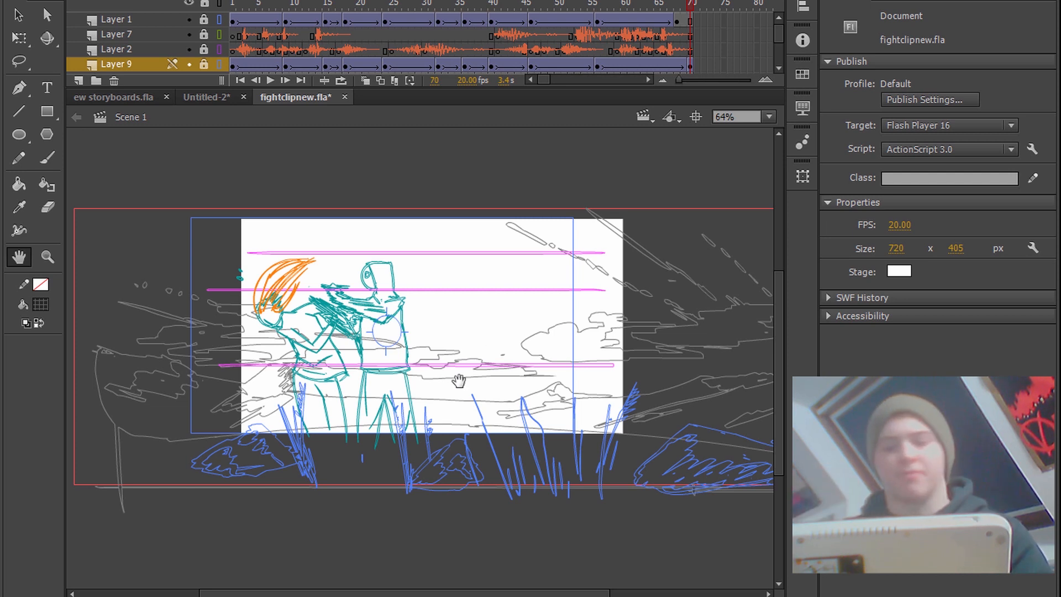
scroll(391, 350, up, 3)
scroll(391, 351, down, 2)
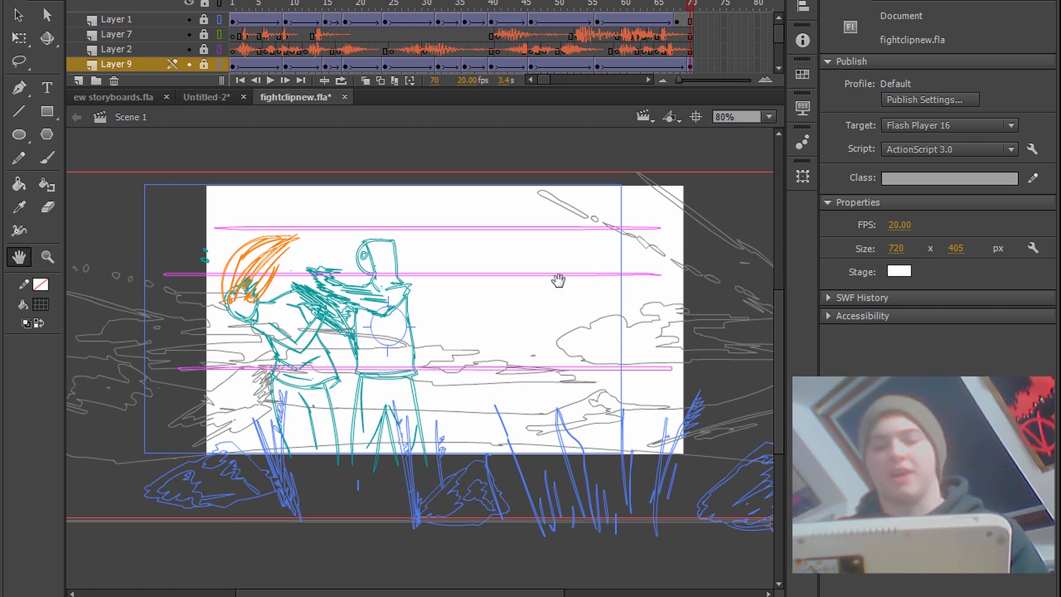
scroll(552, 309, down, 1)
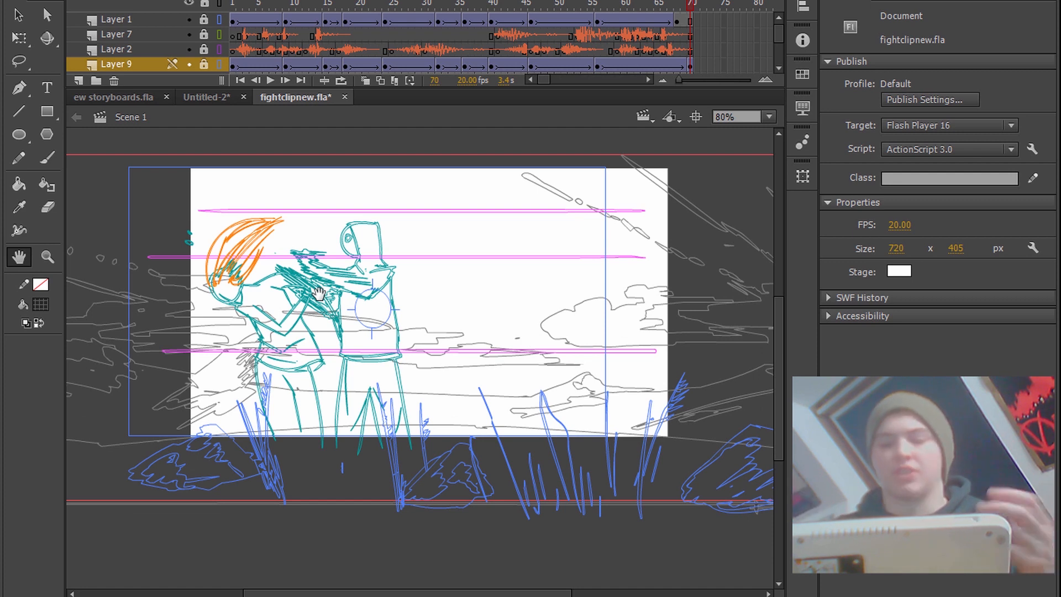
scroll(453, 284, down, 1)
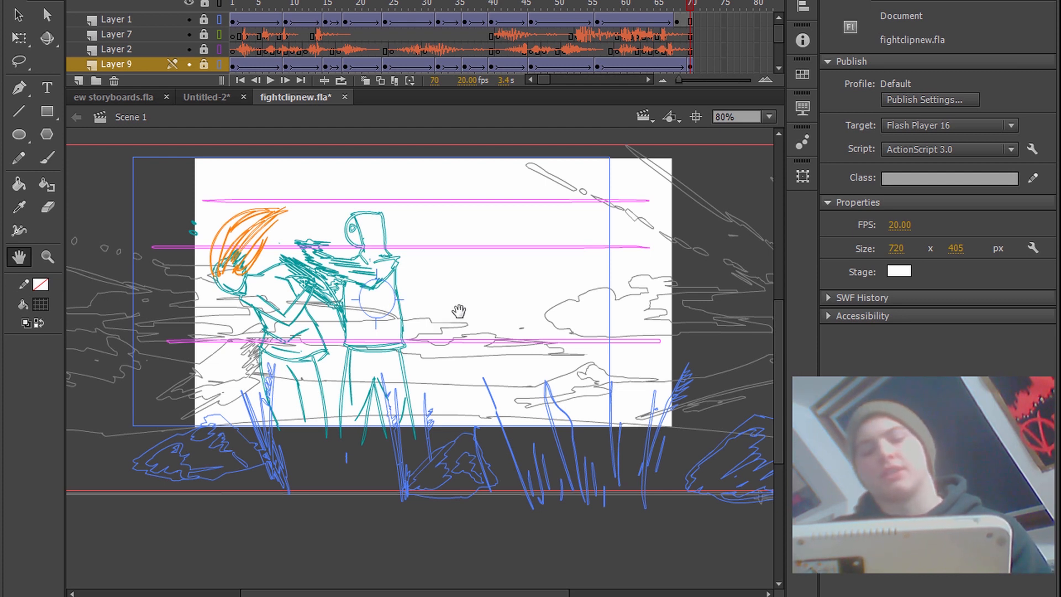
drag(451, 283, 436, 301)
scroll(436, 300, up, 1)
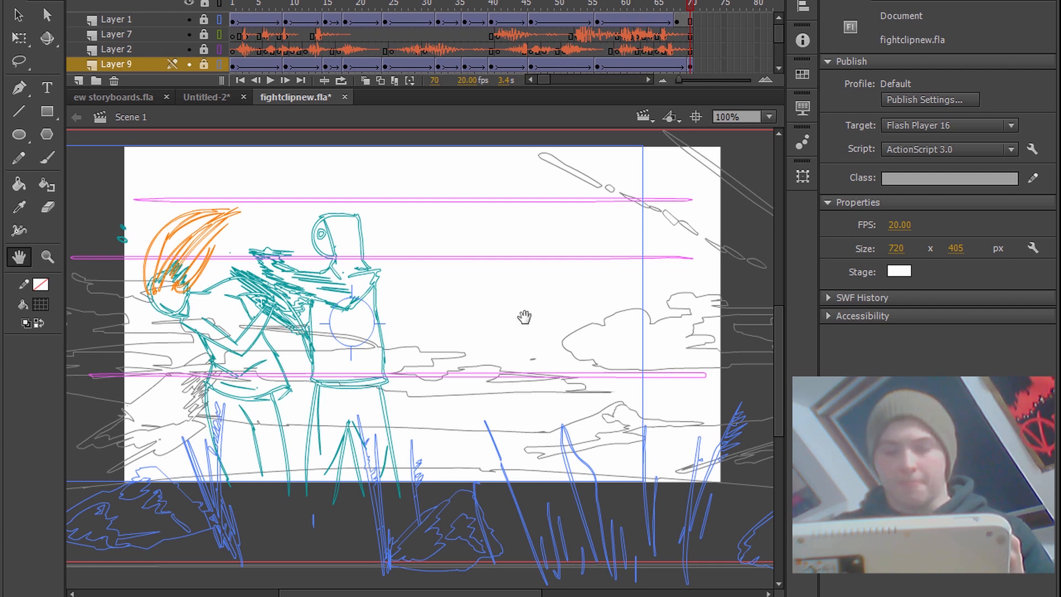
drag(526, 315, 487, 336)
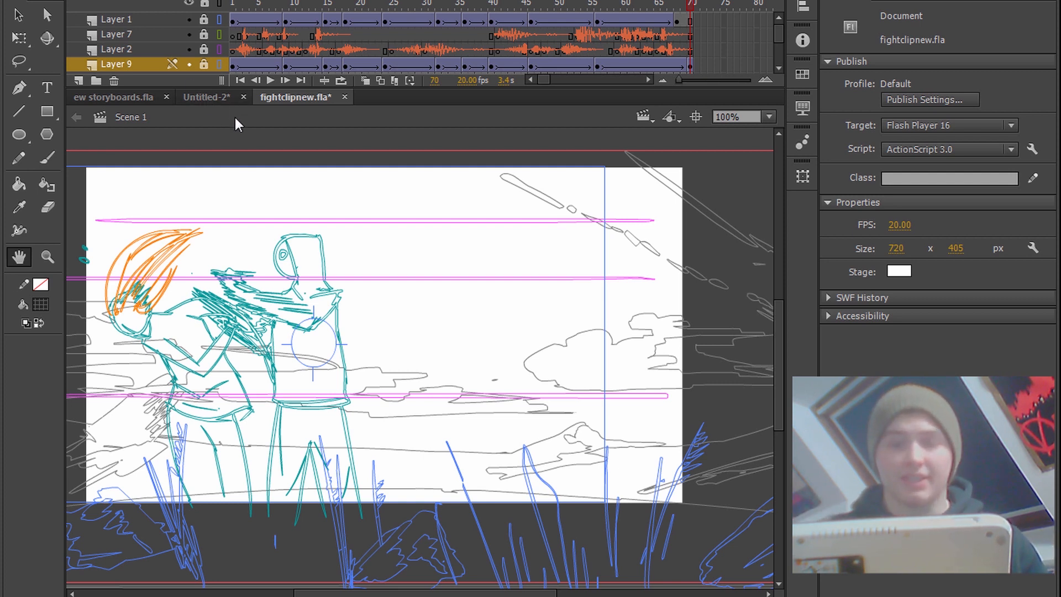
Switch to the Untitled-2 document and show the "Graphics Symbols" title at frame 3
click(210, 97)
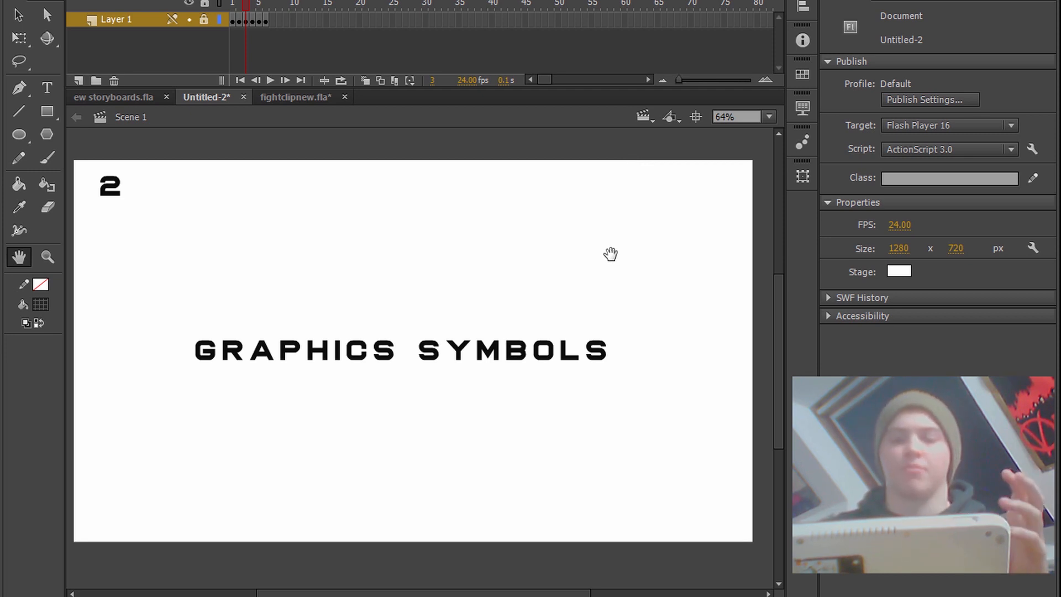
drag(611, 253, 609, 249)
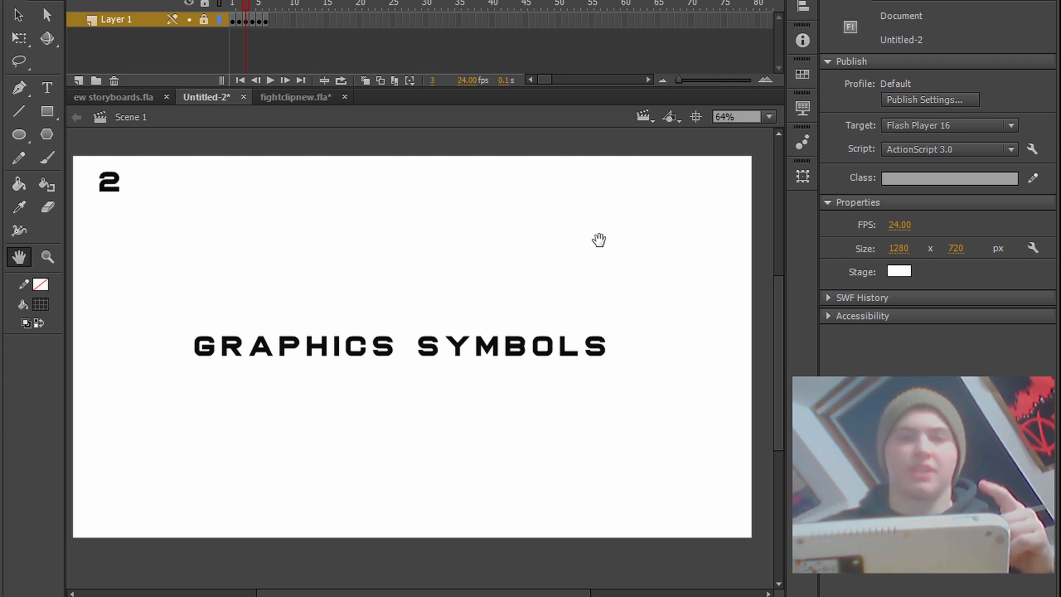
drag(611, 249, 616, 250)
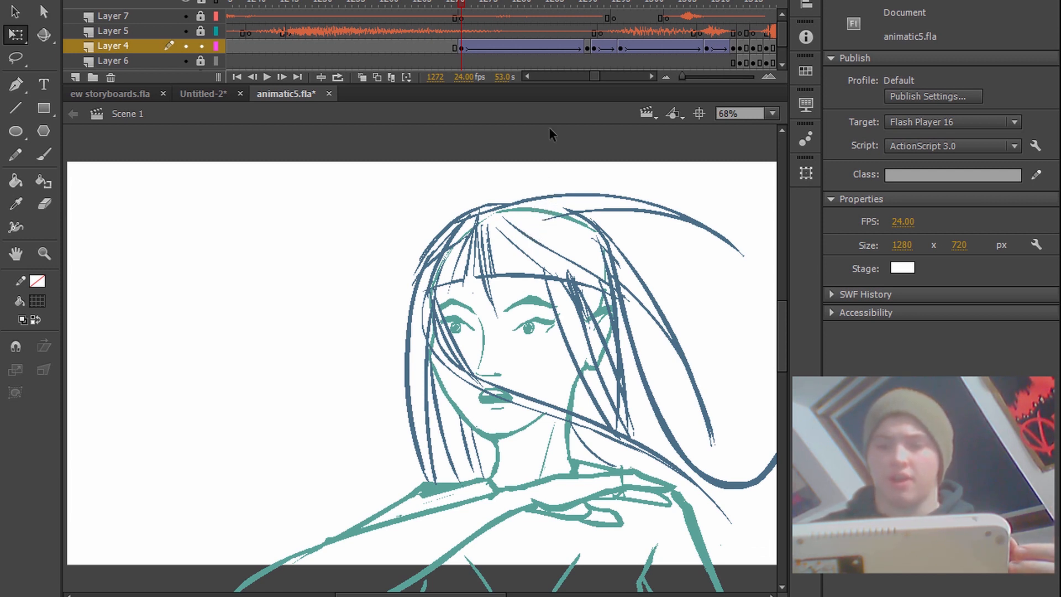
Set a playback loop around the first Layer 4 tween, frames 1272 to 1291, and play the hair animation
click(339, 76)
drag(512, 6, 588, 16)
drag(413, 4, 474, 4)
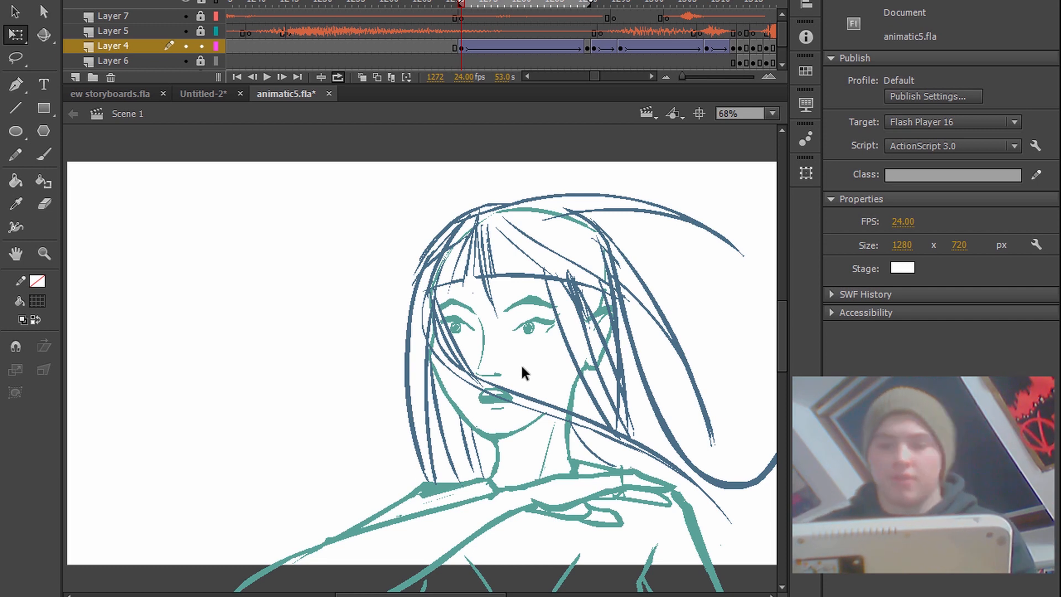
key(Return)
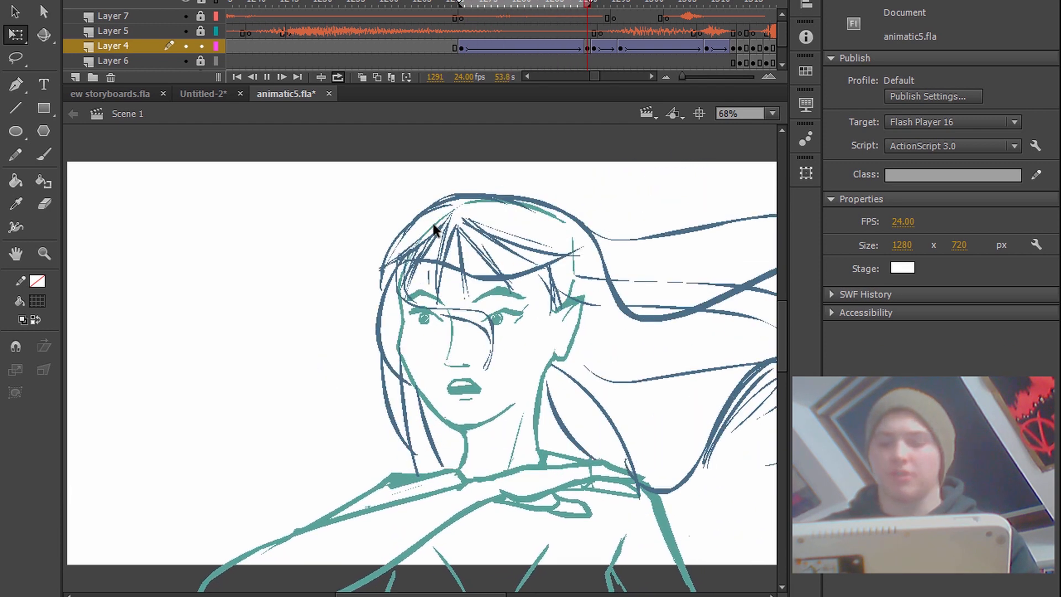
Stop playback of the looping shot and turn loop playback off
ctrl+scroll(426, 290, down, 1)
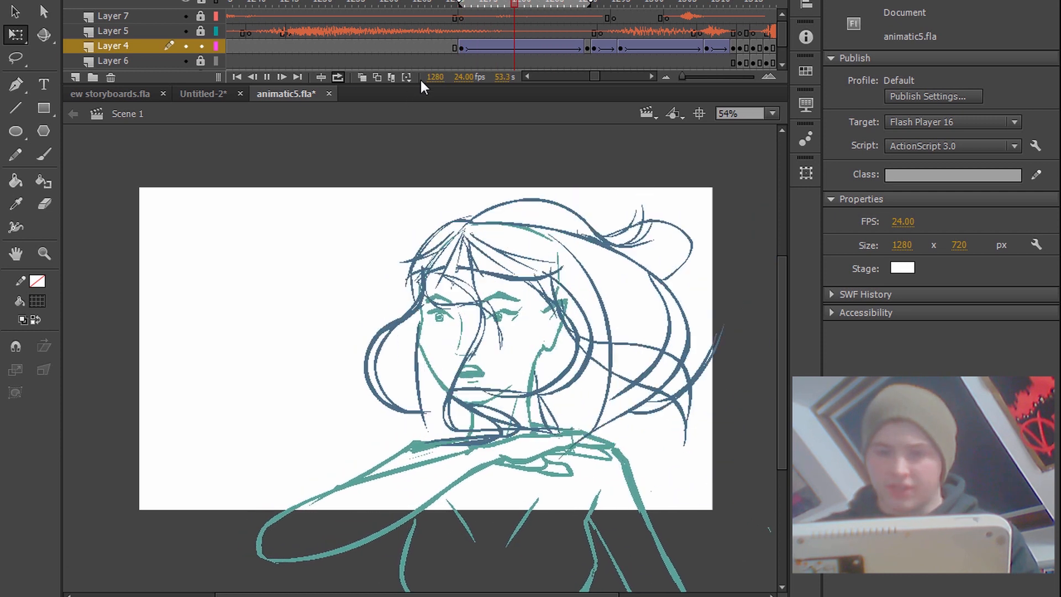
key(Return)
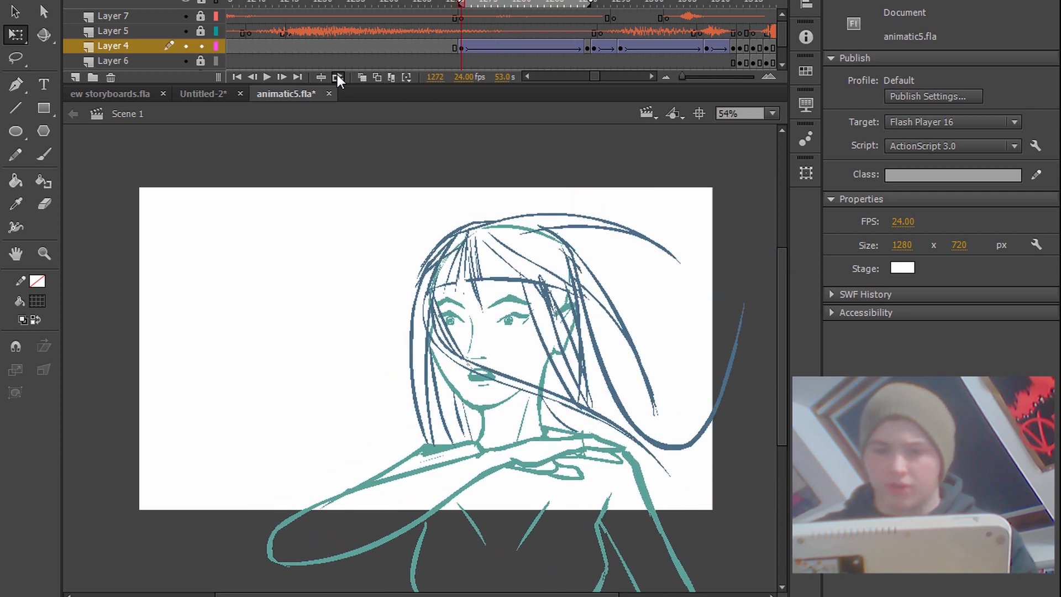
click(337, 77)
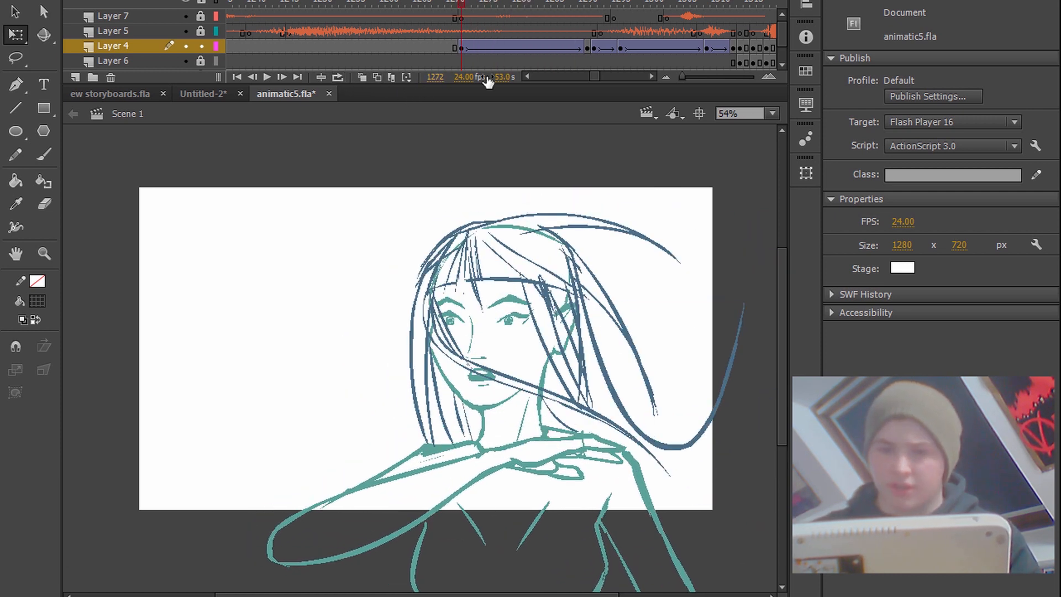
Inspect the character's graphic symbol instance and its tween on Layer 4 at frames 1272, 1281 and 1291
click(528, 286)
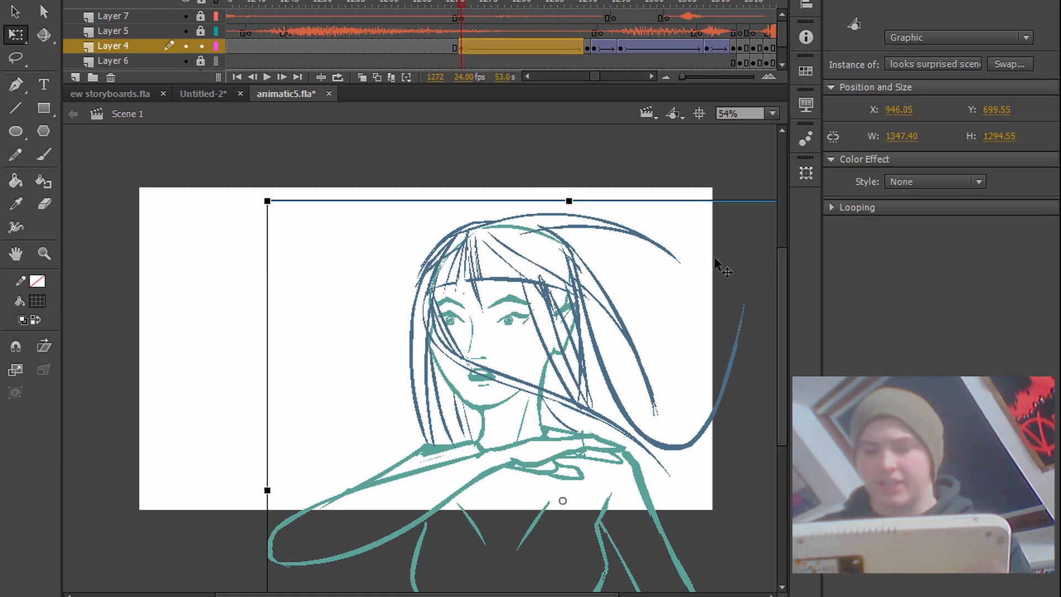
click(366, 385)
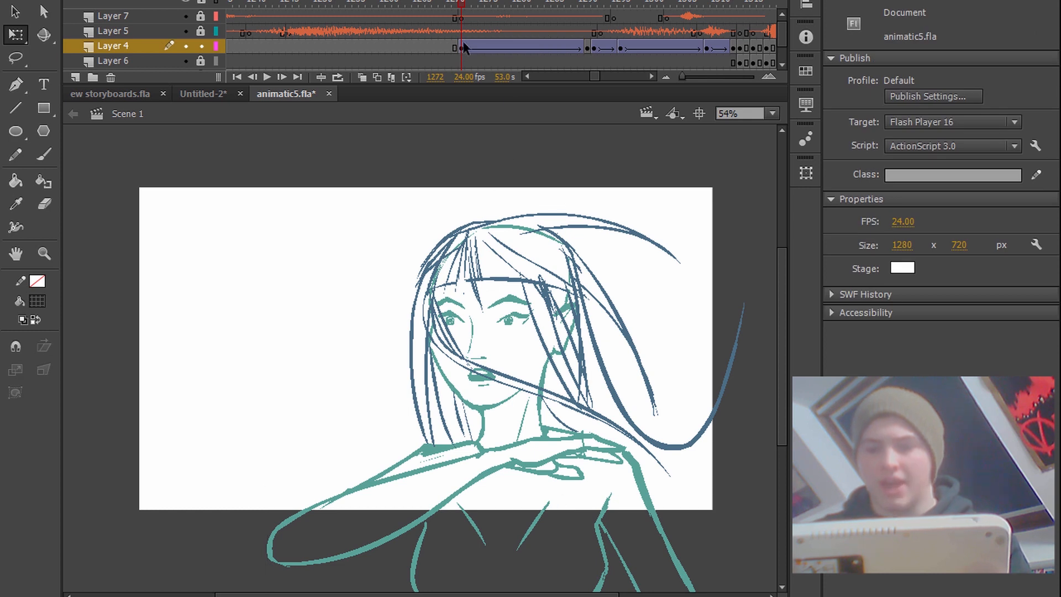
click(586, 46)
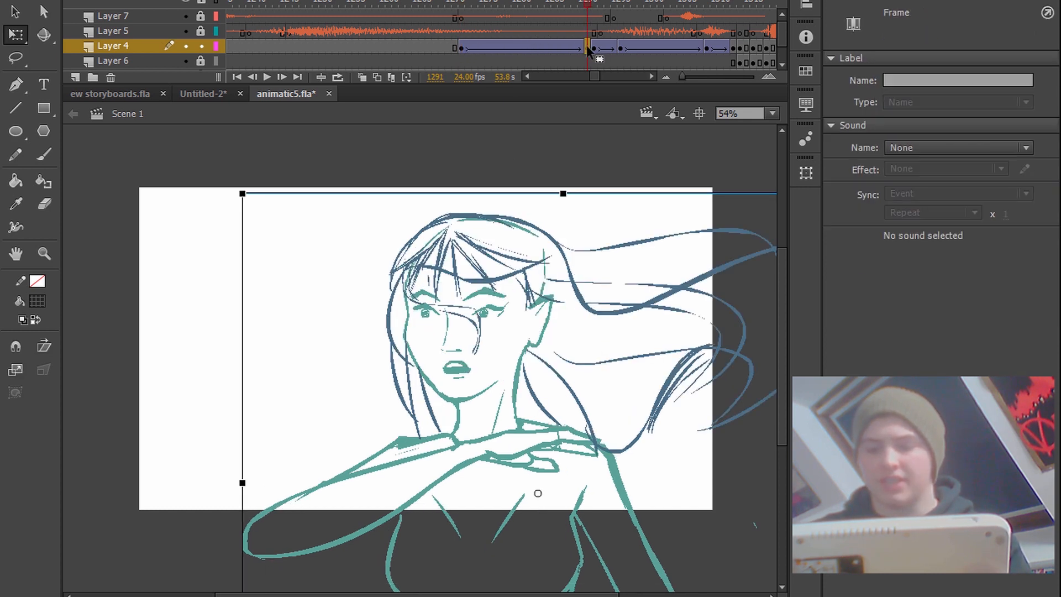
click(460, 48)
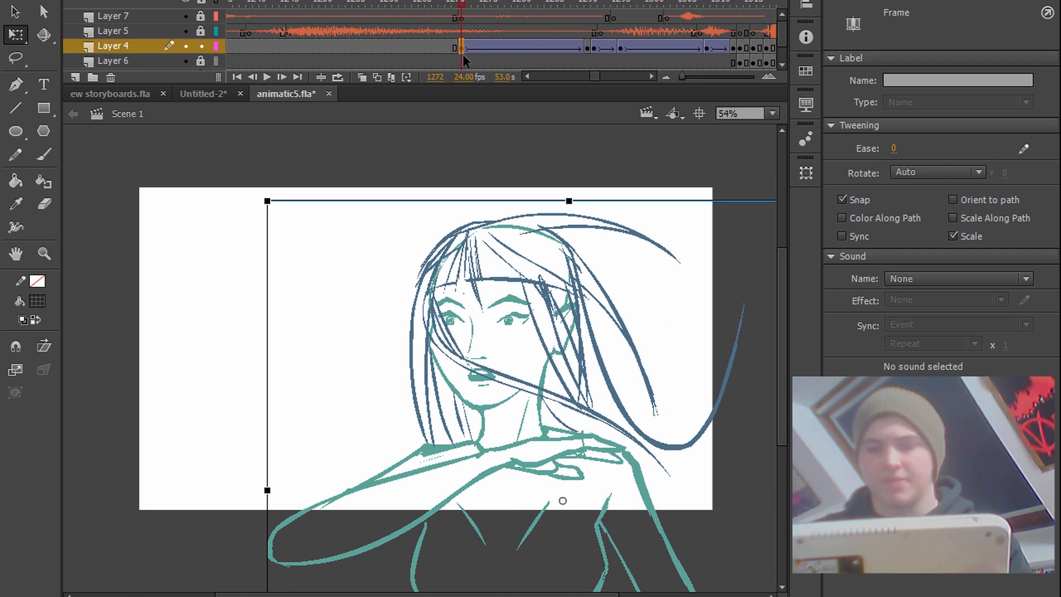
click(521, 47)
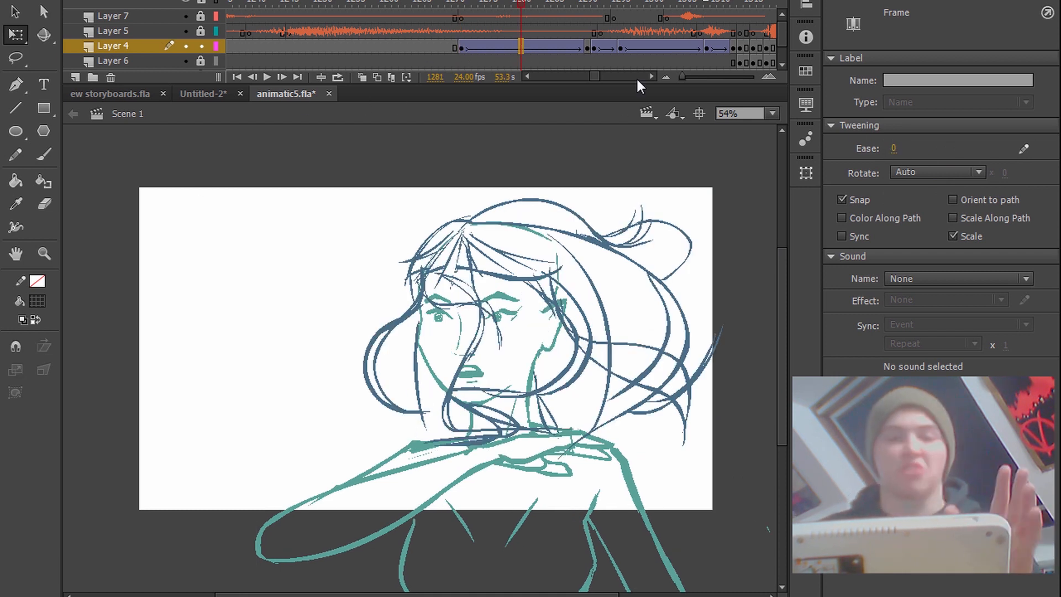
Return to frame 1272 and open the character's "looks surprised scene" symbol for editing in place
mouse_move(486, 8)
mouse_down()
mouse_move(565, 3)
mouse_move(462, 8)
mouse_up()
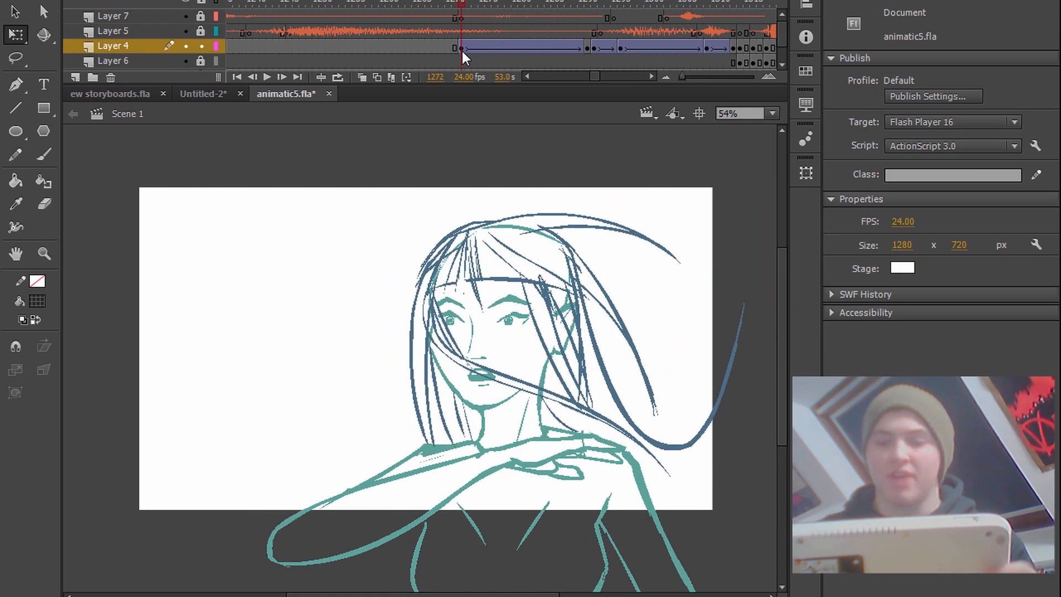
double_click(504, 280)
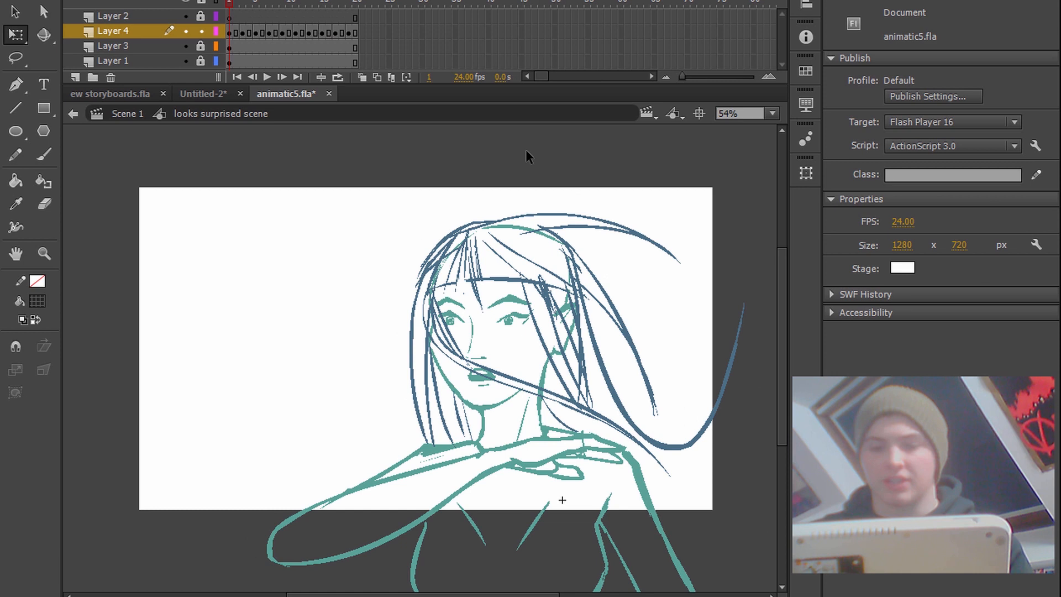
Play the frame-by-frame hair animation on Layer 4 in outline display, and restore its normal display
click(216, 31)
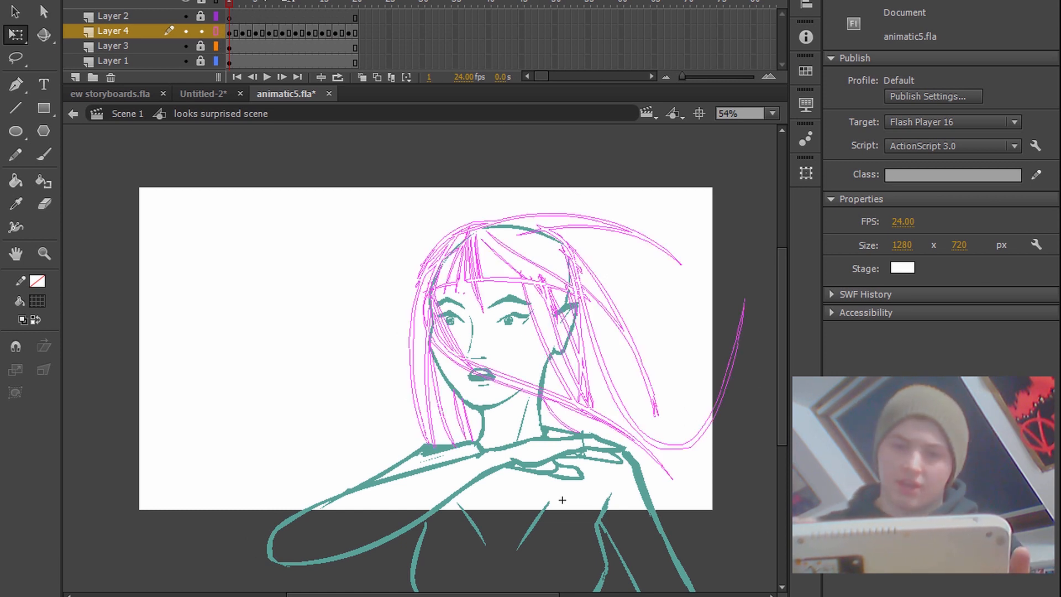
key(Return)
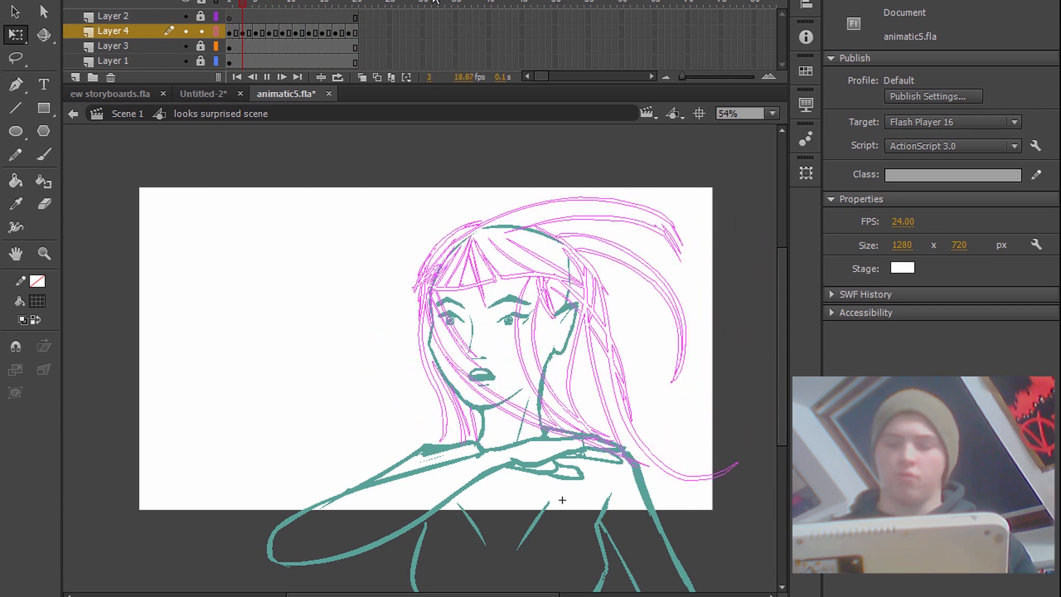
key(Return)
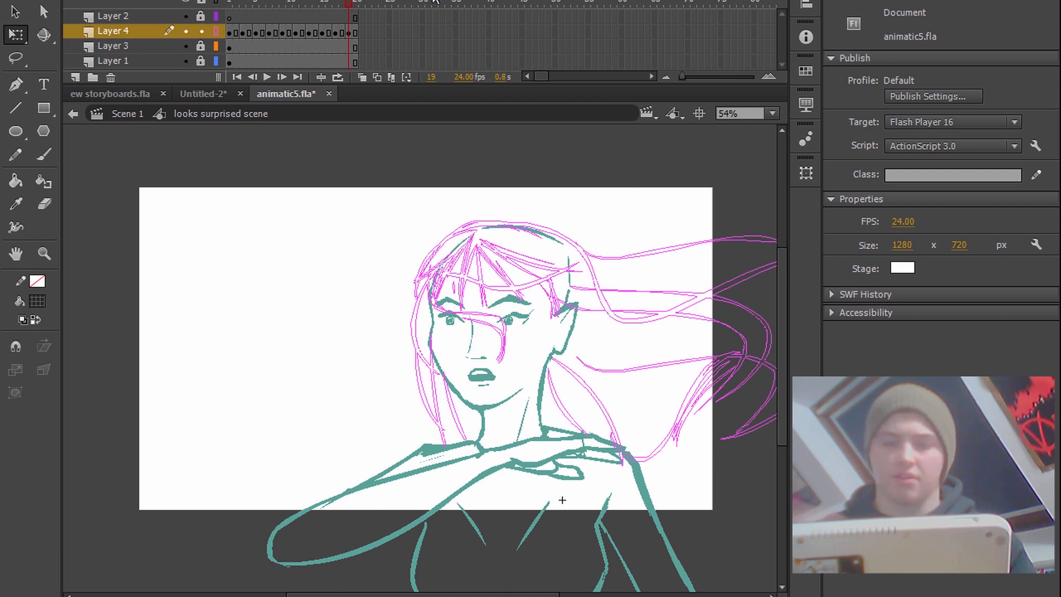
click(216, 32)
Lock and hide Layer 4 to examine the hair drawing on Layer 3, and hide and lock Layer 3 as well
click(201, 31)
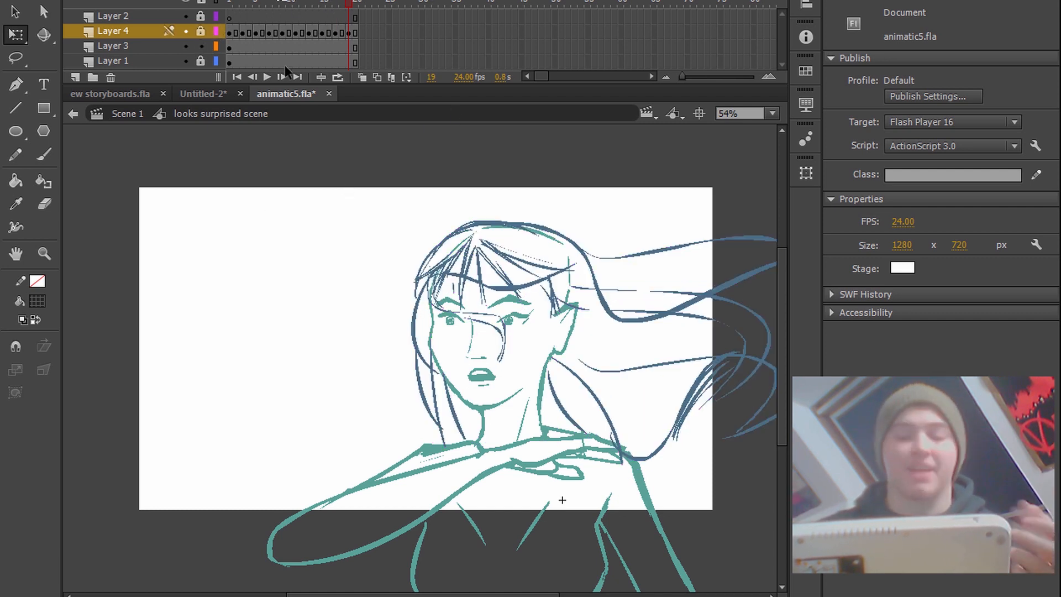
click(235, 45)
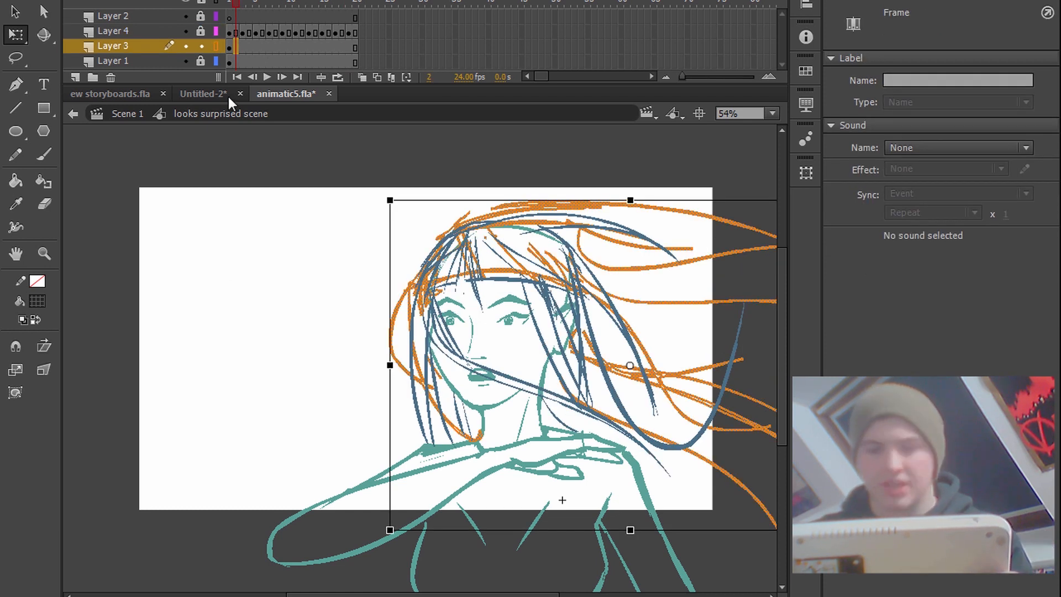
click(216, 46)
click(186, 31)
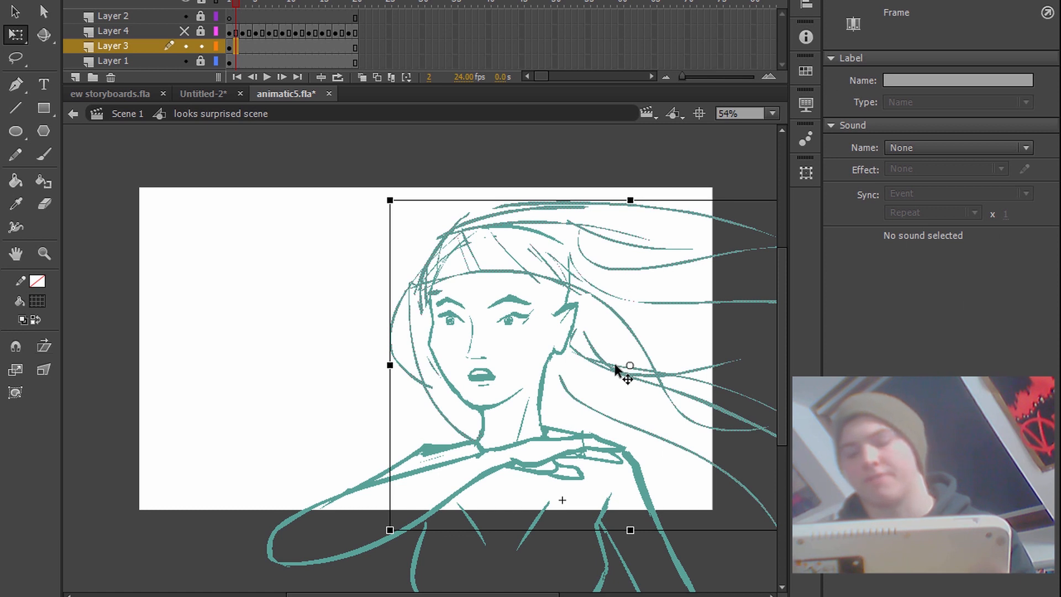
click(248, 46)
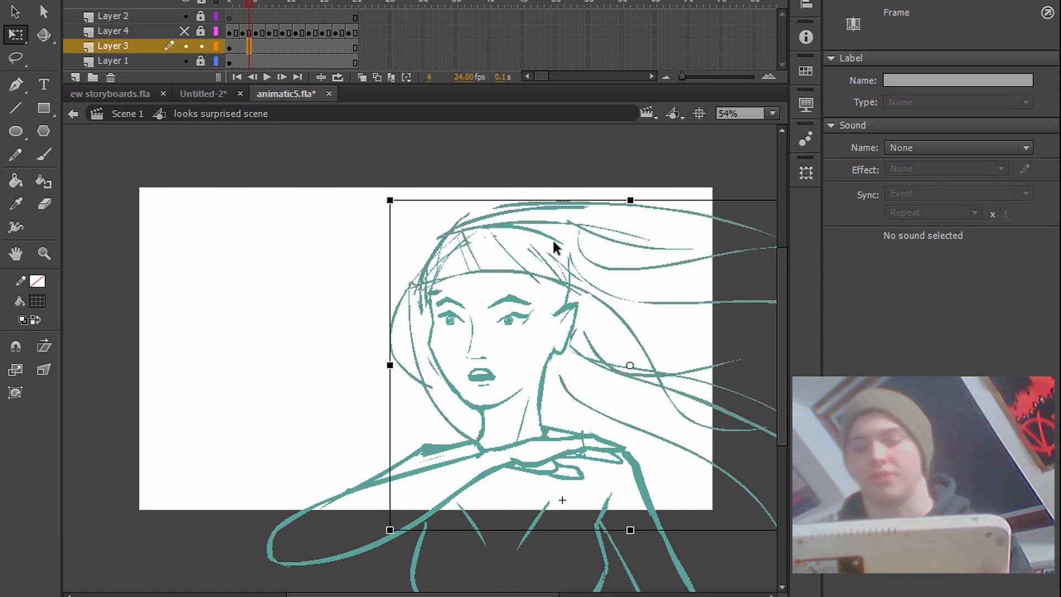
key(Delete)
key(ctrl+z)
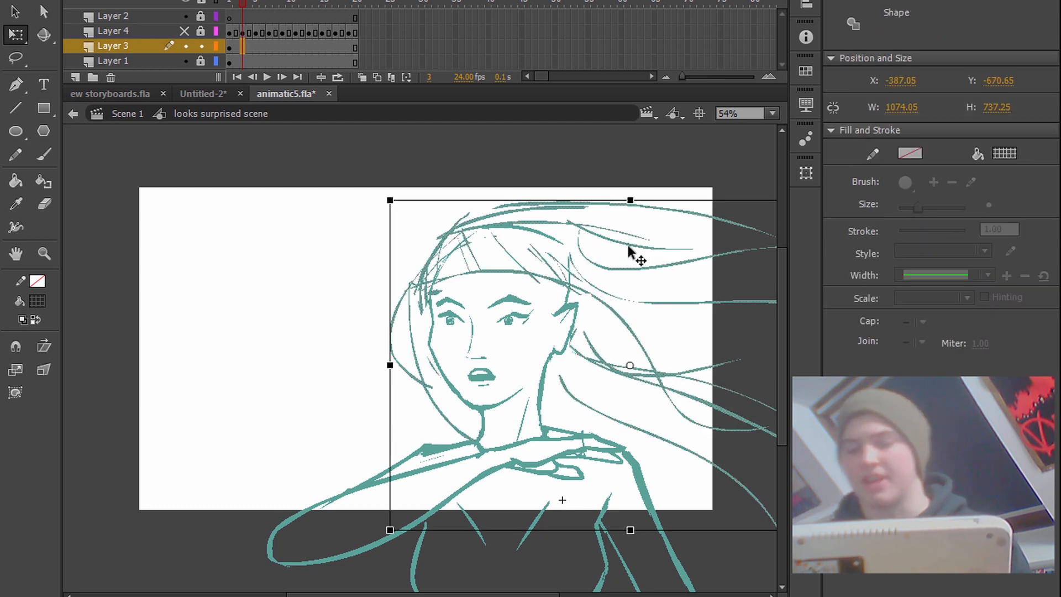
key(ctrl+z)
key(ctrl+z)
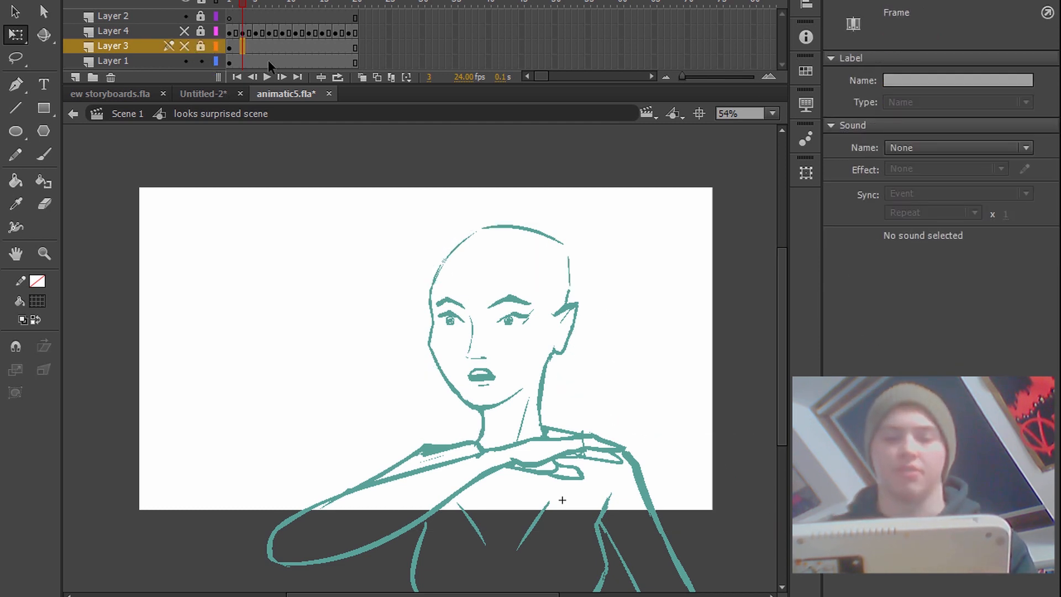
Examine the body drawing on Layer 1, show Layers 3 and 4 again, and return to Scene 1
click(249, 60)
click(478, 304)
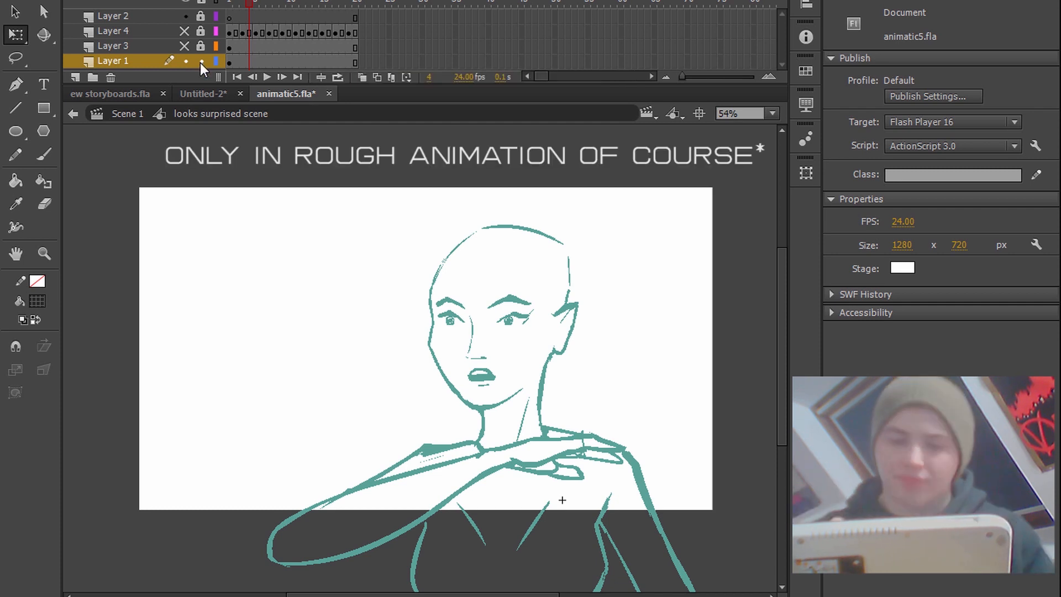
drag(185, 45, 185, 32)
click(237, 32)
drag(250, 3, 279, 11)
click(138, 113)
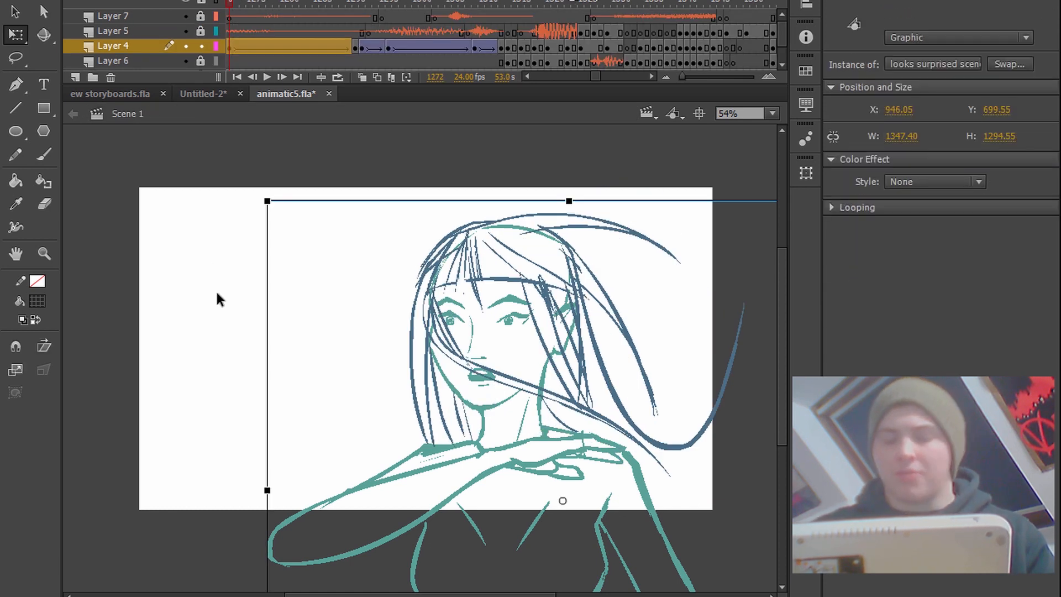
click(505, 165)
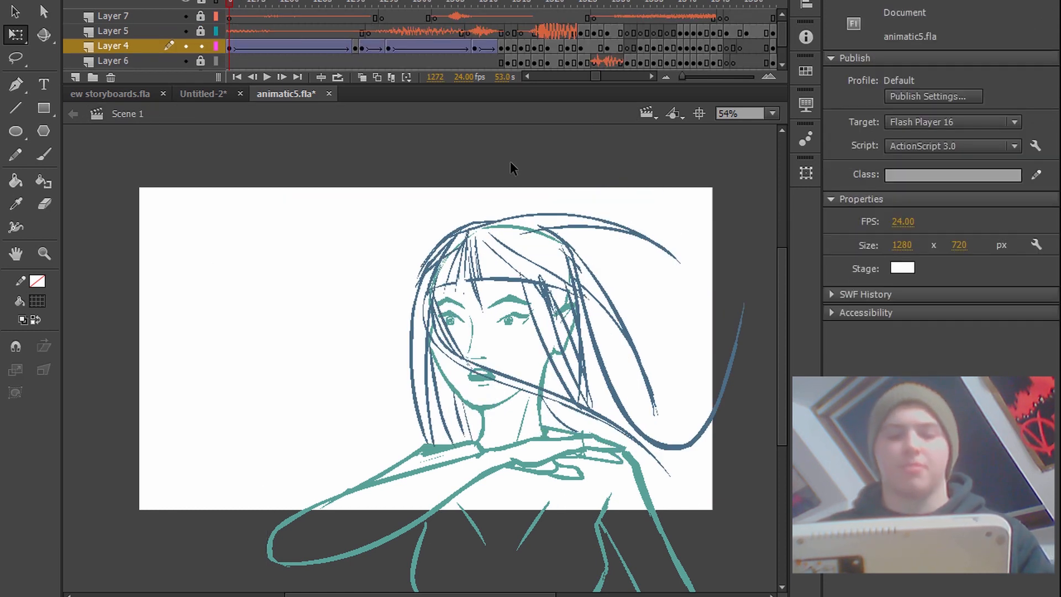
Close the storyboards document and, in Untitled-3, fill Layer 1 with blank keyframes through frame 35
click(163, 93)
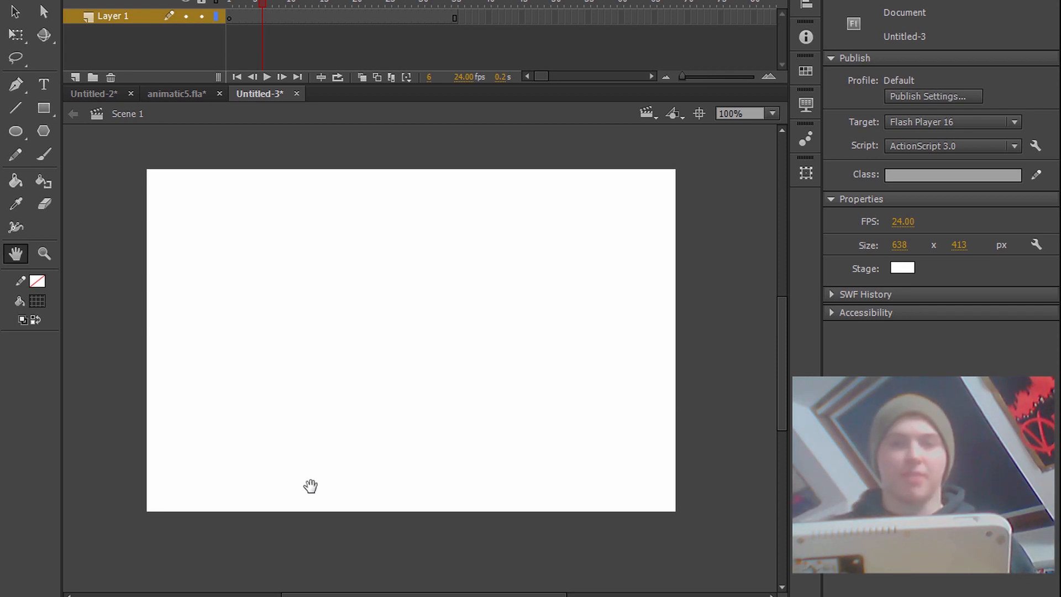
drag(406, 262, 405, 237)
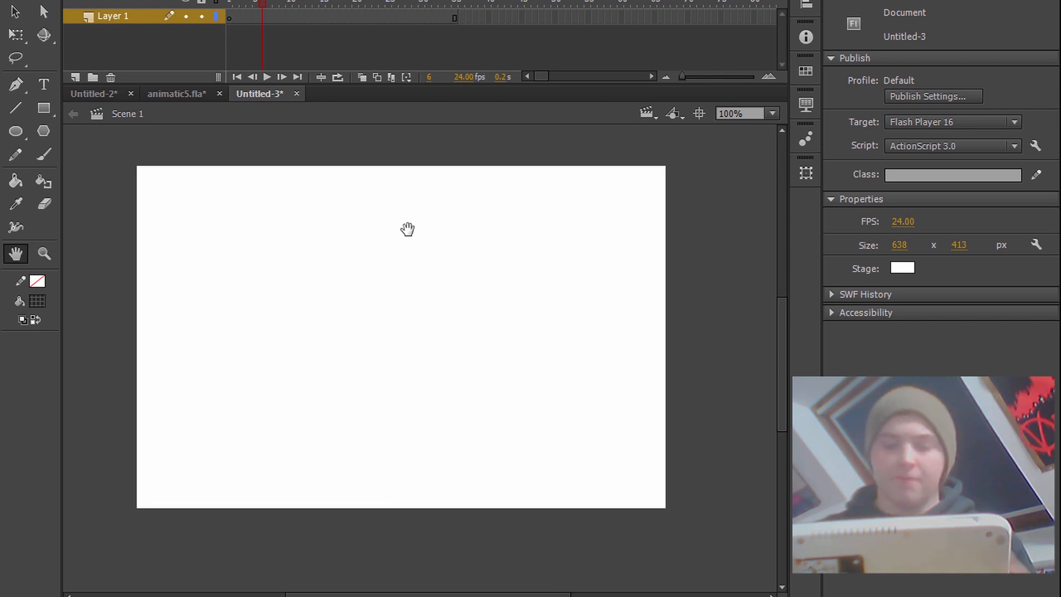
key(b)
mouse_move(261, 4)
mouse_down()
mouse_move(173, 49)
mouse_move(255, 3)
mouse_up()
click(454, 17)
key(F5)
key(F6)
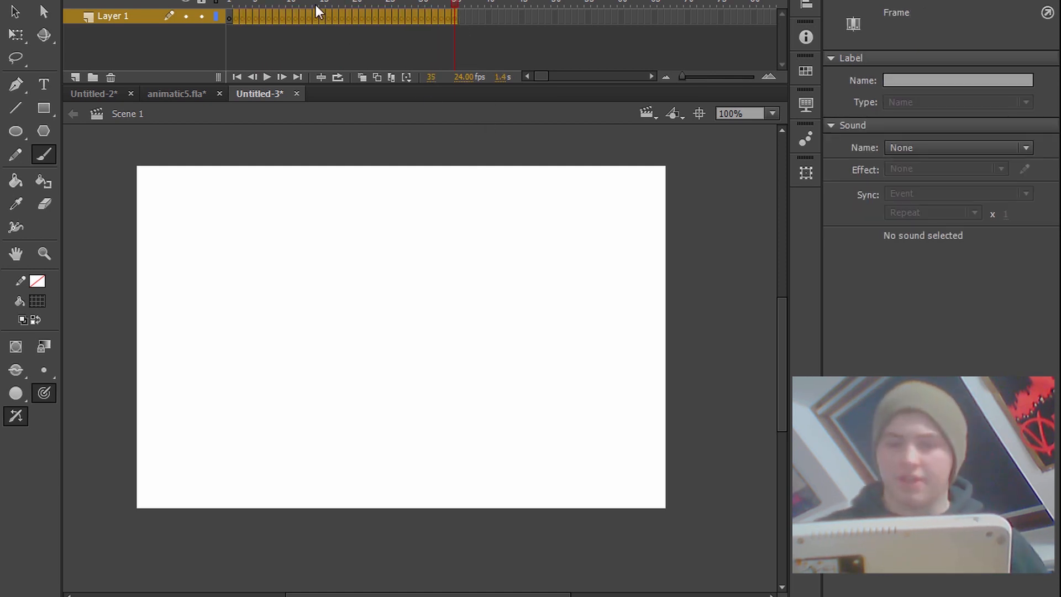
drag(315, 5, 202, 67)
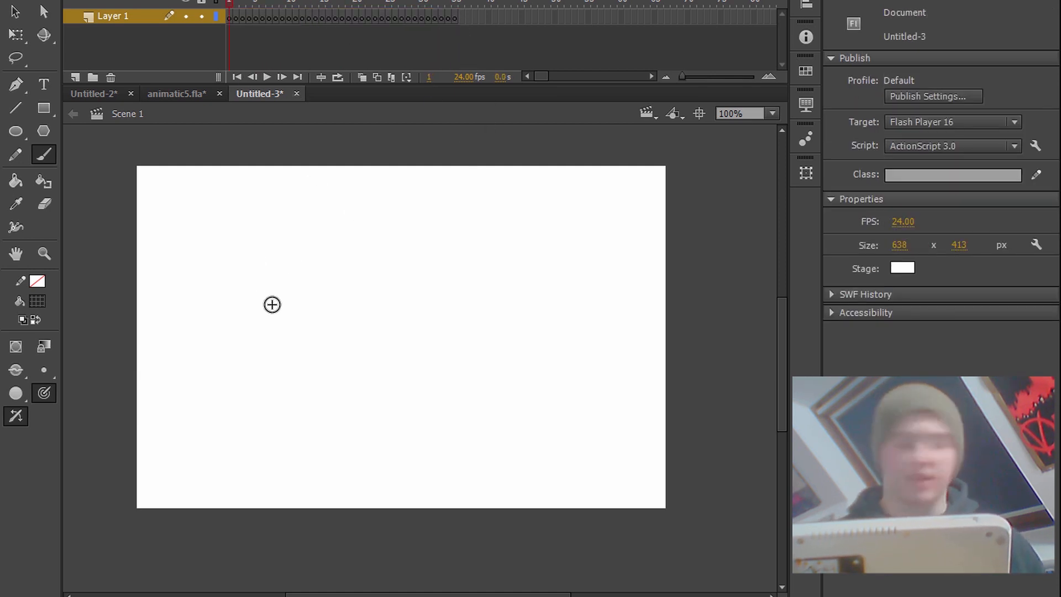
Draw a rough frame-by-frame animation of a moving brush stroke on the first 26 frames of Layer 1 and play it
drag(228, 328, 272, 296)
key(period)
mouse_move(288, 289)
mouse_down()
mouse_move(331, 279)
mouse_move(382, 300)
mouse_up()
key(period)
key(period)
mouse_move(405, 323)
mouse_down()
mouse_move(438, 325)
mouse_move(497, 301)
mouse_move(495, 277)
mouse_up()
key(period)
key(period)
key(period)
mouse_move(484, 270)
mouse_down()
mouse_move(456, 265)
mouse_move(431, 275)
mouse_up()
key(period)
key(period)
drag(469, 329, 476, 299)
key(period)
key(period)
drag(469, 291, 456, 286)
key(period)
mouse_move(450, 288)
mouse_down()
mouse_move(449, 313)
mouse_move(463, 292)
mouse_up()
key(period)
key(period)
mouse_move(462, 292)
mouse_down()
mouse_move(458, 312)
mouse_move(472, 317)
mouse_move(486, 279)
mouse_up()
key(period)
key(period)
key(period)
key(period)
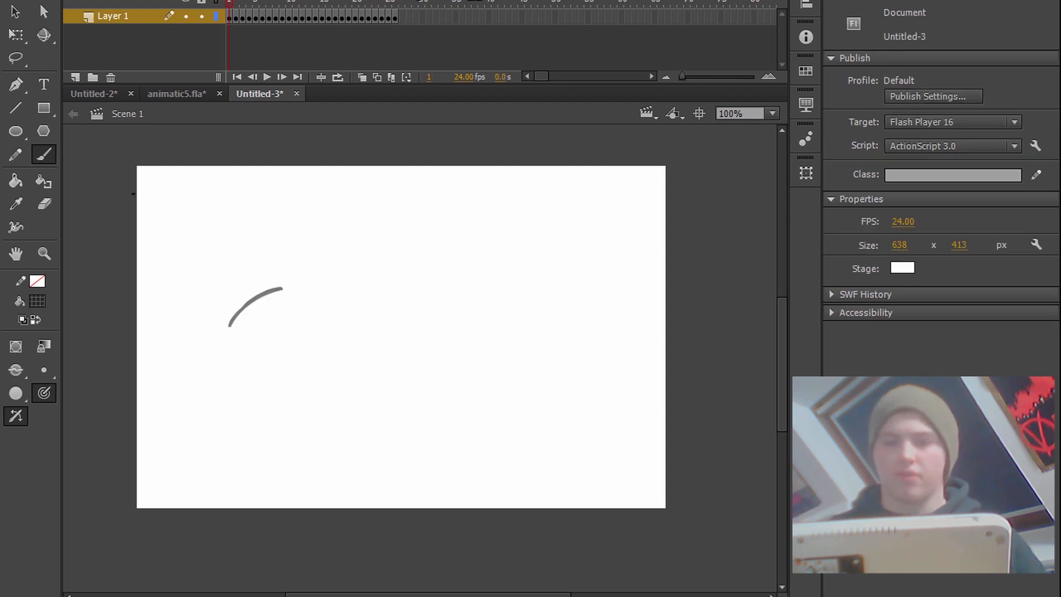
key(Return)
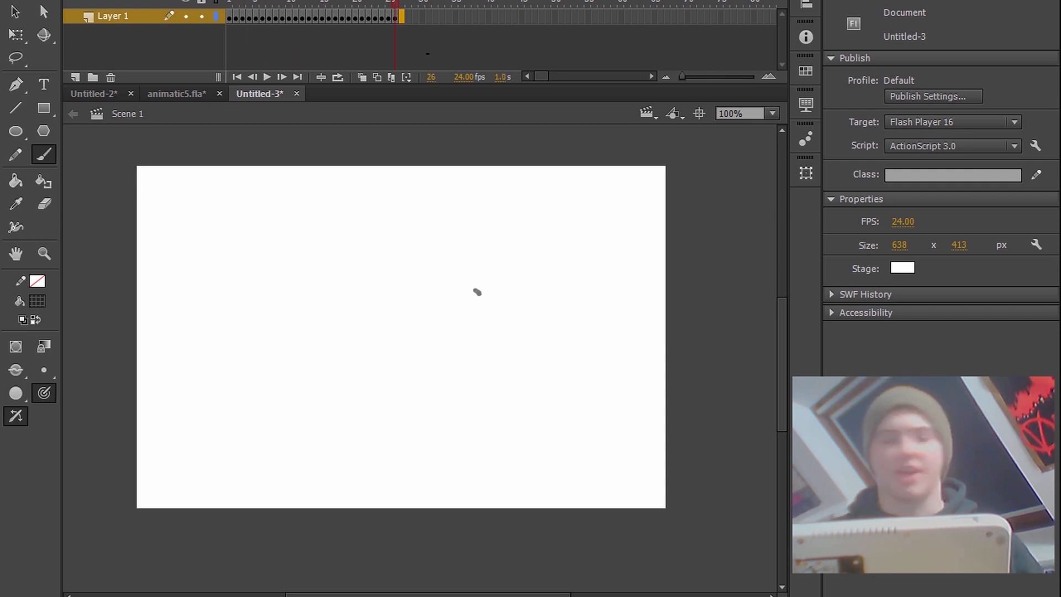
Insert a blank keyframe at frame 27 of Layer 1 and extend the layer to about frame 56
key(F7)
mouse_move(455, 17)
mouse_down()
mouse_move(607, 23)
mouse_move(279, 121)
mouse_move(221, 124)
mouse_up()
key(F5)
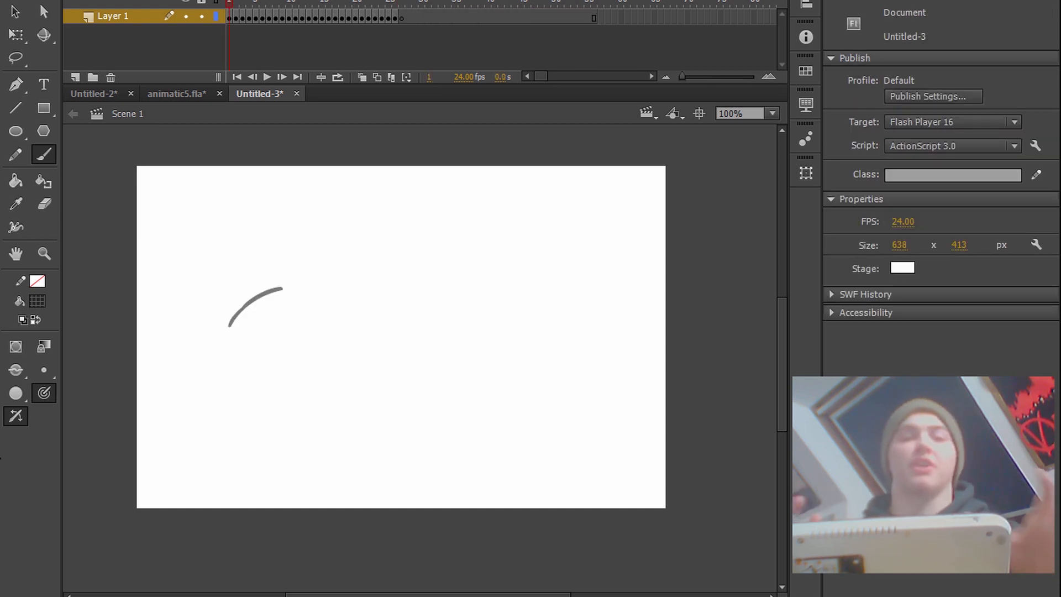
Add a new layer below Layer 1, draw a large grey rectangle on it as background, and play the animation
click(75, 78)
drag(136, 17, 133, 37)
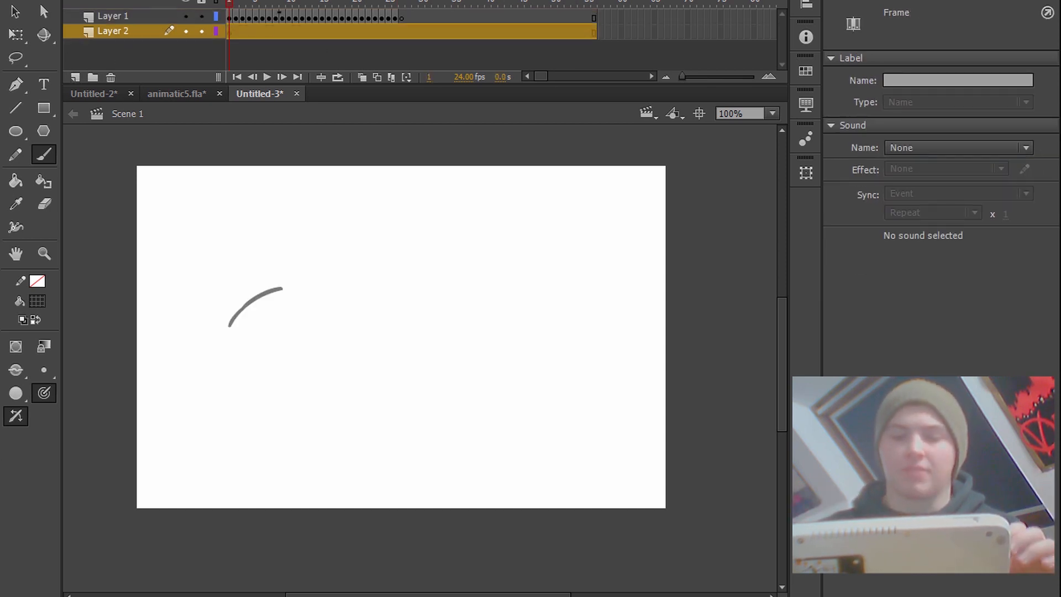
click(264, 55)
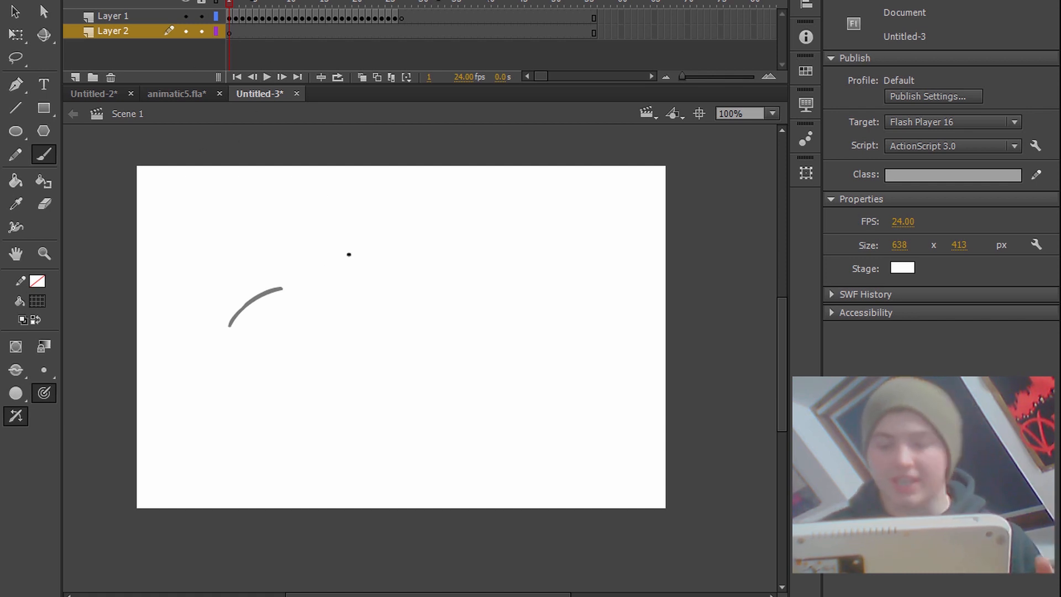
key(r)
drag(180, 215, 606, 403)
key(q)
key(Return)
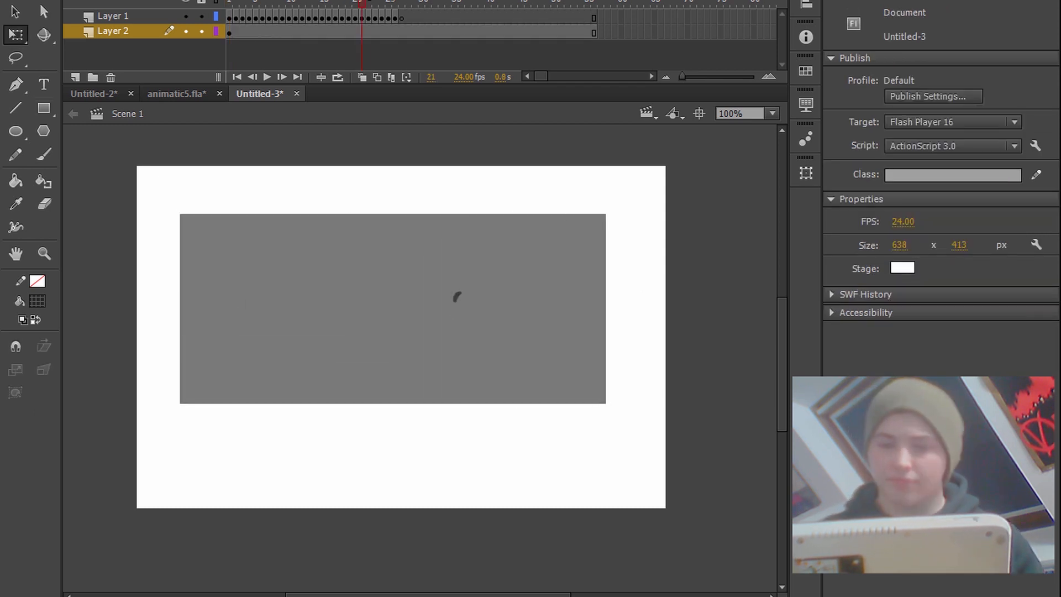
End the rectangle on Layer 2 with a blank keyframe at frame 27 and play the shot from frame 1
click(414, 18)
click(402, 33)
key(F7)
mouse_move(401, 2)
mouse_down()
mouse_move(440, 3)
mouse_move(228, 3)
mouse_up()
key(Return)
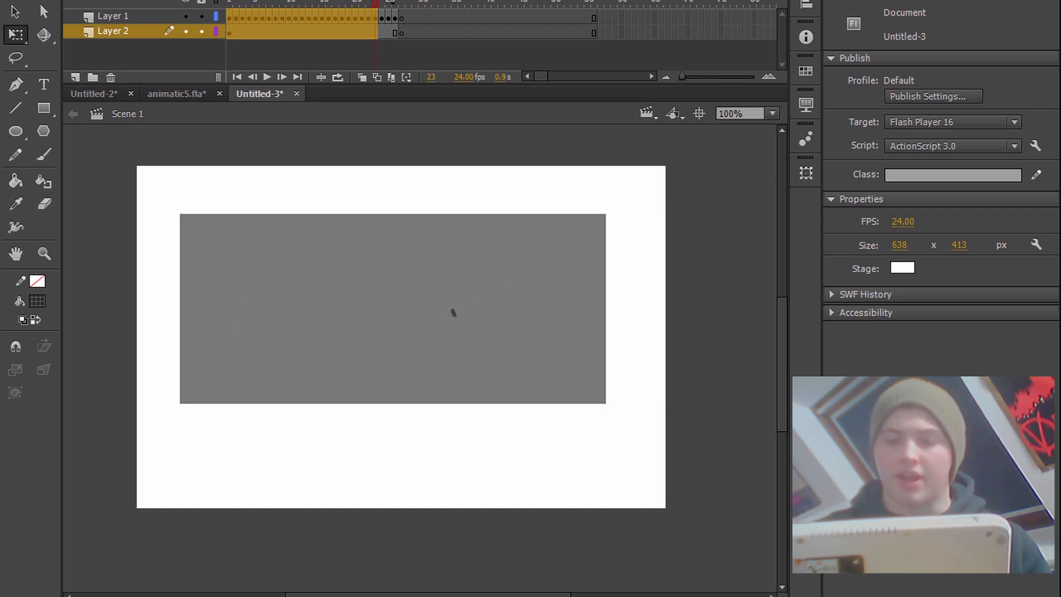
Add a new layer above Layer 1, insert a blank keyframe at its frame 27, and return to frame 1
click(475, 291)
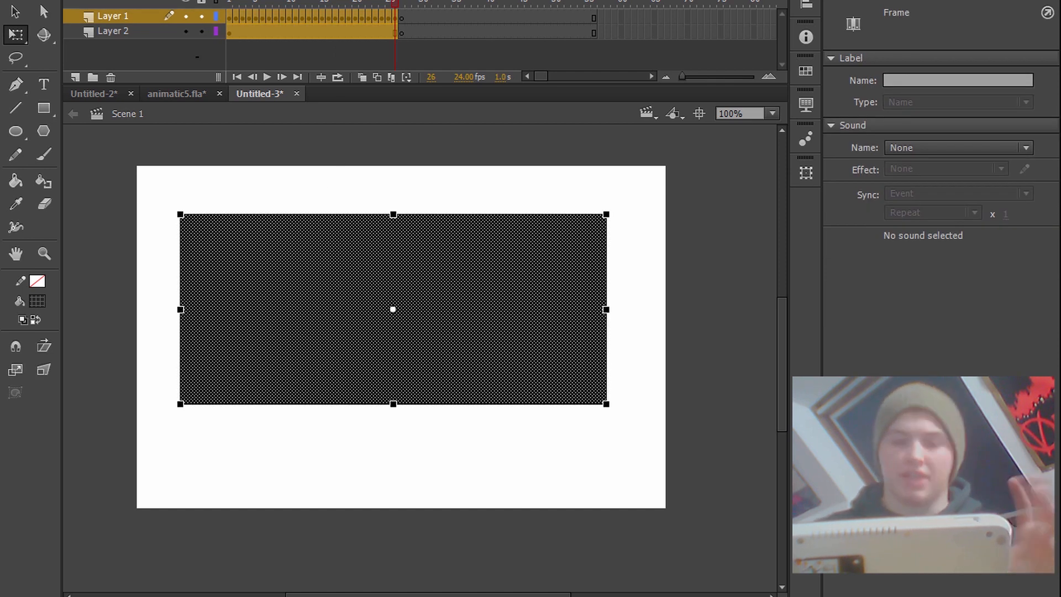
click(75, 78)
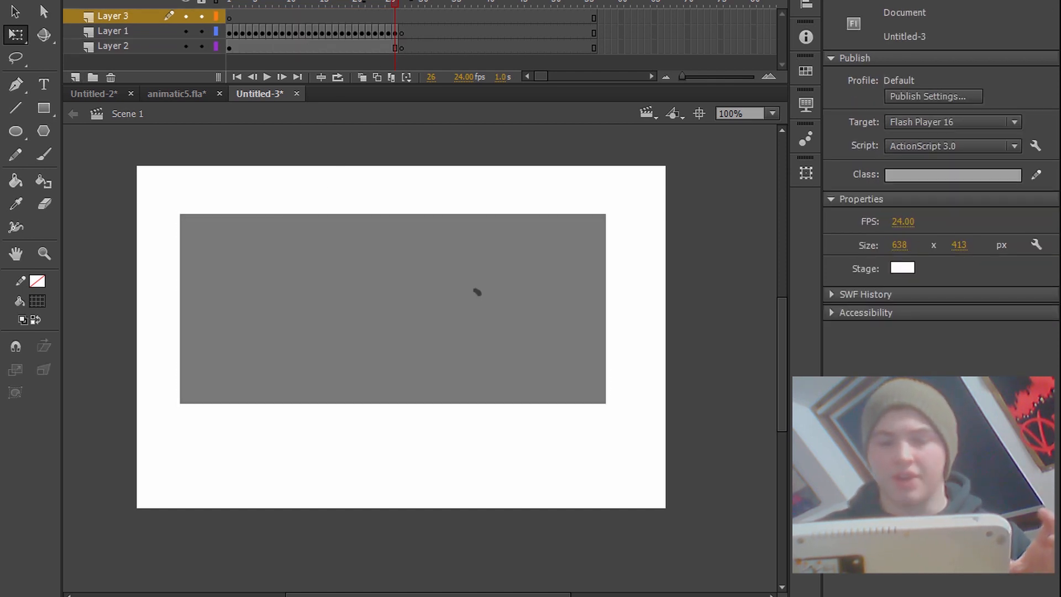
click(401, 17)
click(408, 17)
key(F7)
drag(409, 17, 402, 17)
mouse_move(402, 3)
mouse_down()
mouse_move(355, 3)
mouse_move(199, 90)
mouse_up()
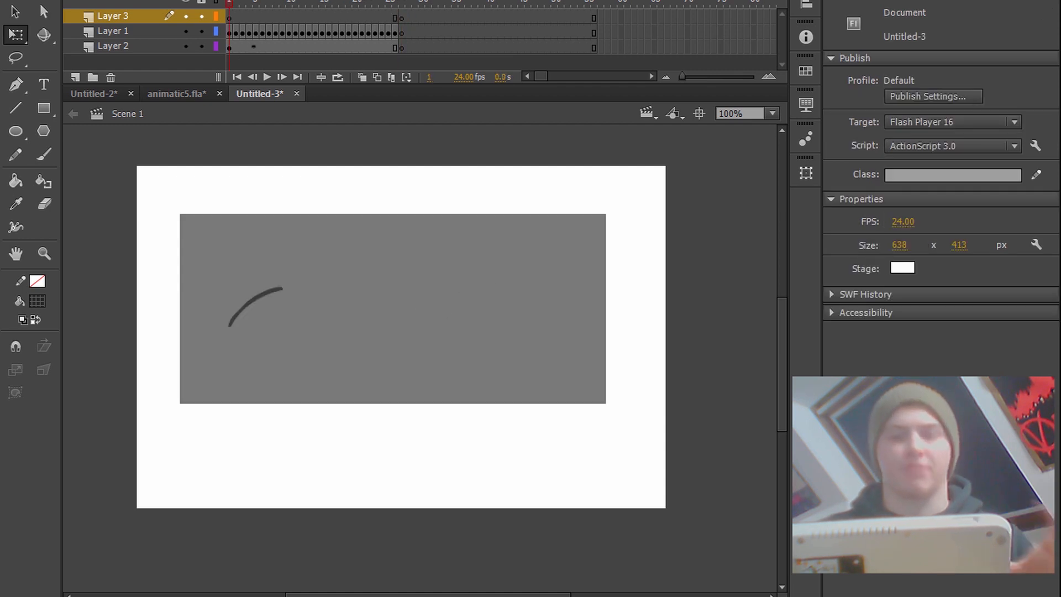
Copy frames 1 to 26 of Layers 1 and 2 and create a new graphic symbol named scene1
drag(229, 32, 394, 47)
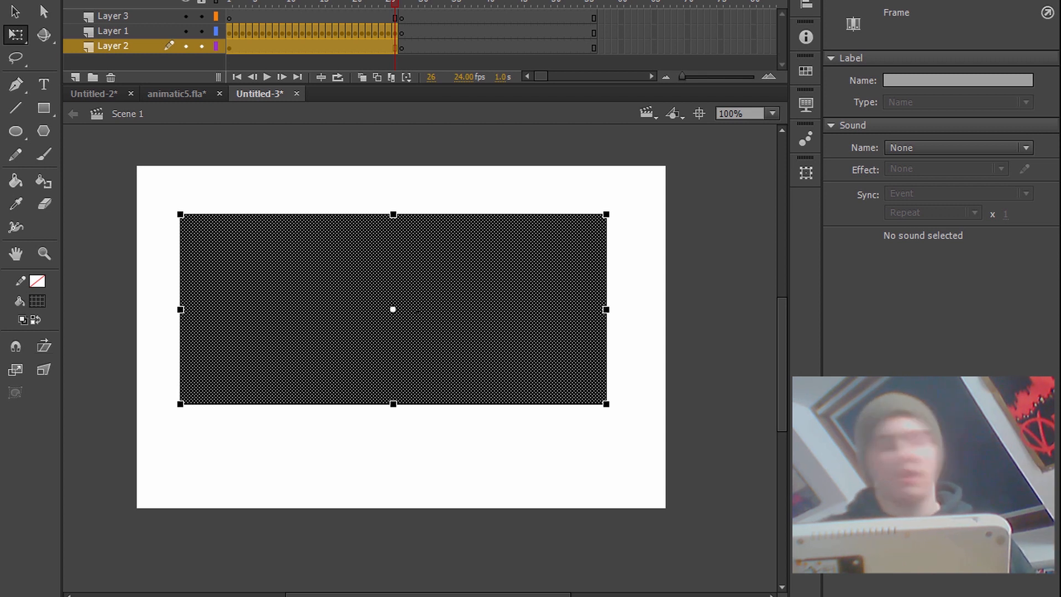
key(ctrl+F8)
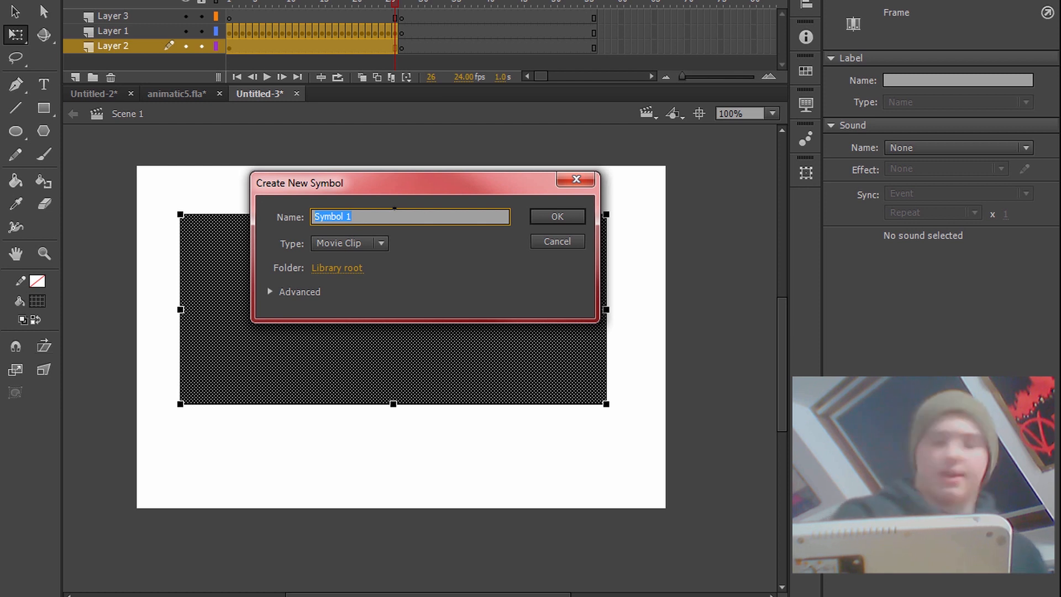
click(361, 243)
click(331, 293)
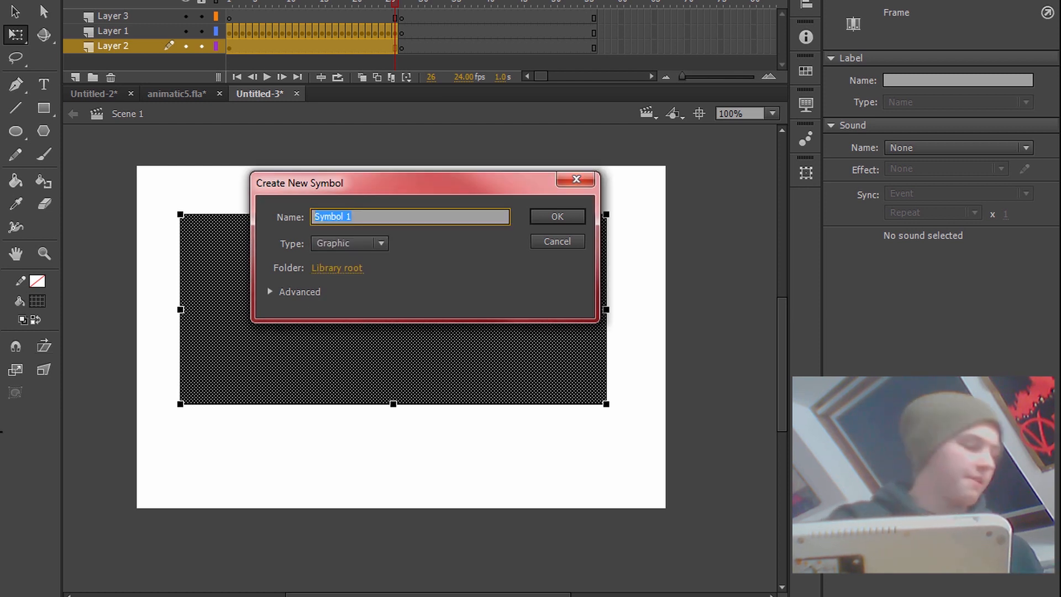
text(scene1)
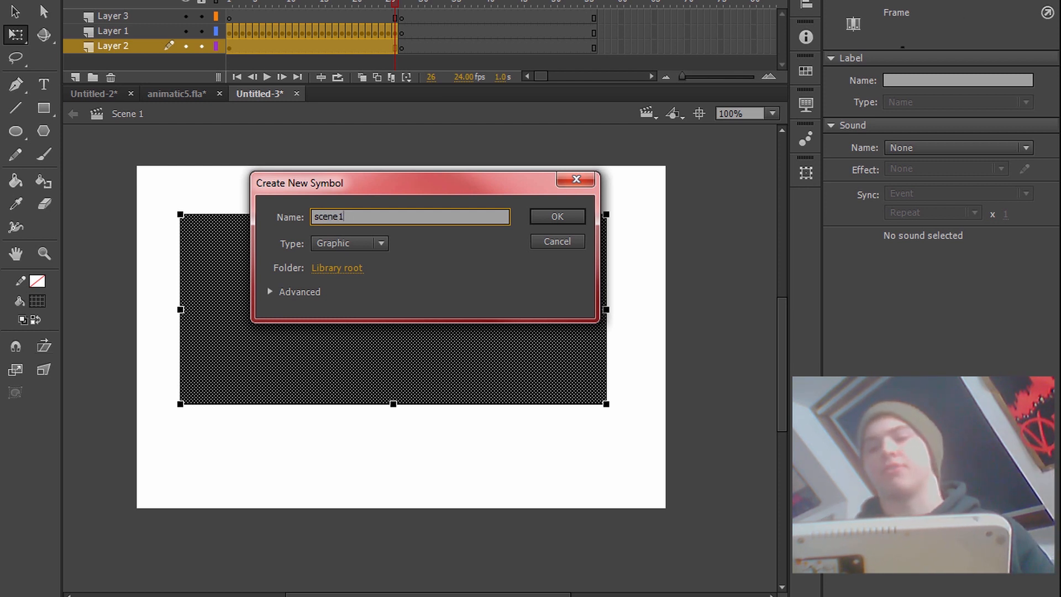
key(Return)
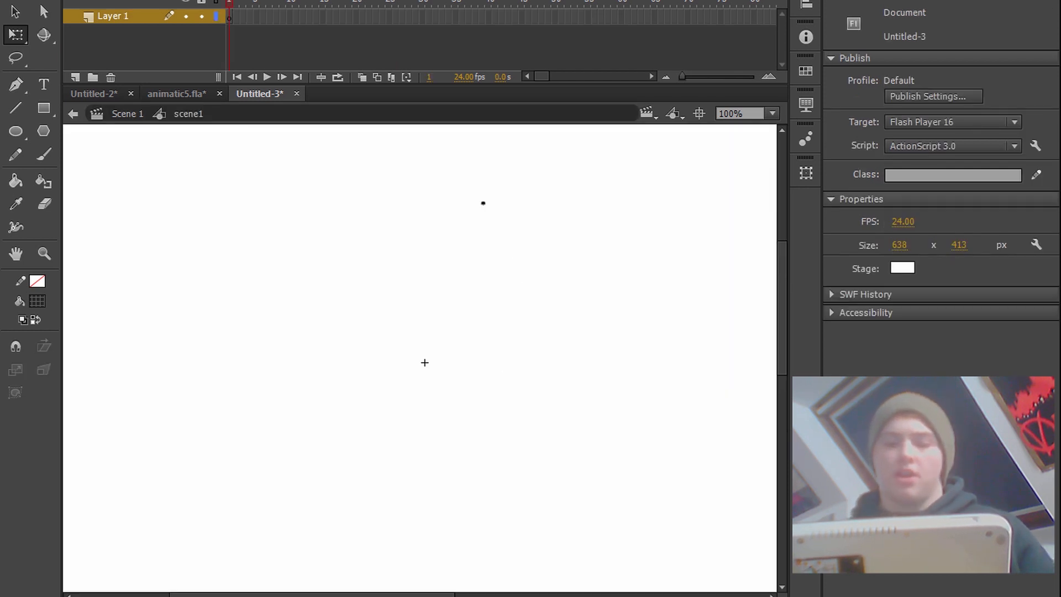
Paste the copied frames of both layers into the scene1 symbol's timeline, starting at frame 1
click(230, 17)
click(263, 145)
click(229, 17)
key(ctrl+alt+v)
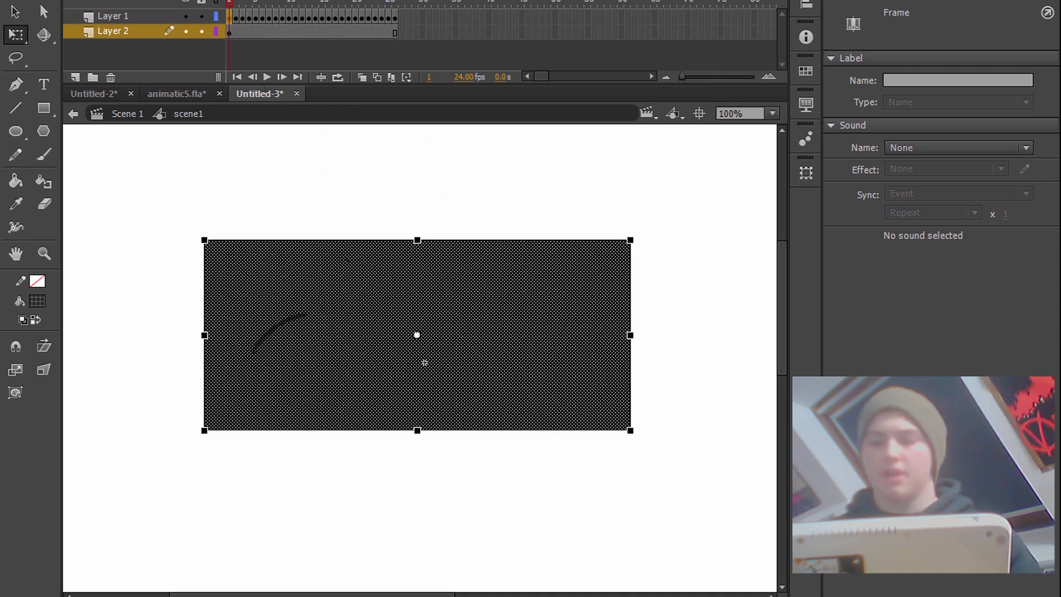
scroll(416, 186, down, 3)
key(h)
drag(670, 208, 611, 289)
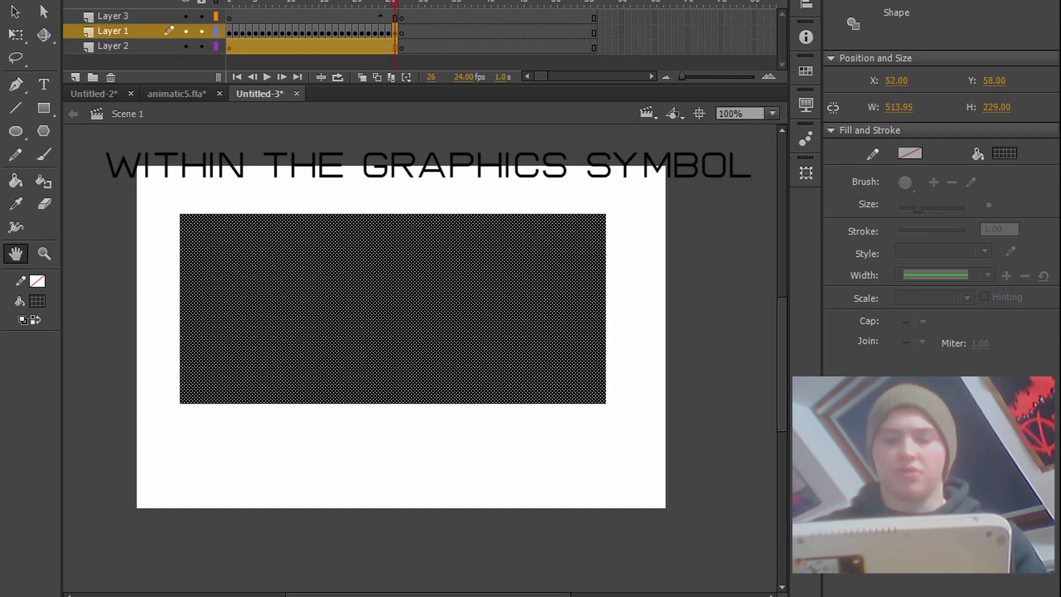
In Scene 1, lock Layers 1 and 2 and make frame 1 of Layer 3 active
click(229, 4)
click(201, 47)
click(201, 31)
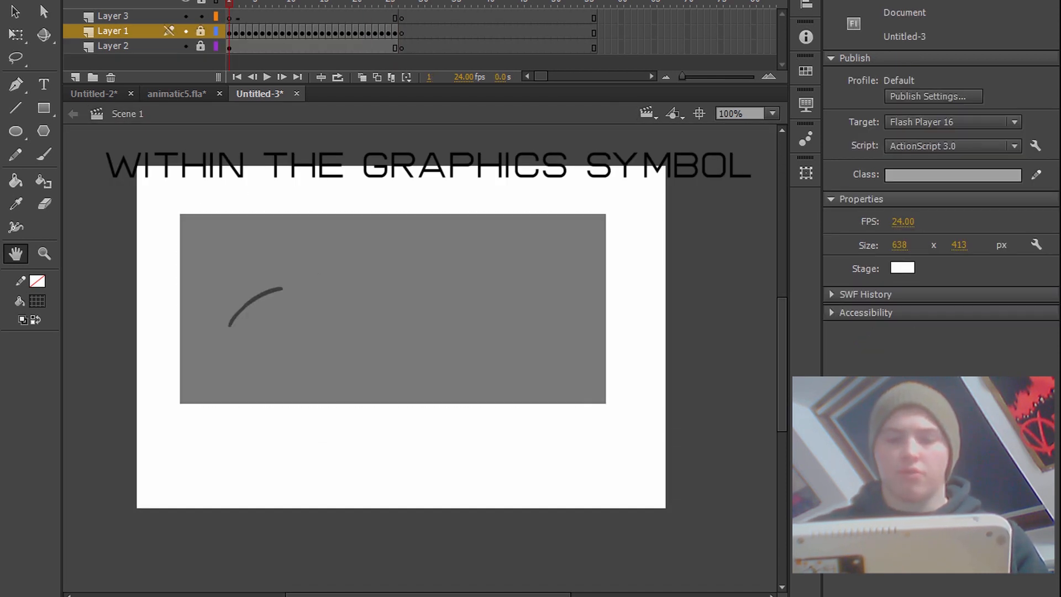
click(229, 17)
click(229, 5)
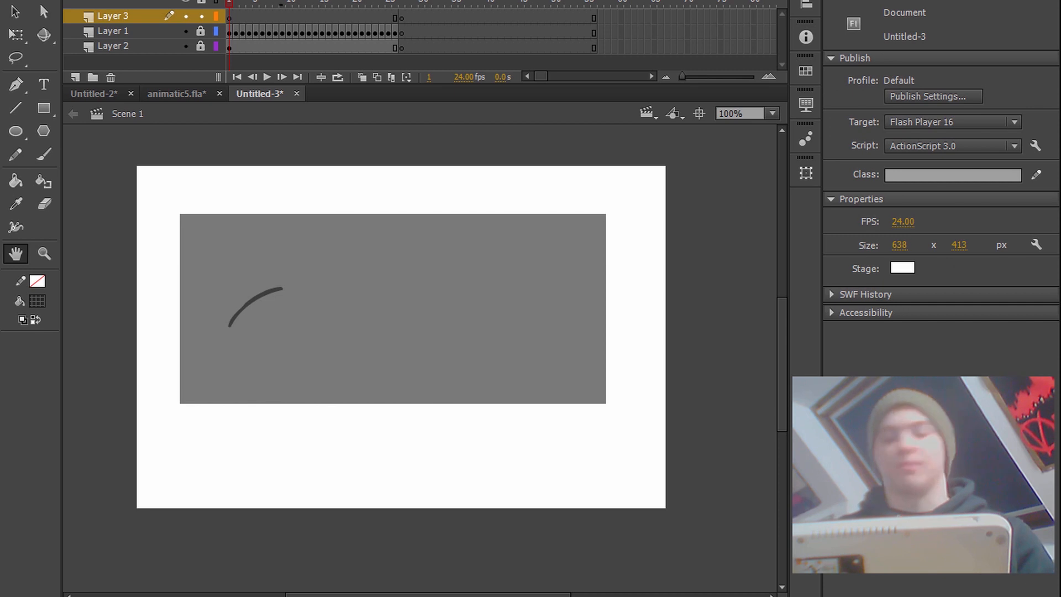
Place the scene1 symbol from the library on the stage at frame 1 of Layer 3 and preview its playback
key(ctrl+l)
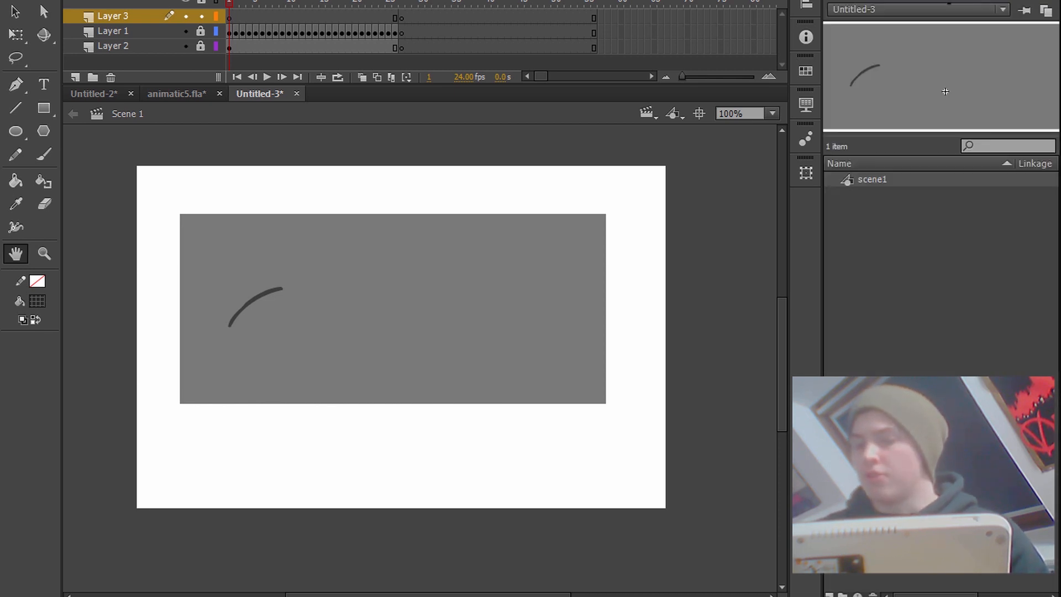
drag(945, 91, 392, 339)
drag(492, 303, 667, 377)
key(q)
key(Return)
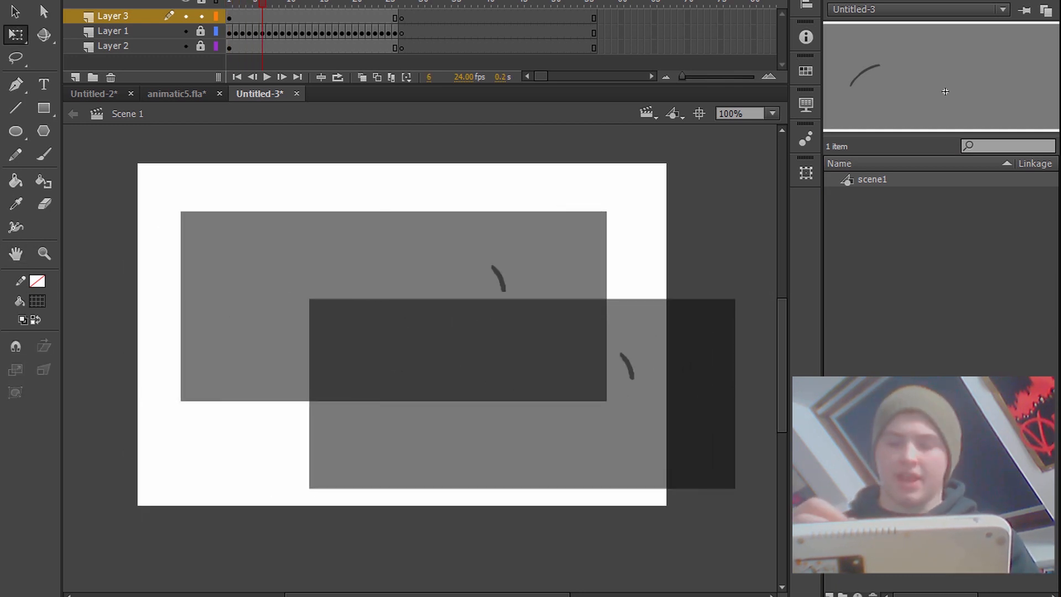
drag(254, 2, 228, 2)
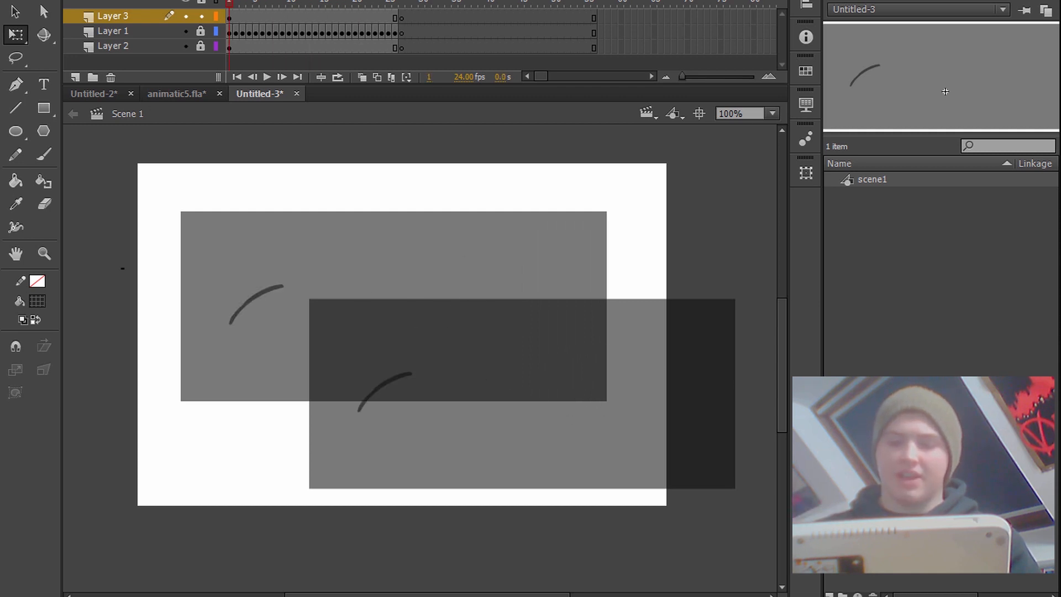
Move the scene1 instance exactly over the original drawing and play the timeline to check the match
drag(467, 379, 467, 380)
drag(364, 408, 384, 376)
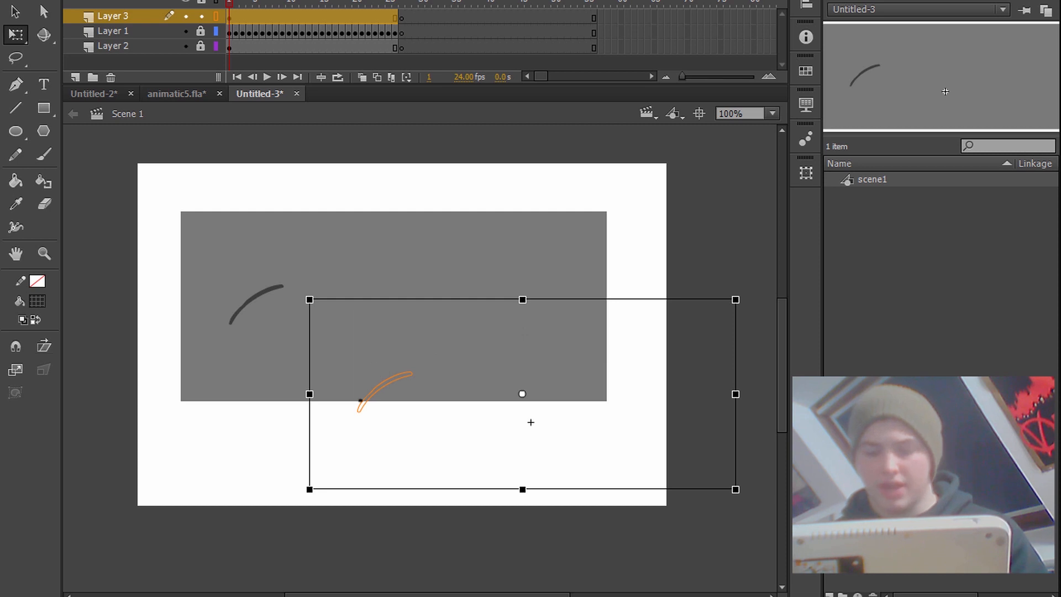
drag(531, 422, 402, 334)
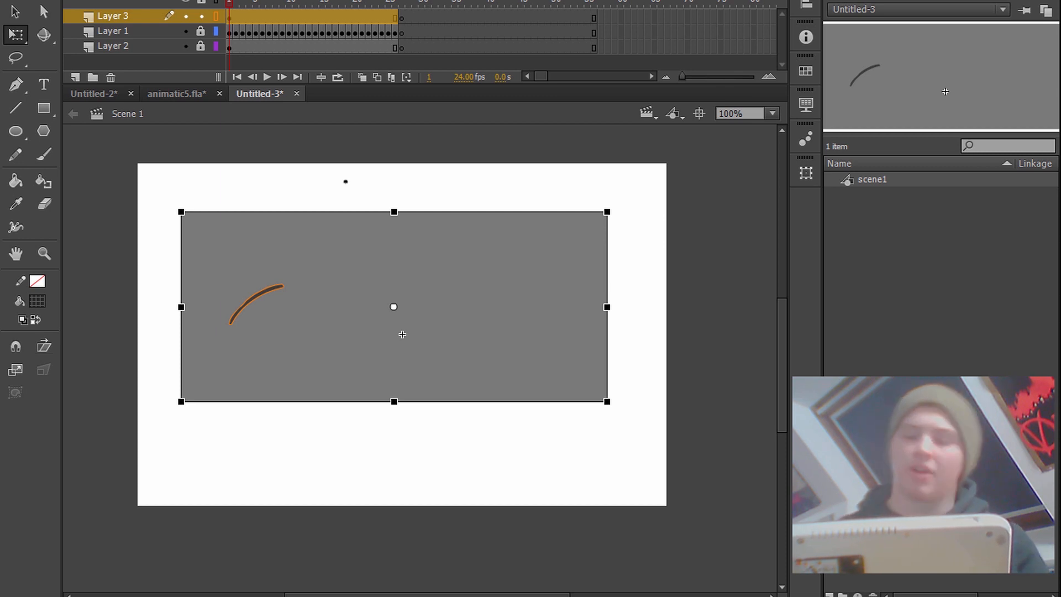
key(Return)
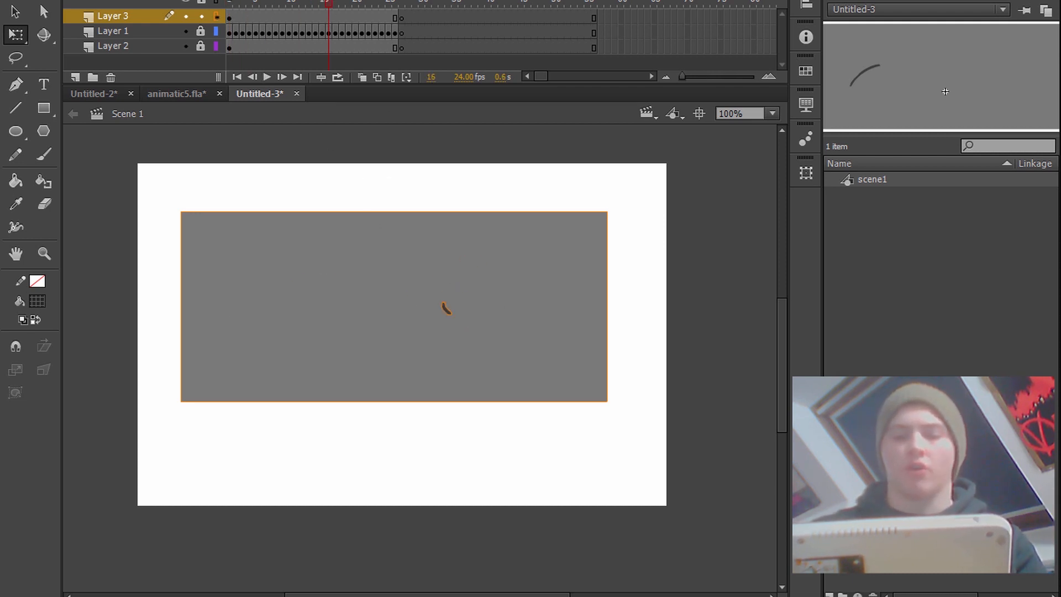
key(Return)
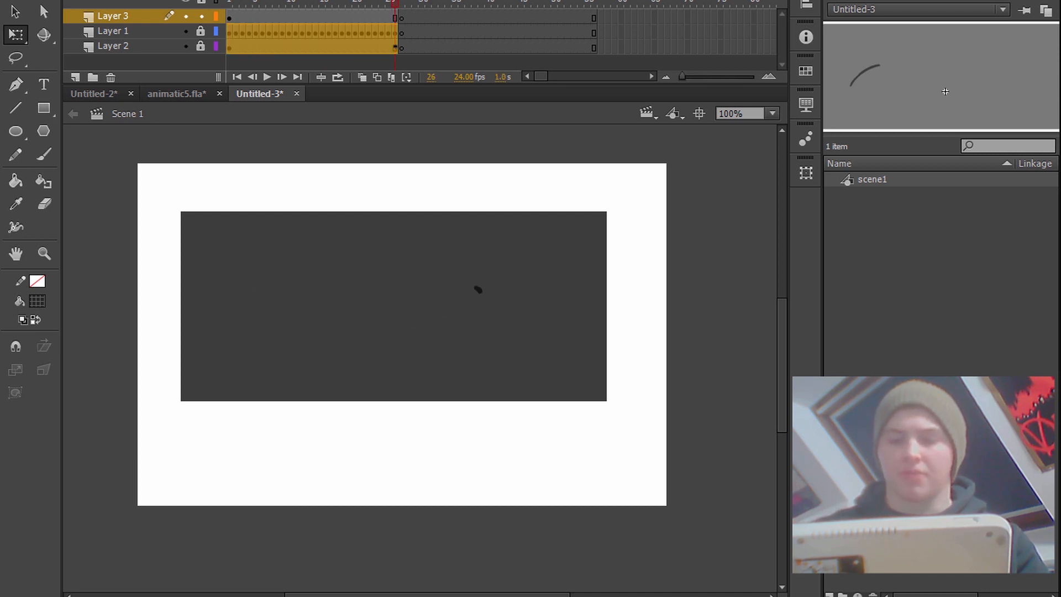
Clear the original frames 1 to 26 from Layers 1 and 2 and scrub the timeline back to frame 1
drag(395, 47, 396, 46)
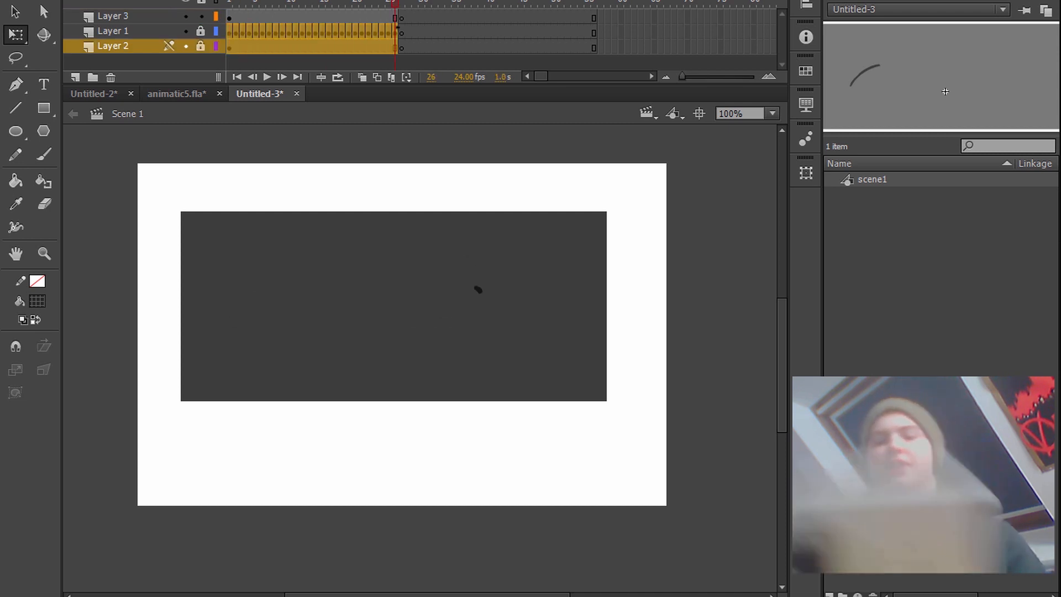
right_click(367, 32)
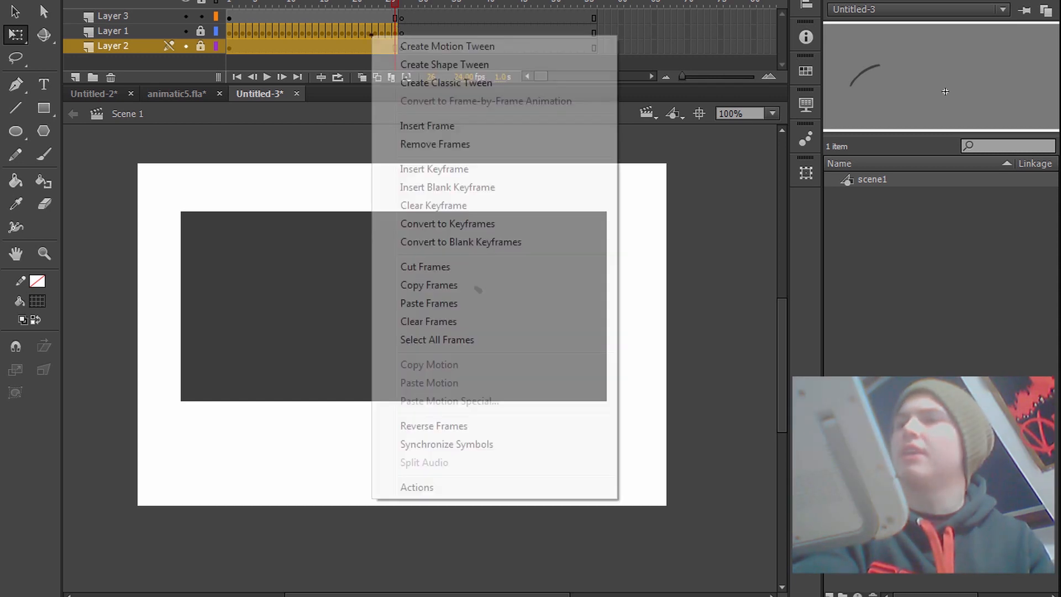
click(475, 206)
mouse_move(253, 17)
mouse_down()
mouse_move(229, 19)
mouse_move(306, 26)
mouse_up()
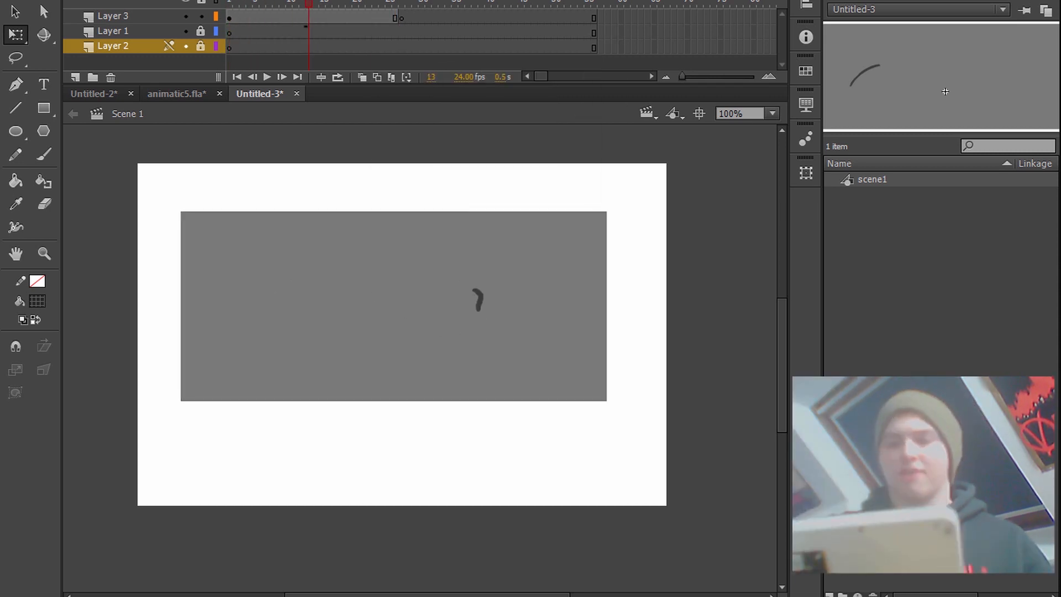
drag(309, 3, 229, 43)
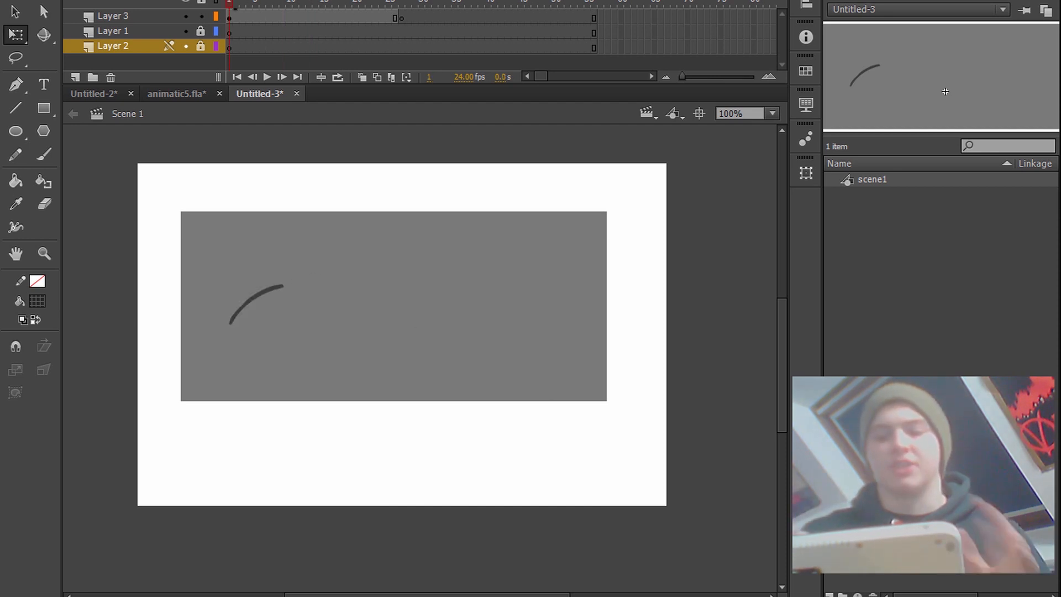
Insert a keyframe at frame 26 of Layer 3 and move the scene1 instance straight down the stage there
click(229, 18)
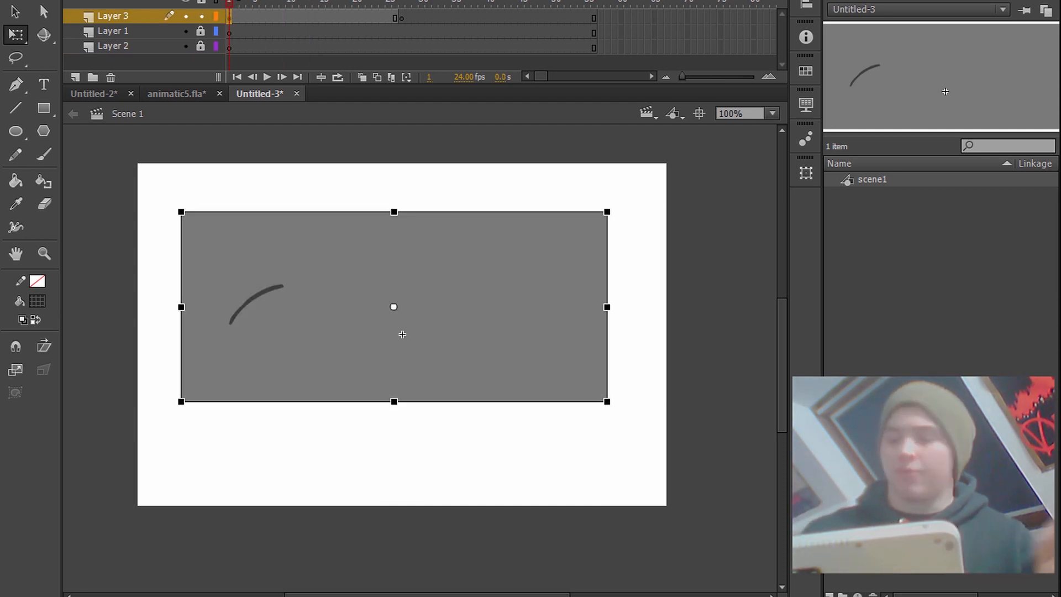
key(Return)
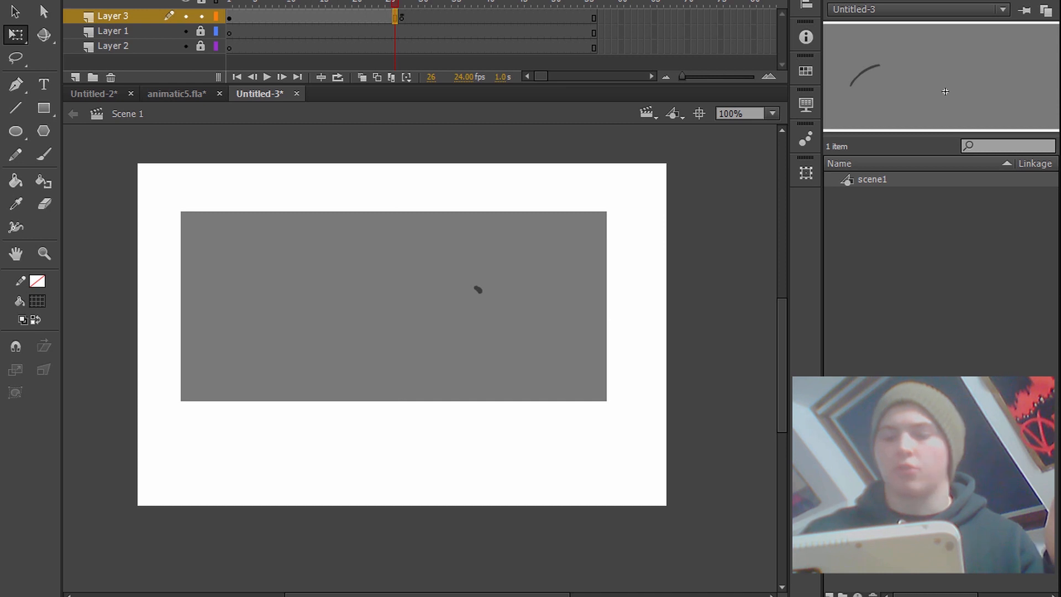
key(F6)
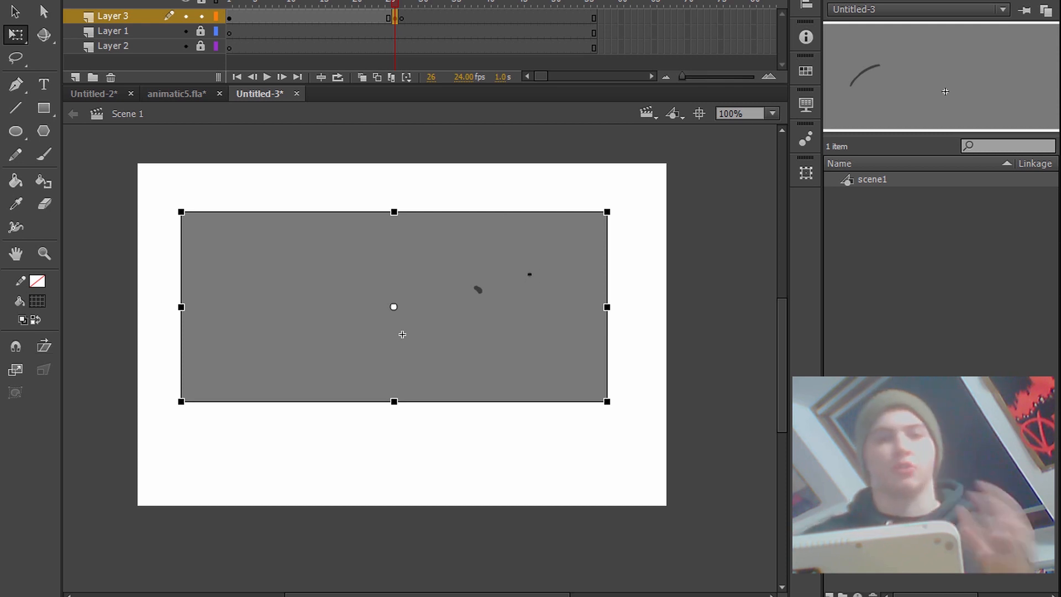
drag(402, 335, 400, 387)
click(533, 243)
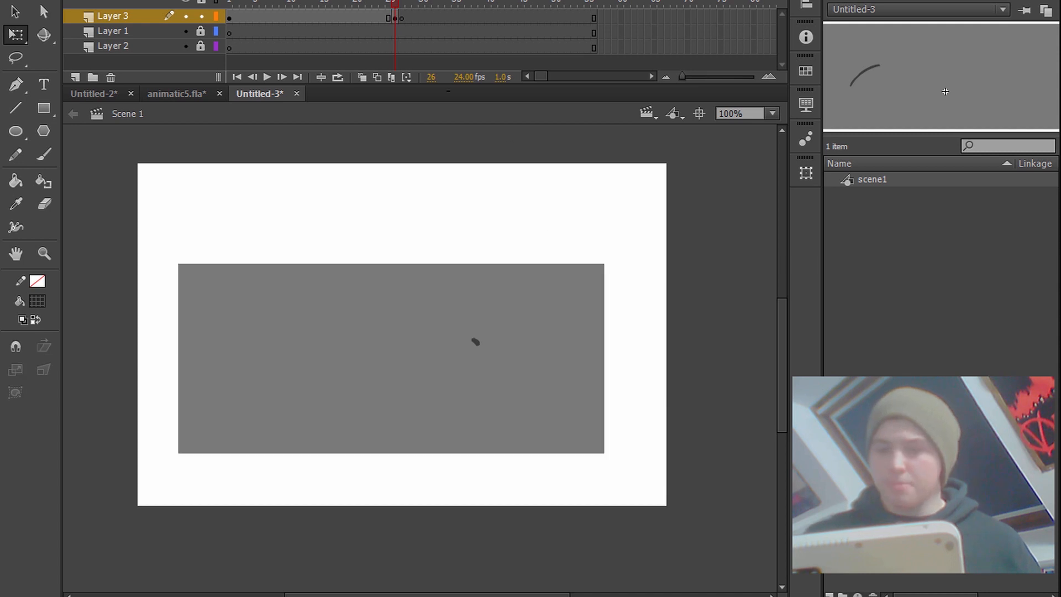
Create a classic tween between frames 1 and 26 of Layer 3, play it back, and return to frame 1
click(356, 18)
click(335, 18)
right_click(335, 17)
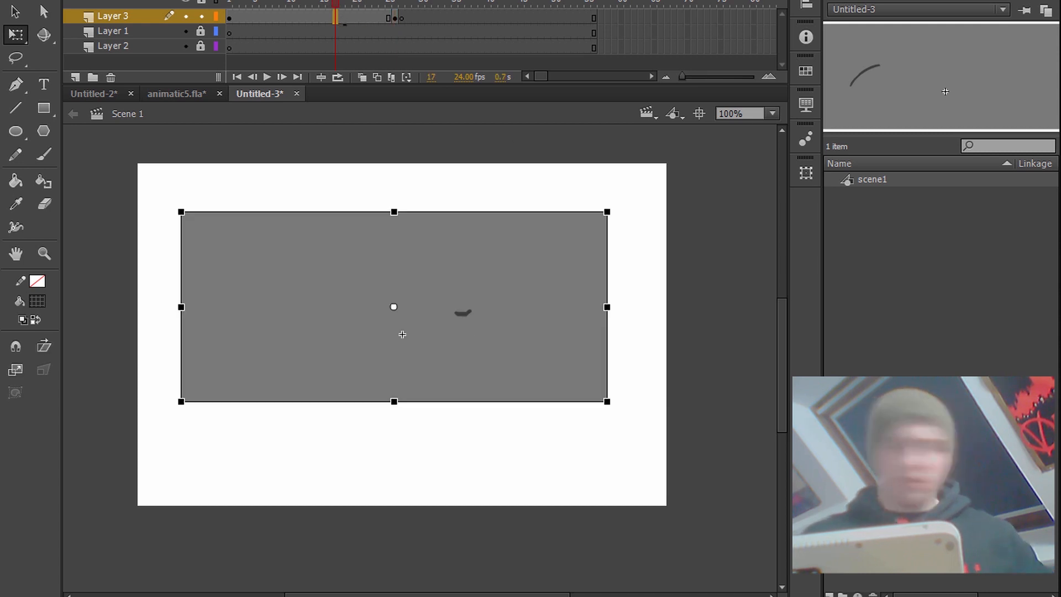
click(368, 64)
click(330, 4)
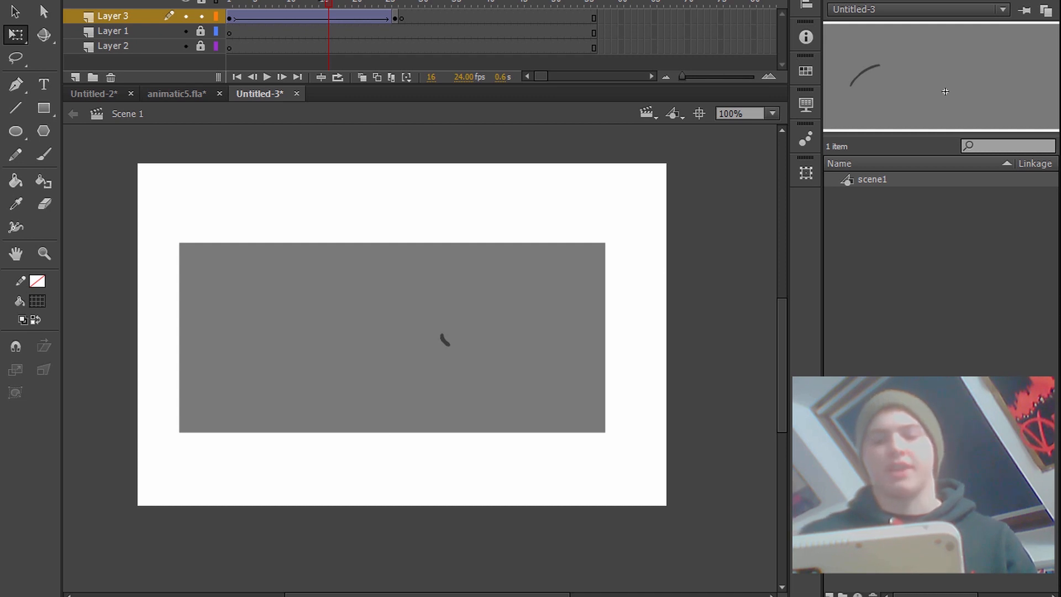
key(Return)
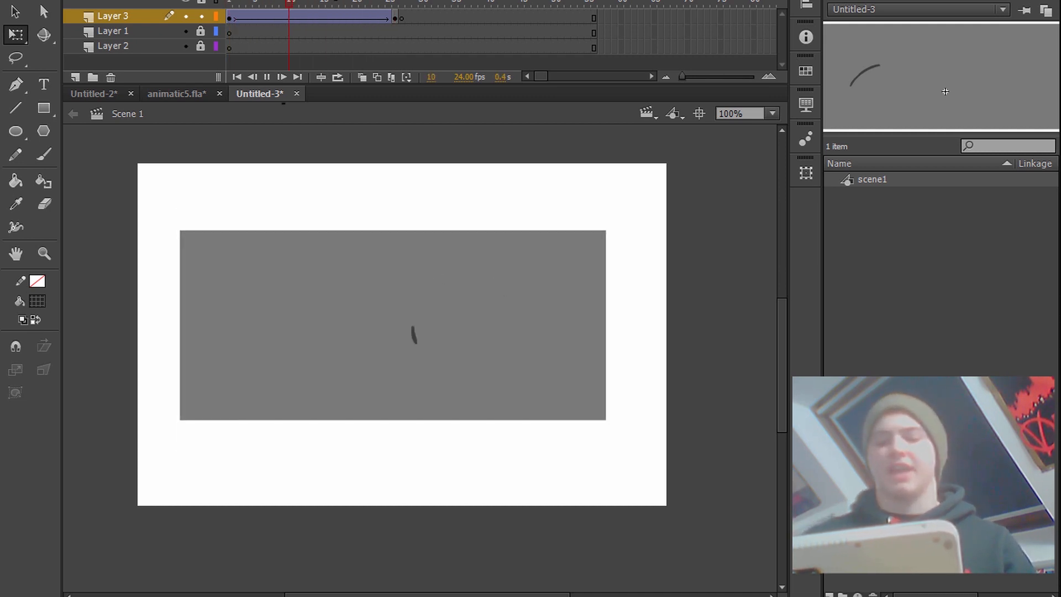
key(Return)
drag(388, 4, 113, 173)
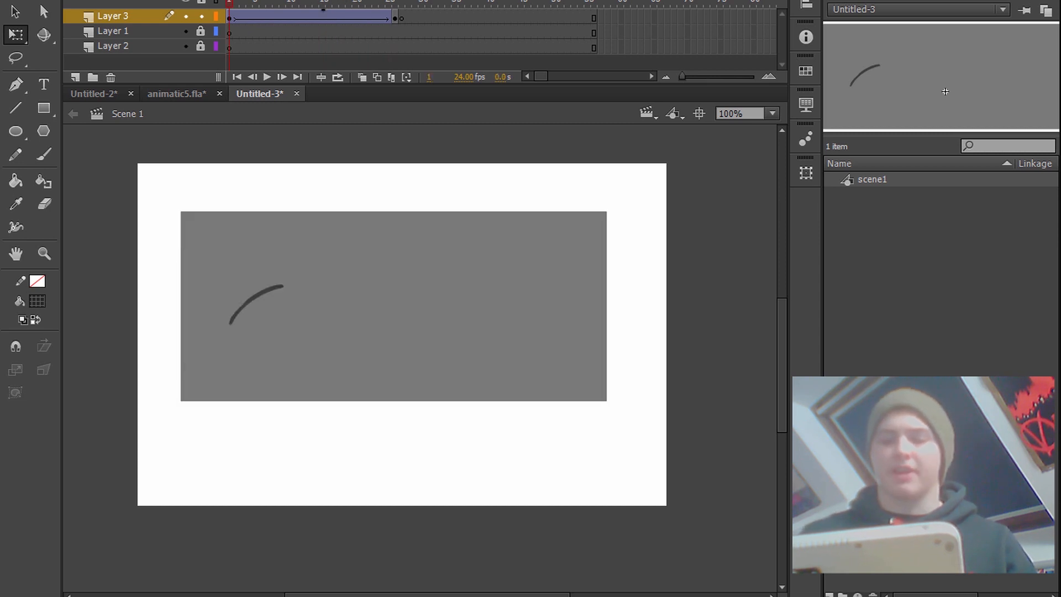
Give the Layer 3 tween a custom S-shaped ease curve with a slow start and a slow finish
click(323, 13)
click(627, 246)
click(841, 1)
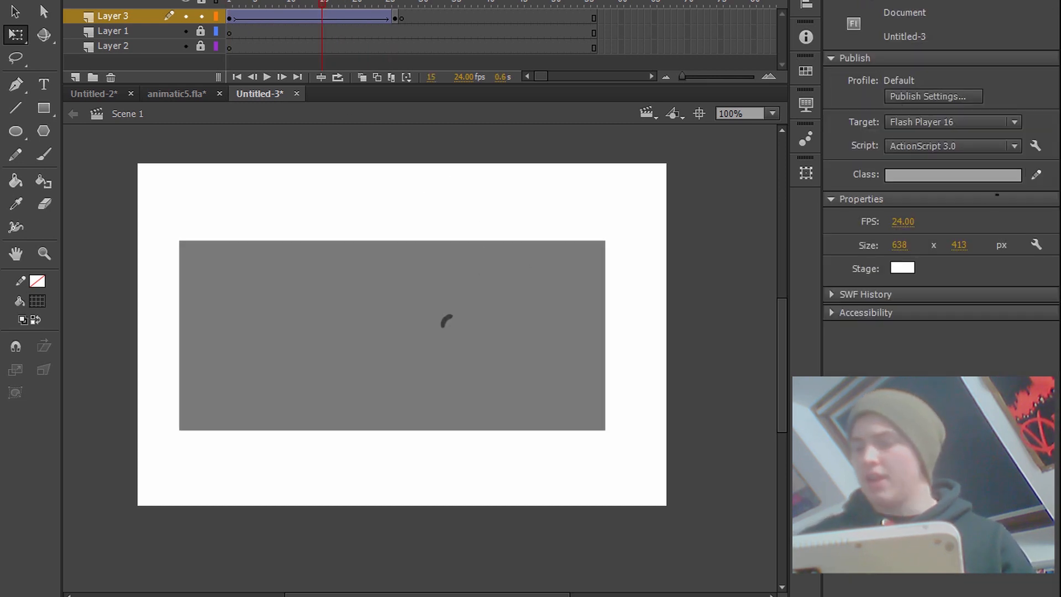
click(309, 17)
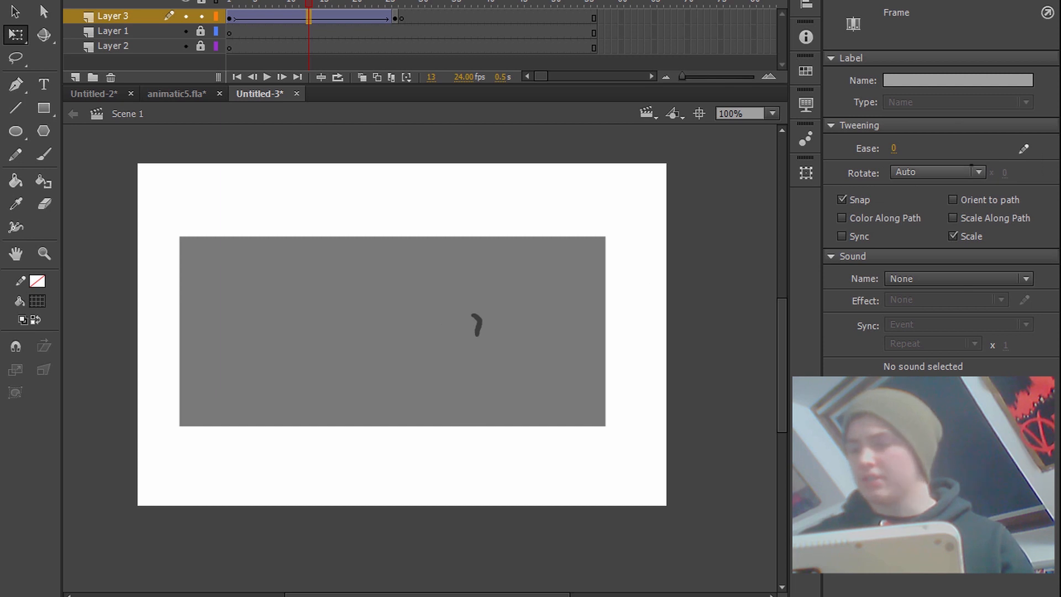
click(1024, 149)
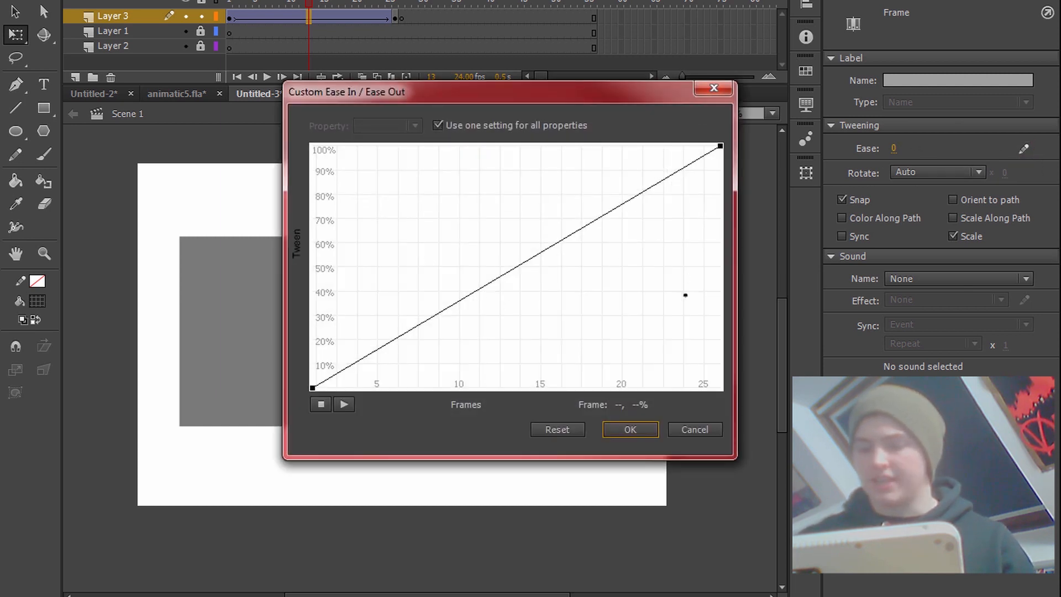
click(314, 387)
drag(450, 308, 619, 374)
click(720, 146)
drag(582, 226, 500, 170)
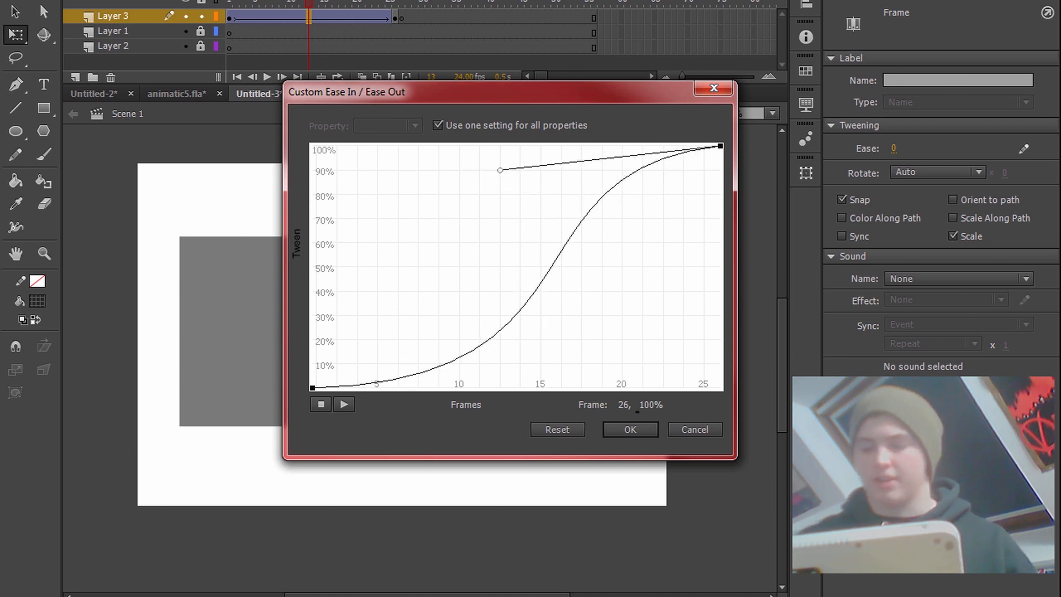
click(633, 429)
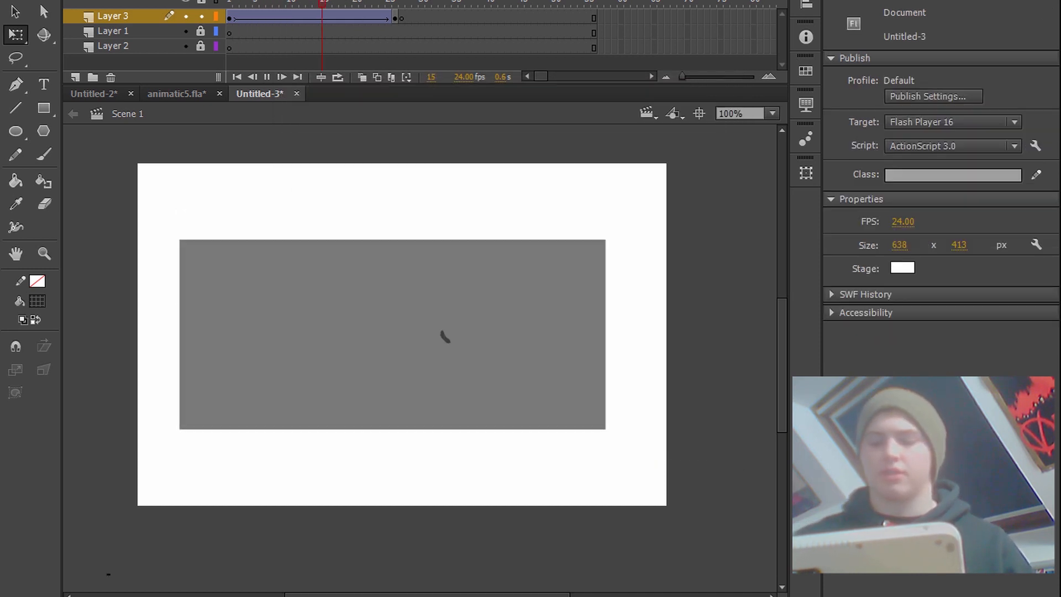
Play the eased tween from frame 1 and close the Untitled-3 document without saving it
drag(381, 3, 229, 4)
key(Return)
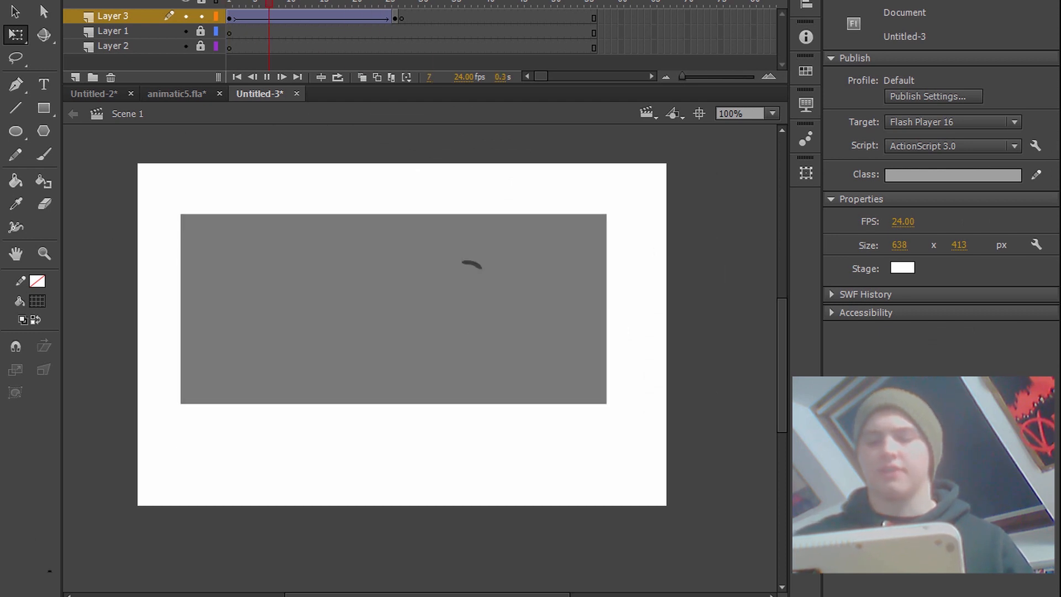
key(Return)
key(ctrl+w)
key(n)
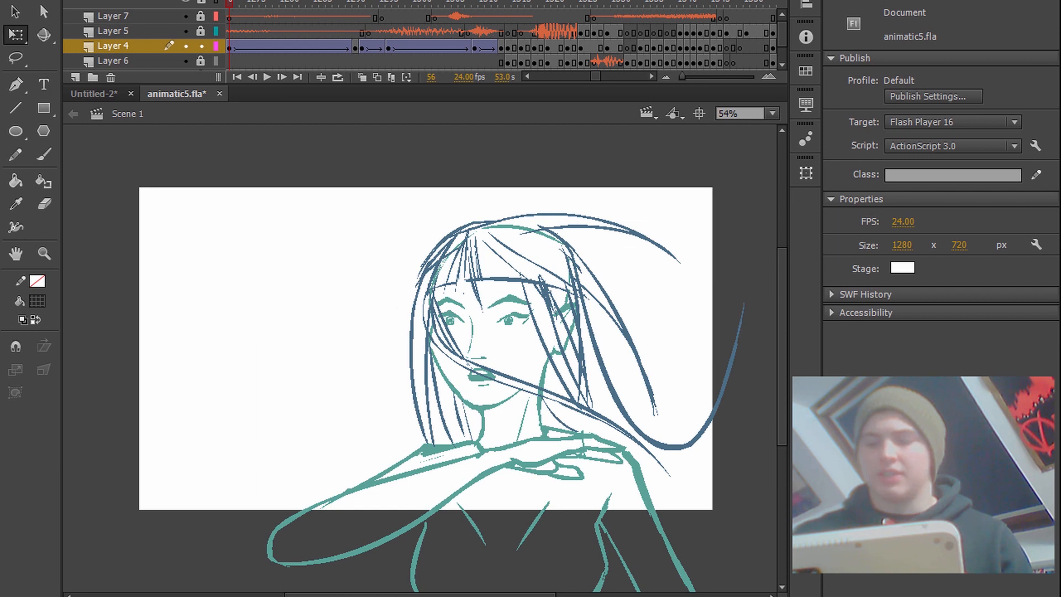
Play the portrait shot in animatic5.fla, and advance the Untitled-2 document to the "Multiple Symbols" title at frame 4
key(Return)
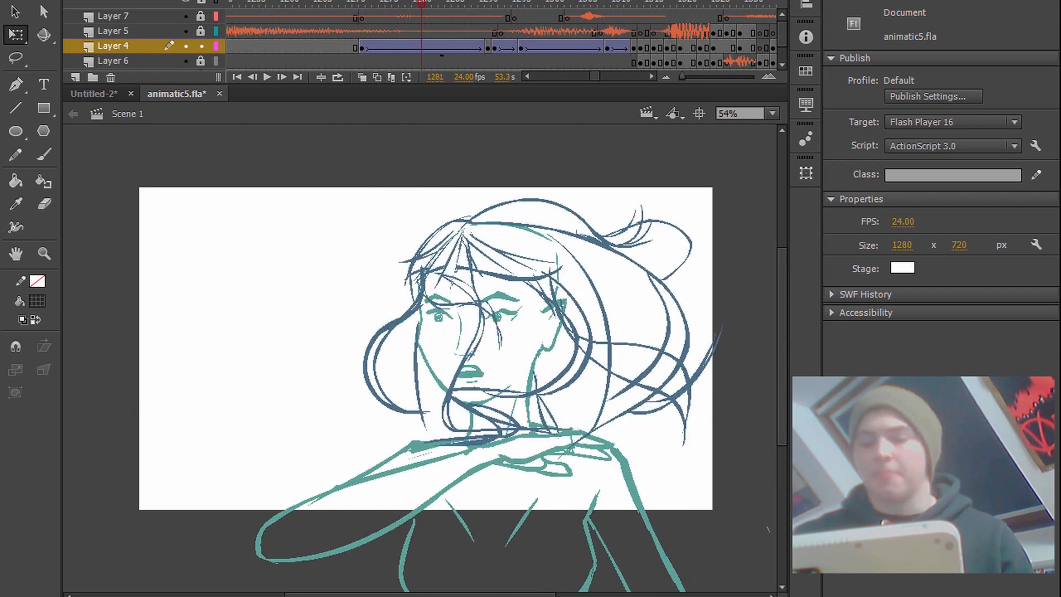
drag(488, 3, 454, 3)
click(94, 93)
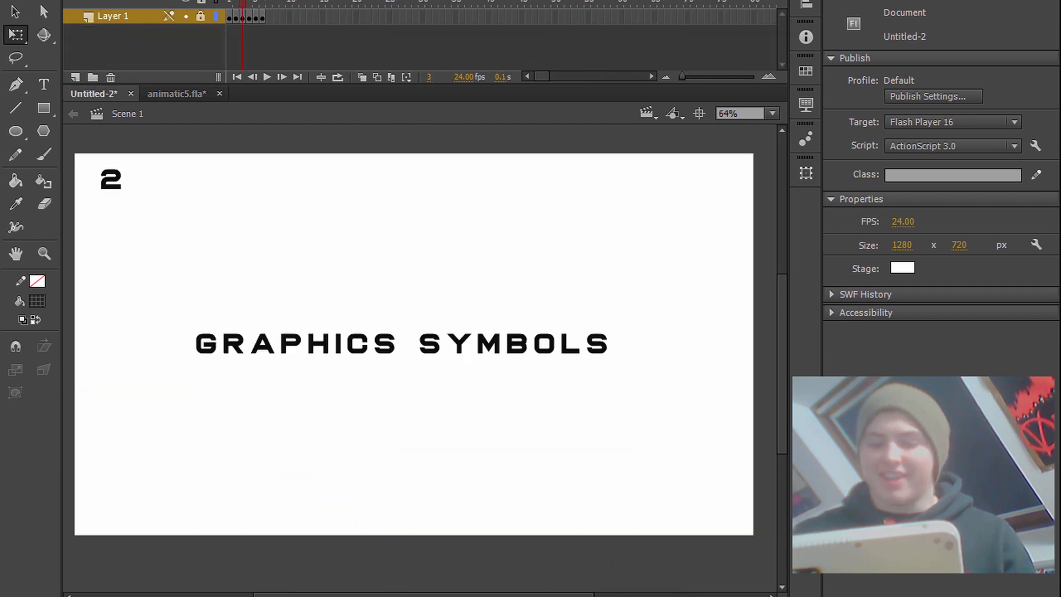
key(.)
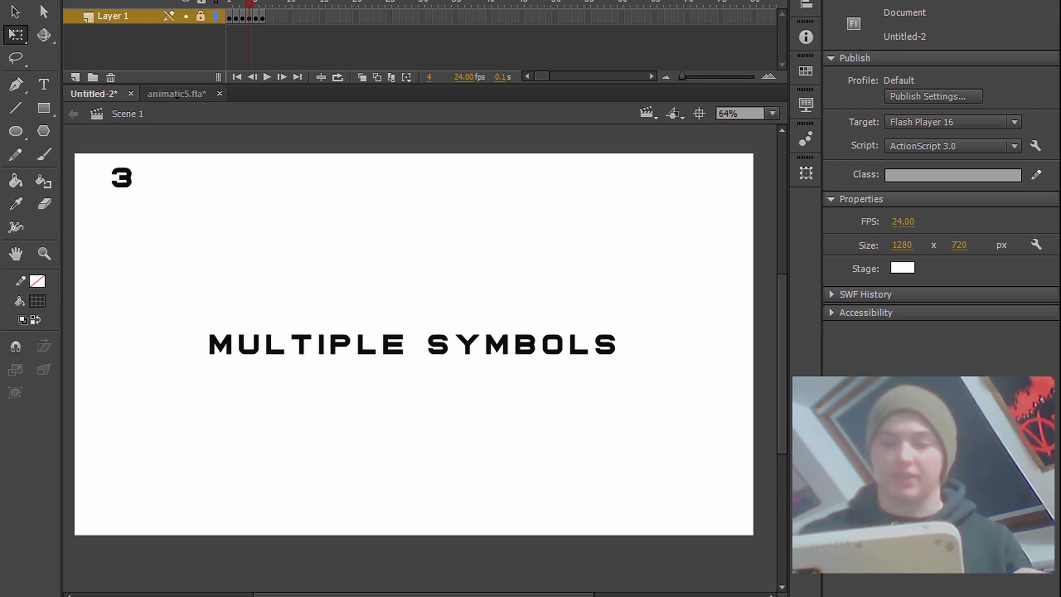
Return to animatic5.fla and bring up the mountain shot starting at frame 353
click(176, 94)
drag(596, 76, 595, 77)
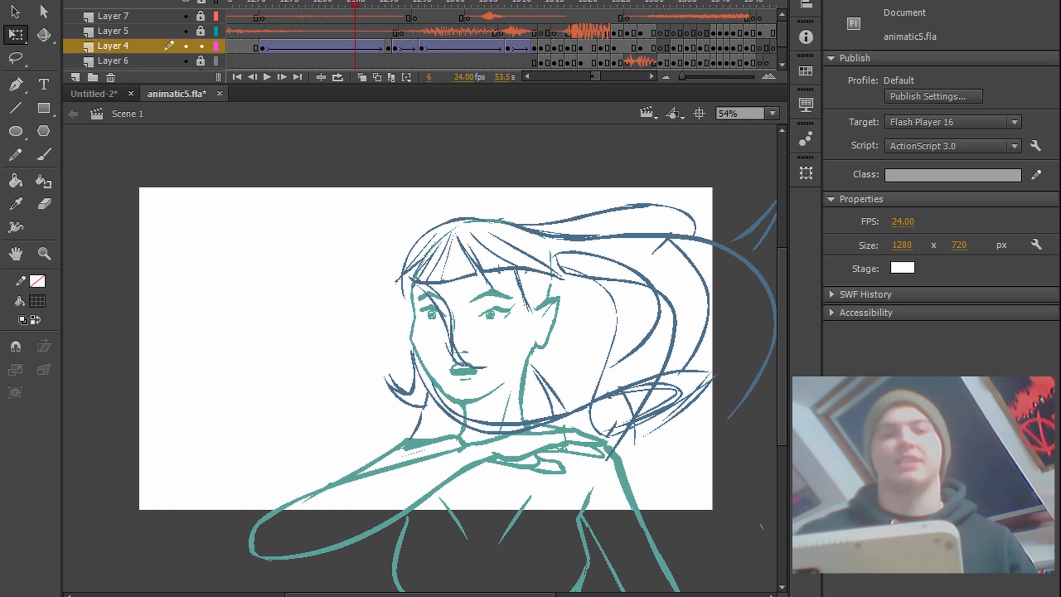
drag(595, 77, 573, 77)
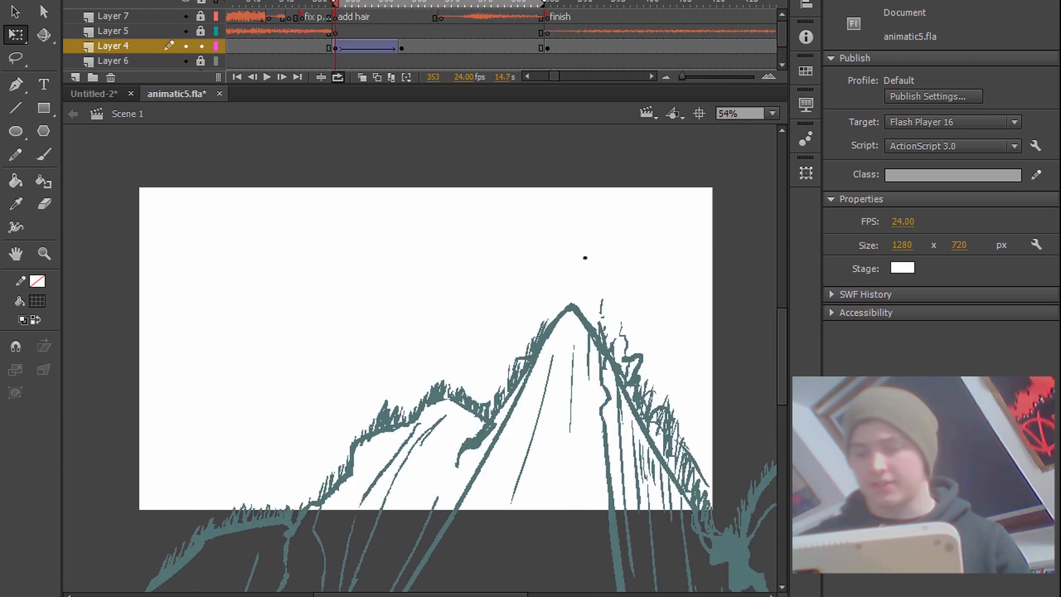
key(h)
drag(582, 255, 593, 246)
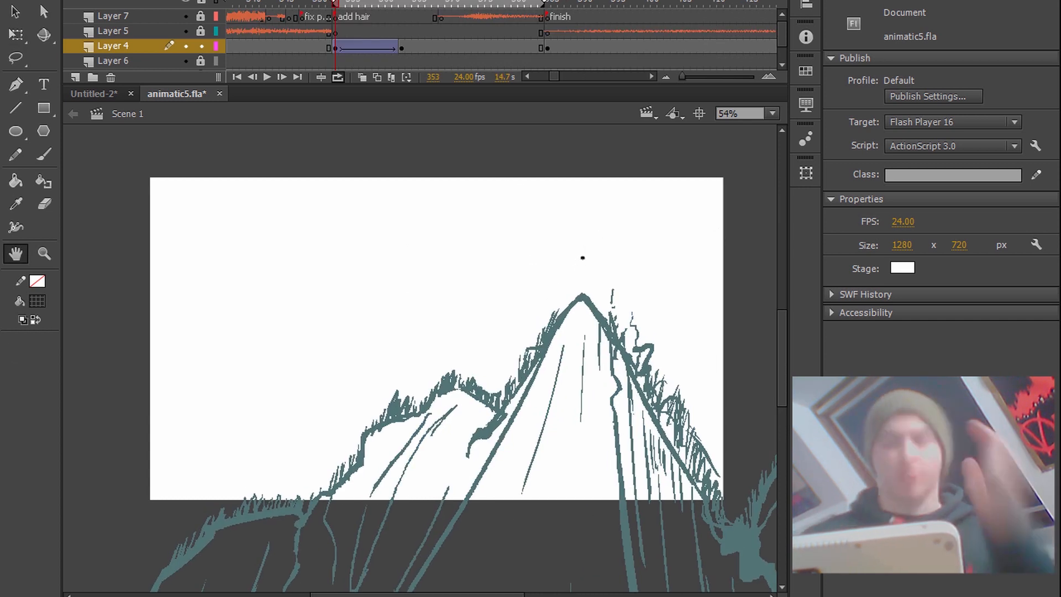
Play the mountain shot from frame 353 and fit the stage in the window
key(Return)
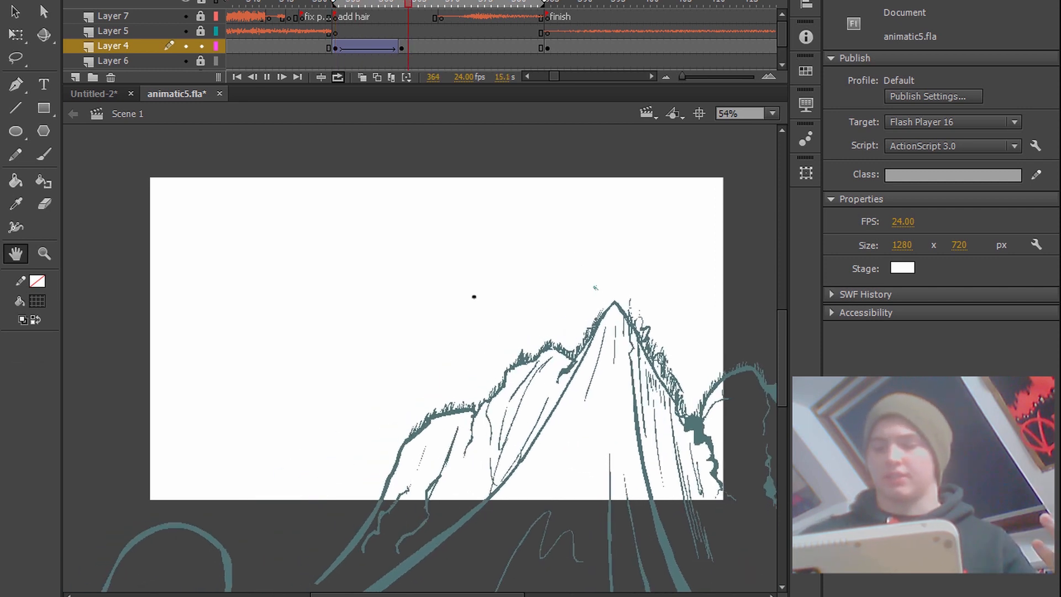
click(772, 113)
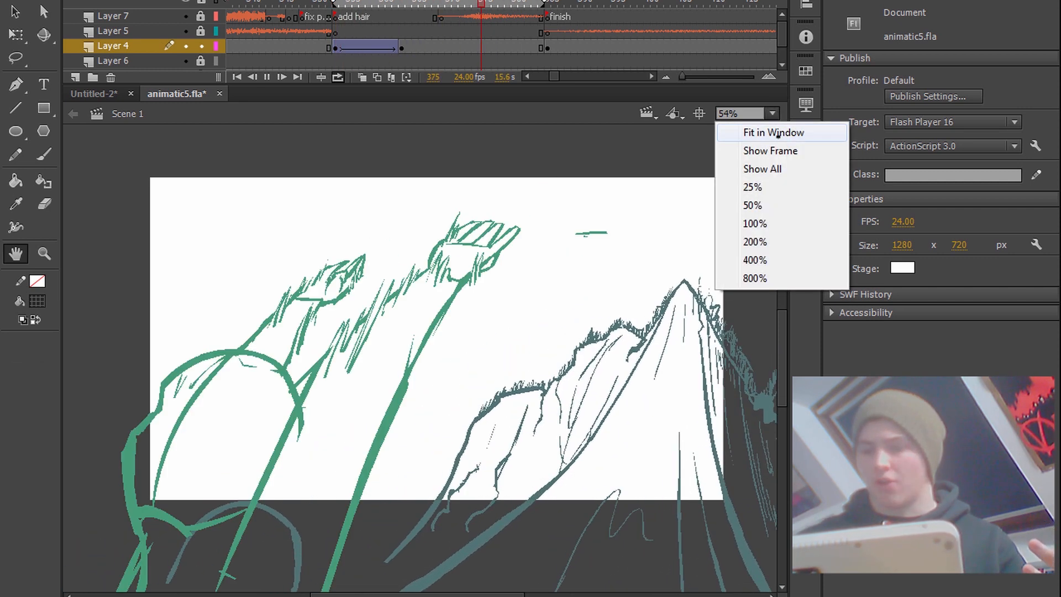
click(752, 130)
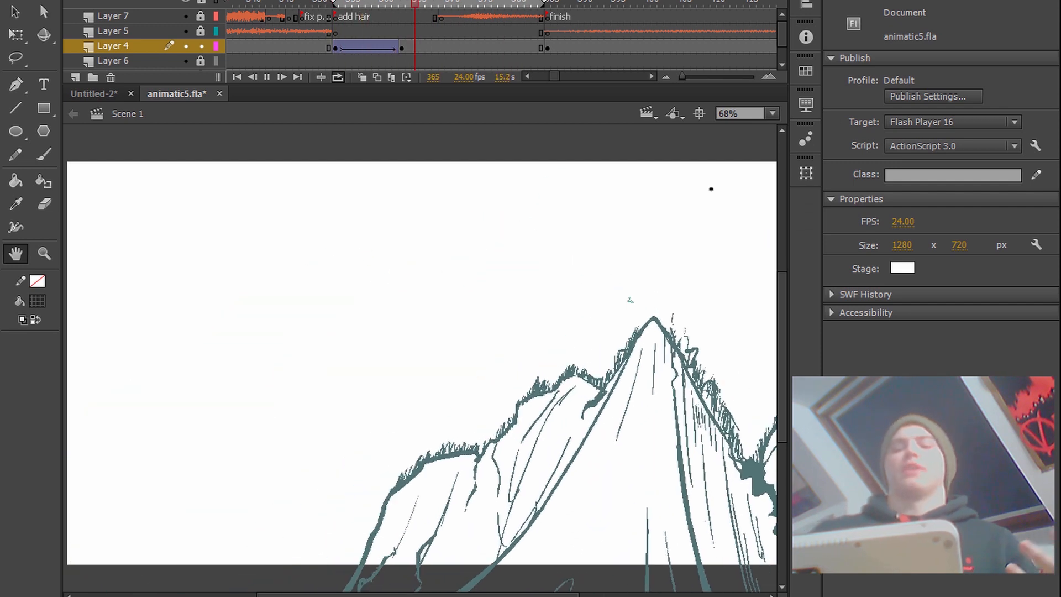
Stop playback, open the mountainfall camera move symbol for editing, turn looping off and go to frame 1
key(Return)
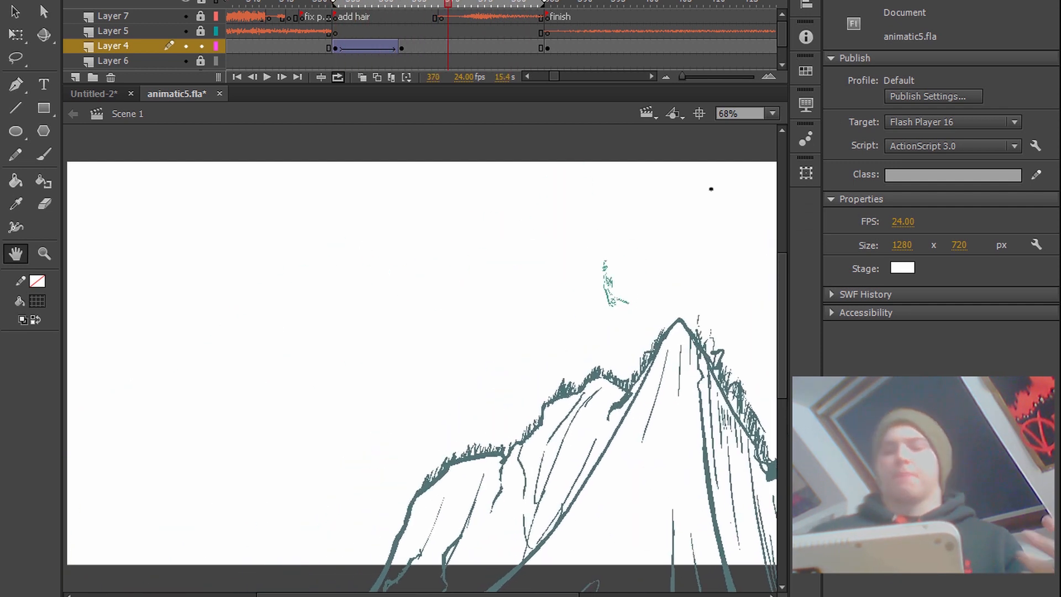
key(q)
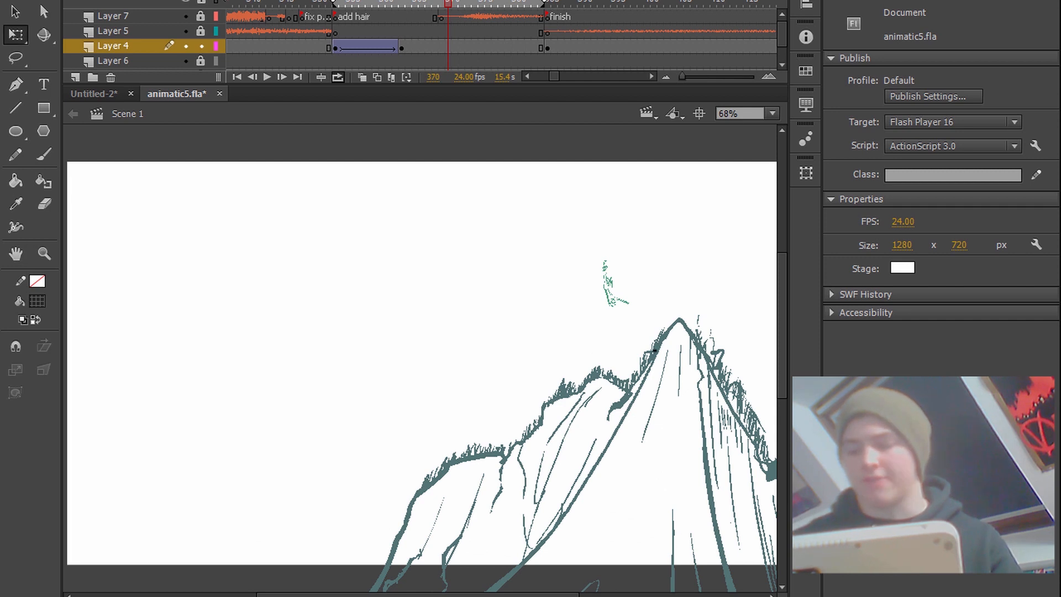
double_click(355, 465)
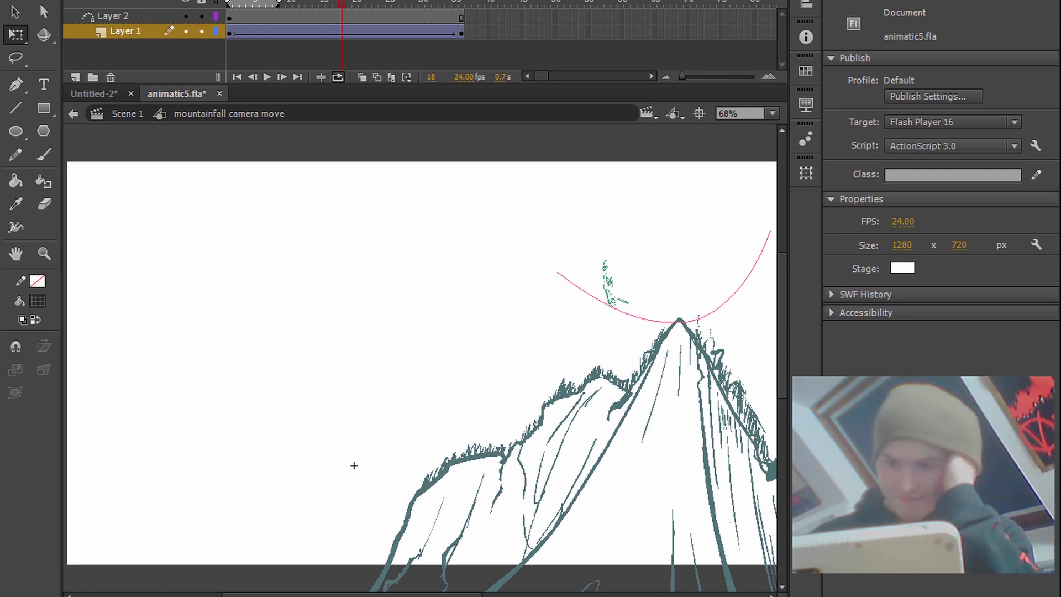
click(337, 76)
click(230, 32)
Play the mountain tween along its curved motion guide inside the symbol from frame 1
key(Return)
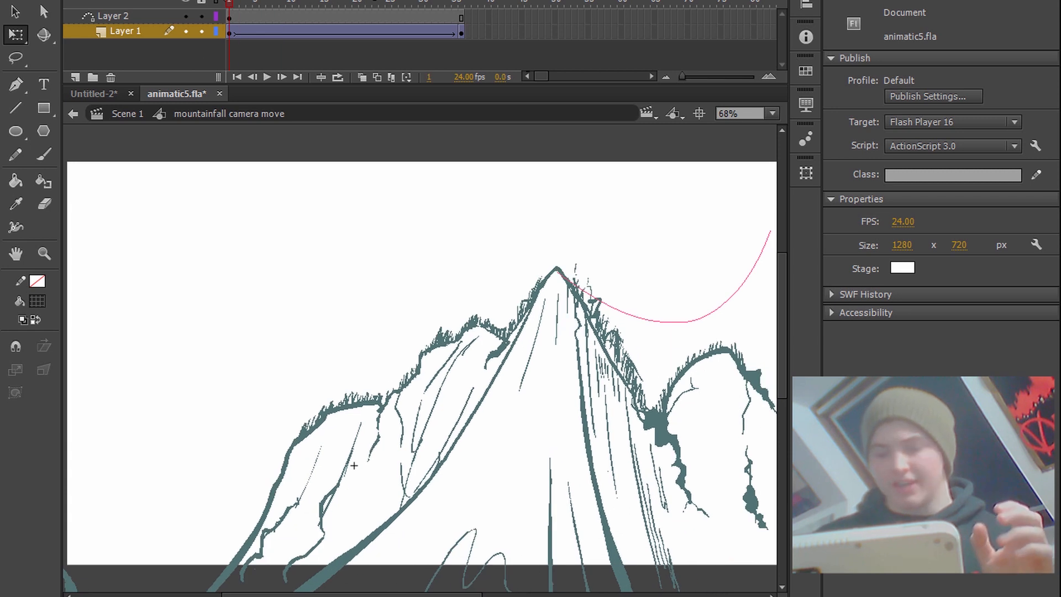
drag(602, 290, 431, 324)
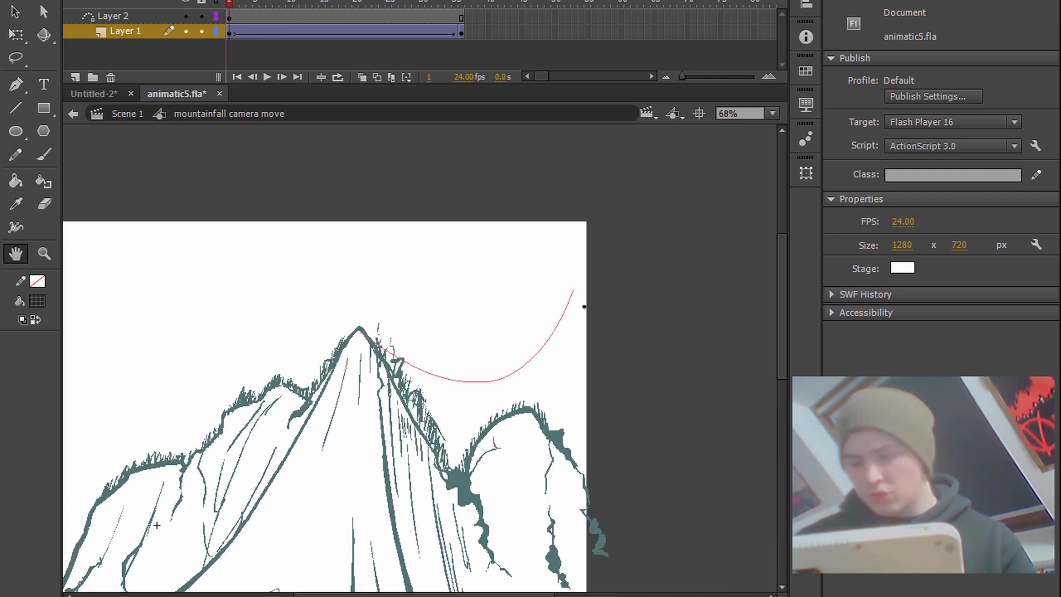
drag(532, 315, 713, 243)
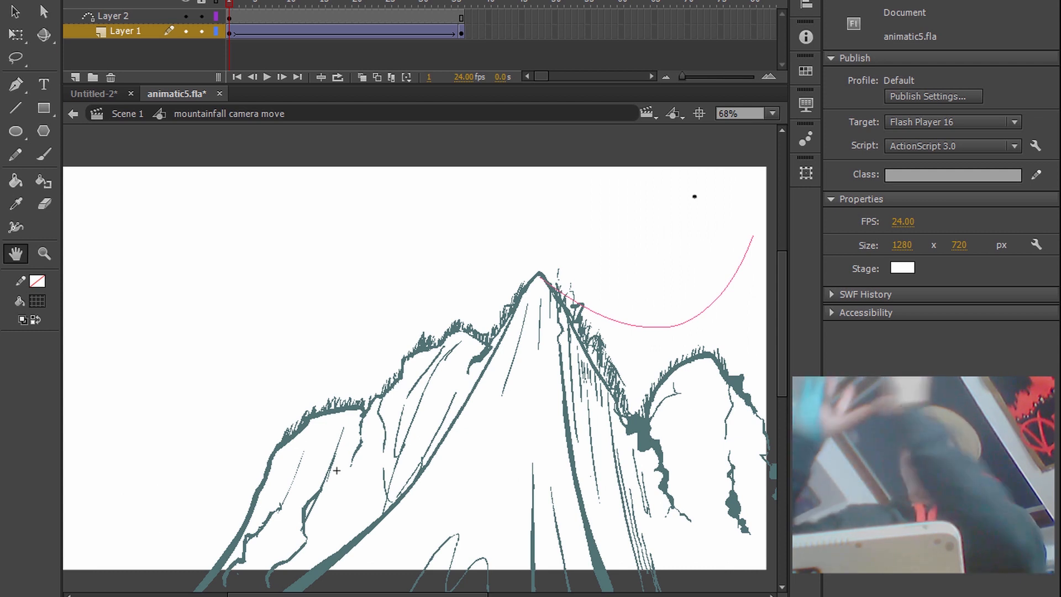
drag(335, 470, 370, 465)
key(Return)
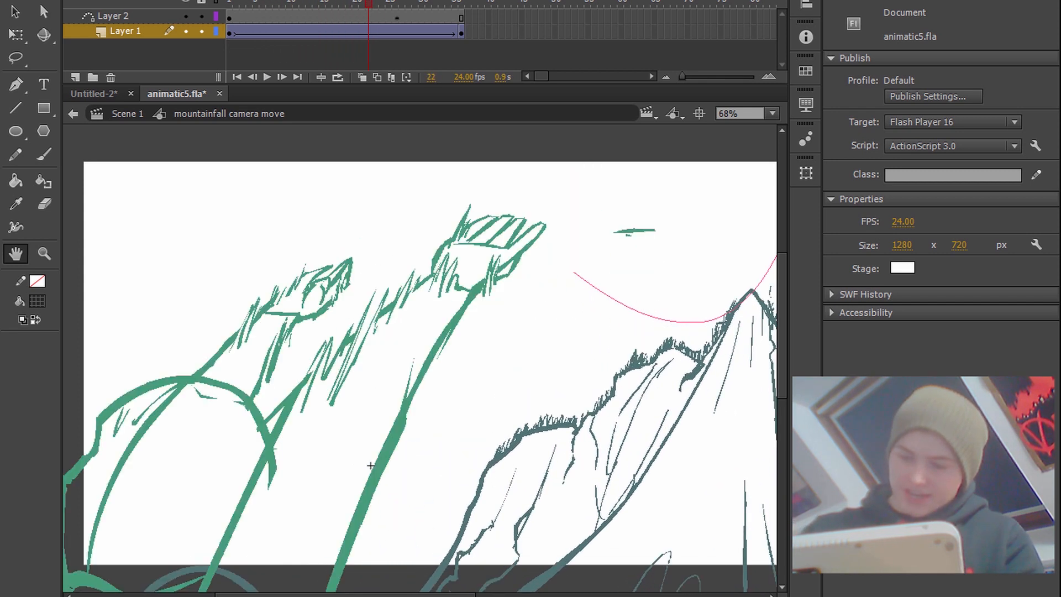
key(Return)
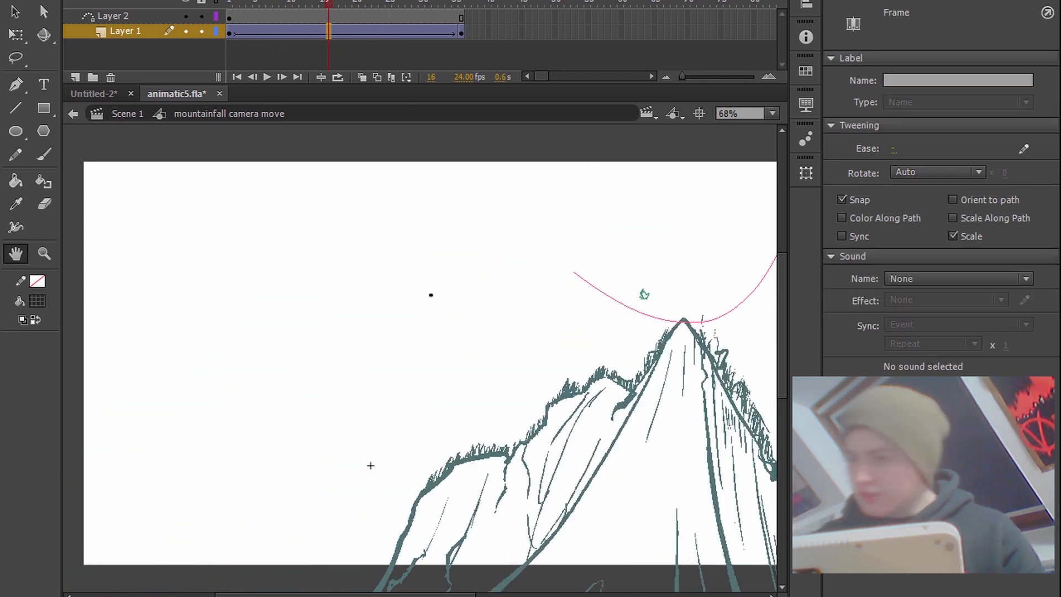
drag(665, 273, 478, 259)
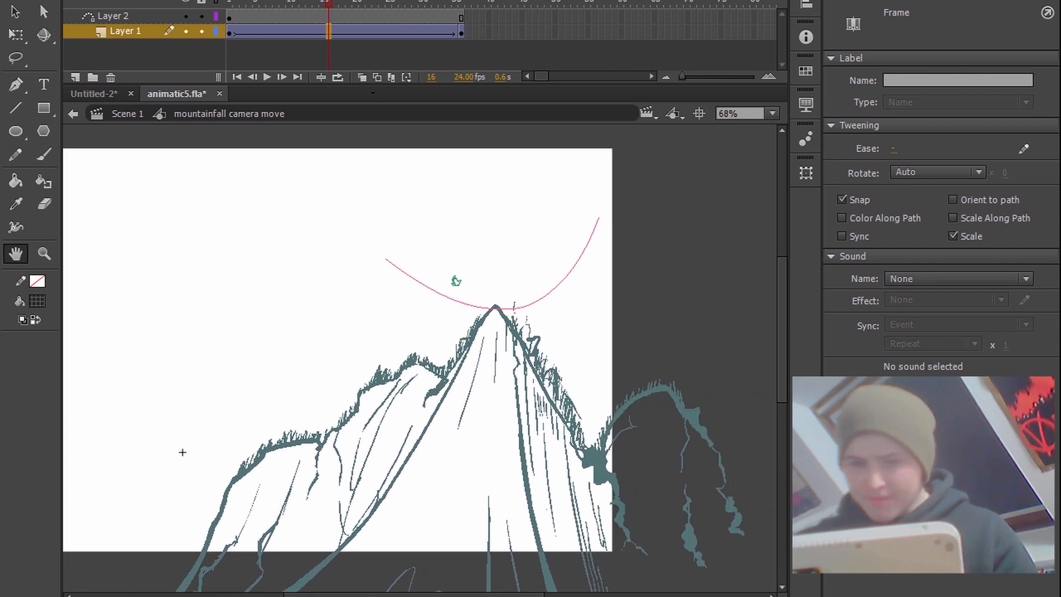
Replay the camera move from frame 1, step back through its opening frames one at a time, and play it again
click(229, 3)
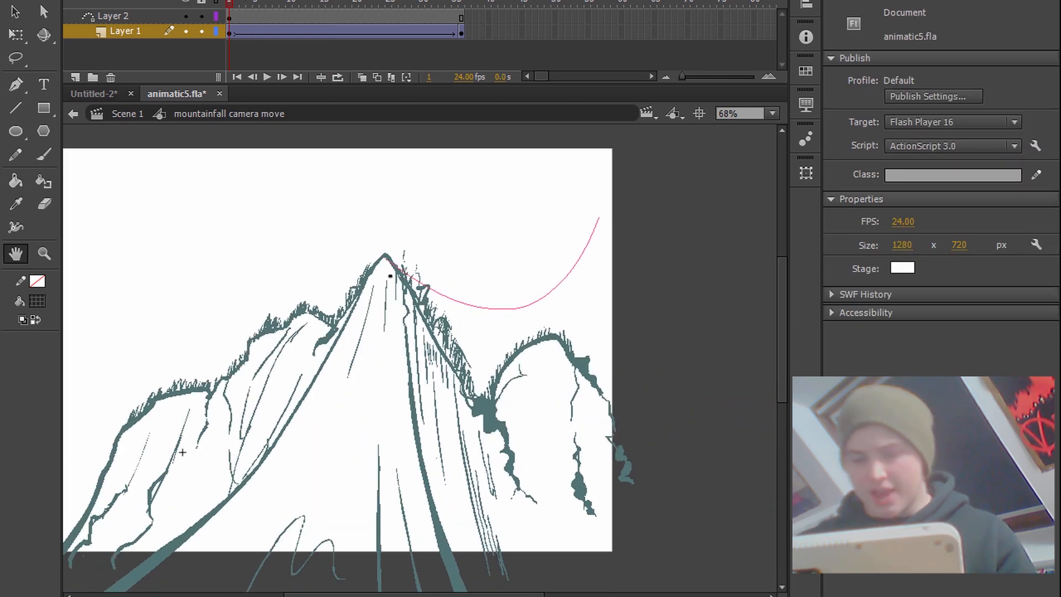
drag(183, 452, 192, 454)
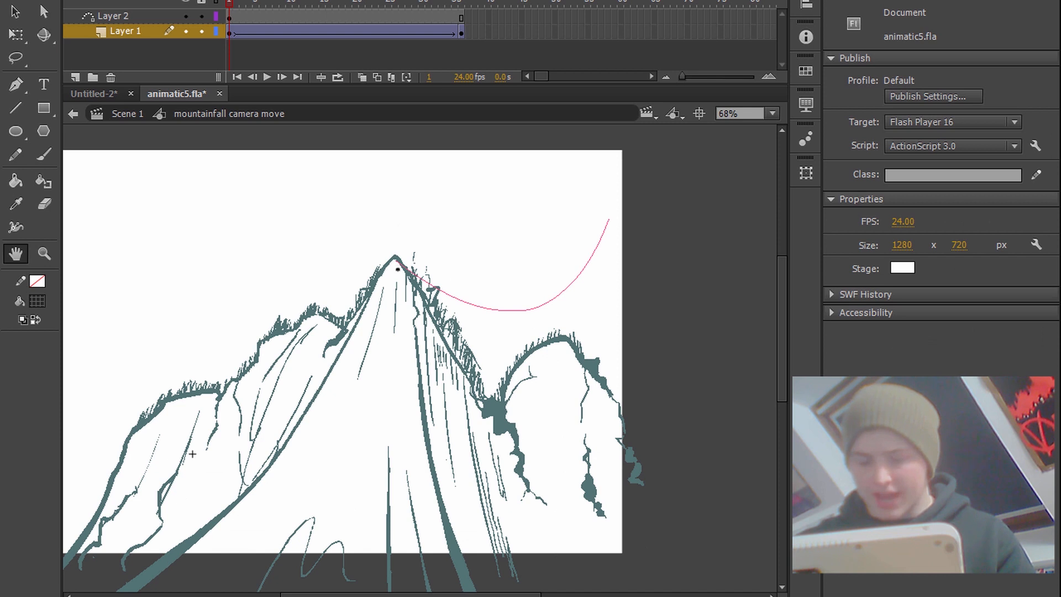
key(Return)
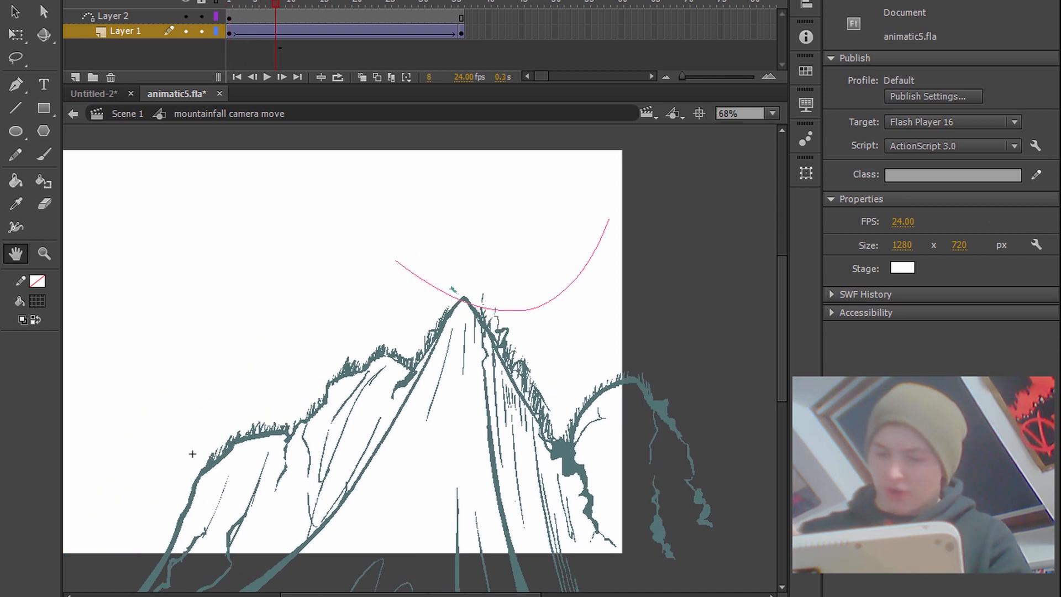
key(comma)
key(comma)
key(comma)
key(comma)
key(comma)
key(comma)
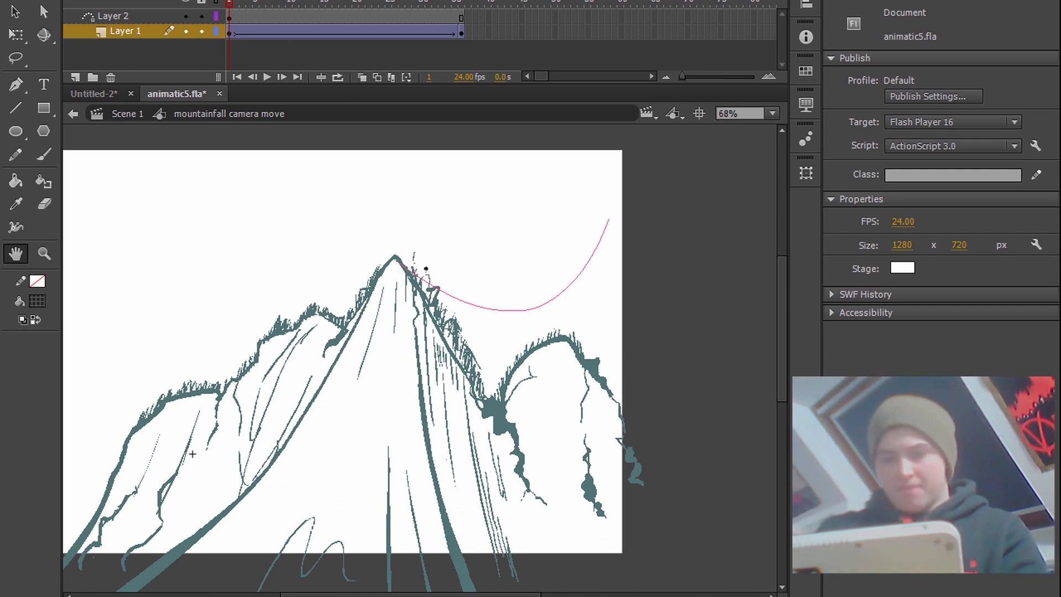
key(Return)
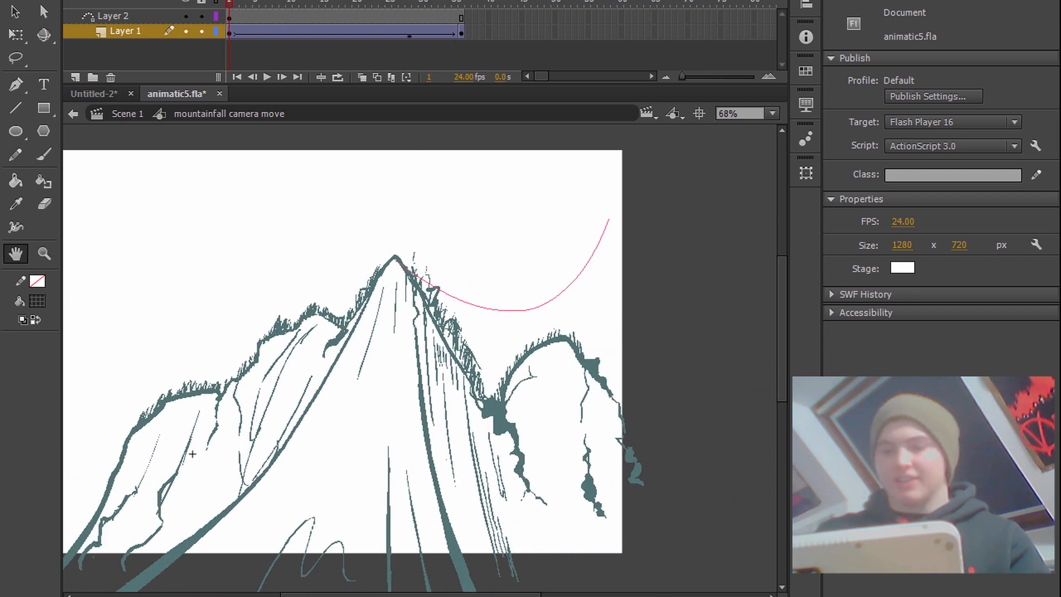
Examine the custom ease curve of the Layer 1 tween, close it, and play the tween from the first frame
click(368, 33)
click(1024, 149)
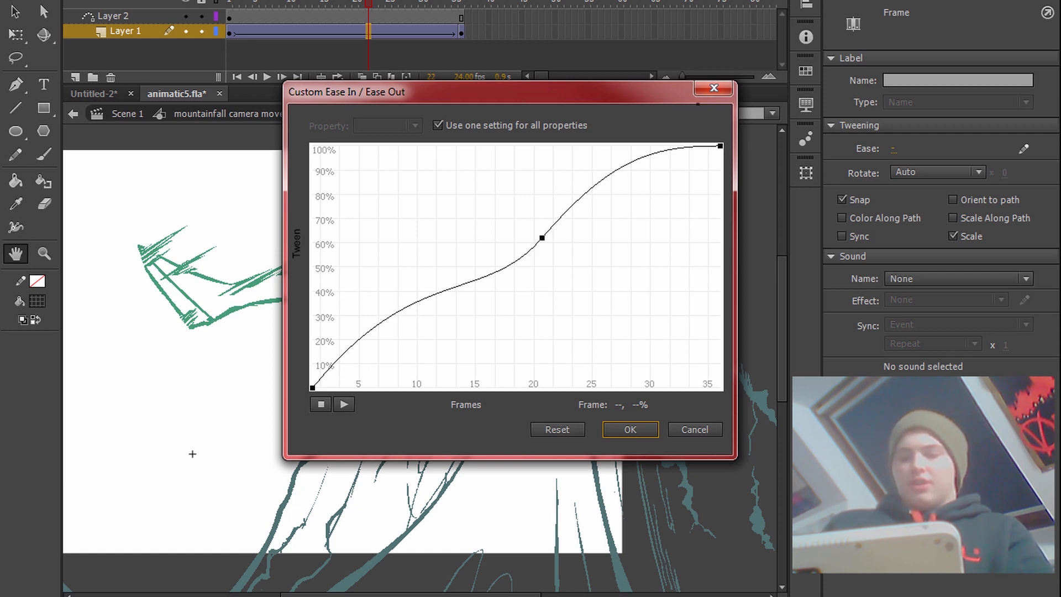
click(630, 430)
key(shift+comma)
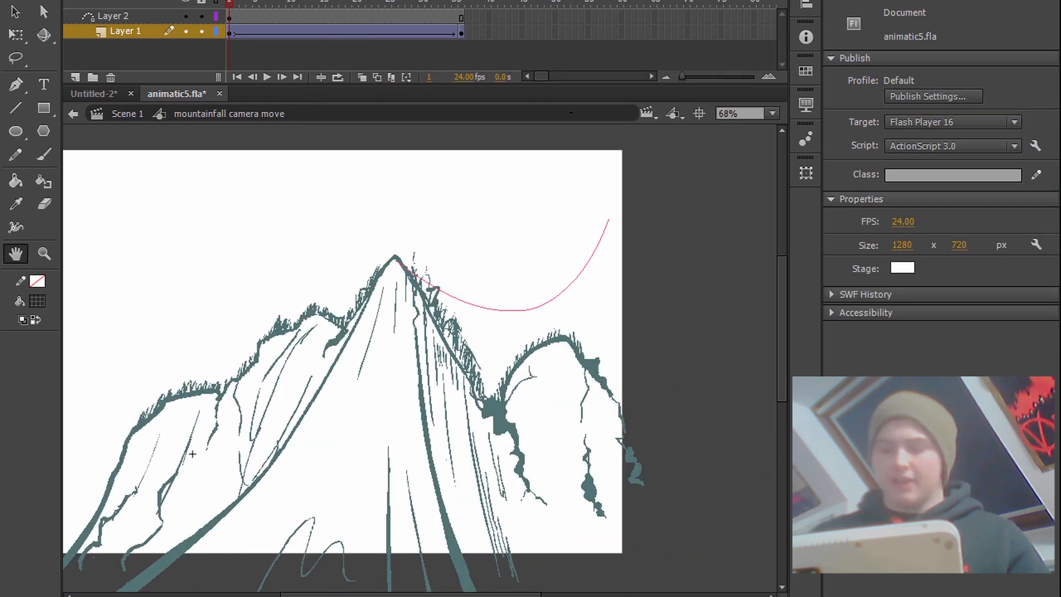
key(Return)
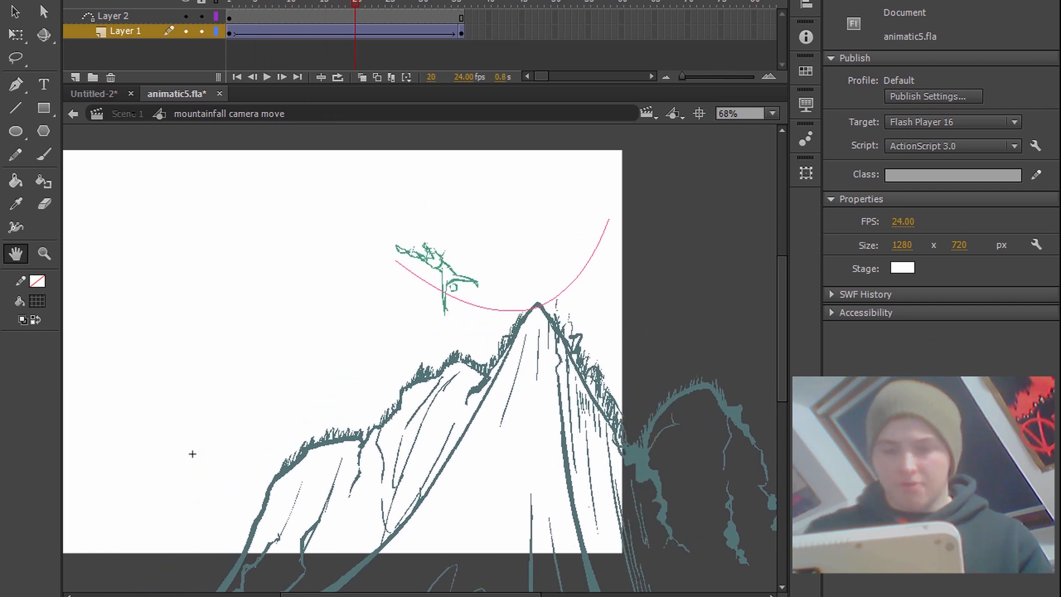
Return to Scene 1, go to frame 353 at the "add hair" label, and fit the stage in the window
double_click(192, 454)
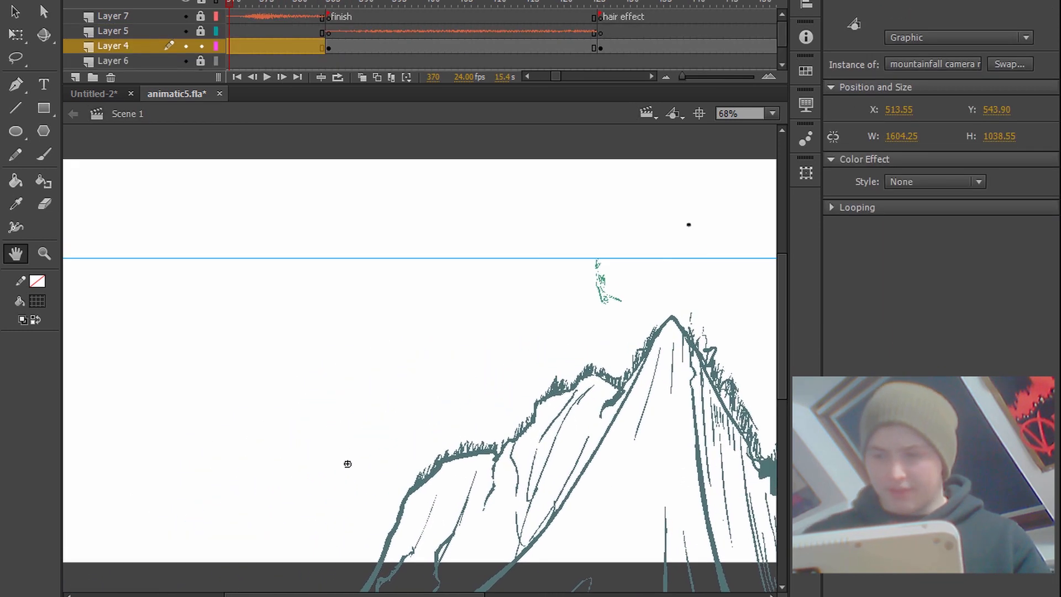
scroll(347, 464, down, 1)
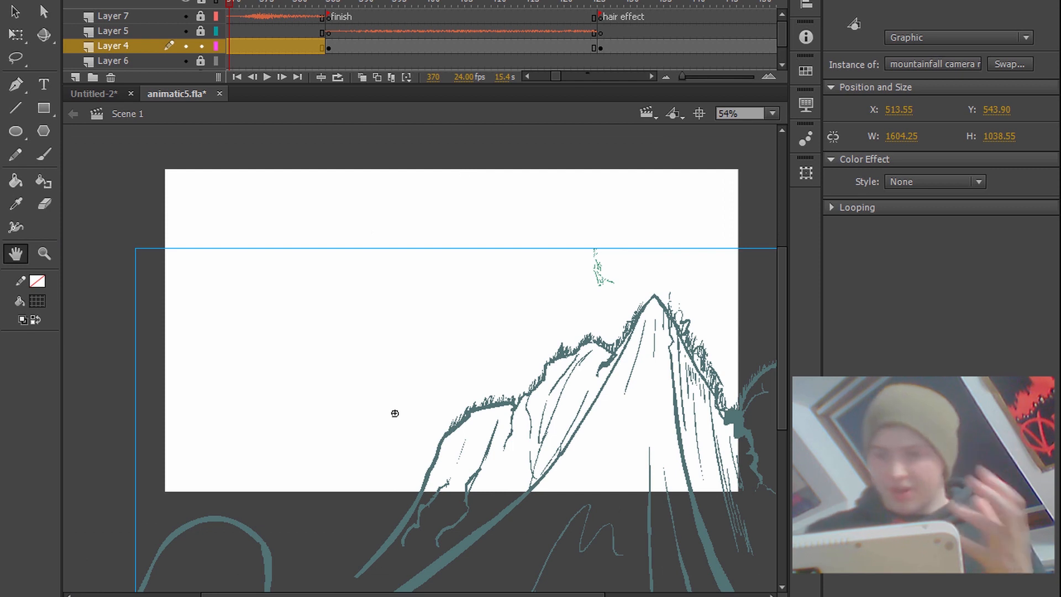
click(527, 76)
drag(440, 3, 328, 21)
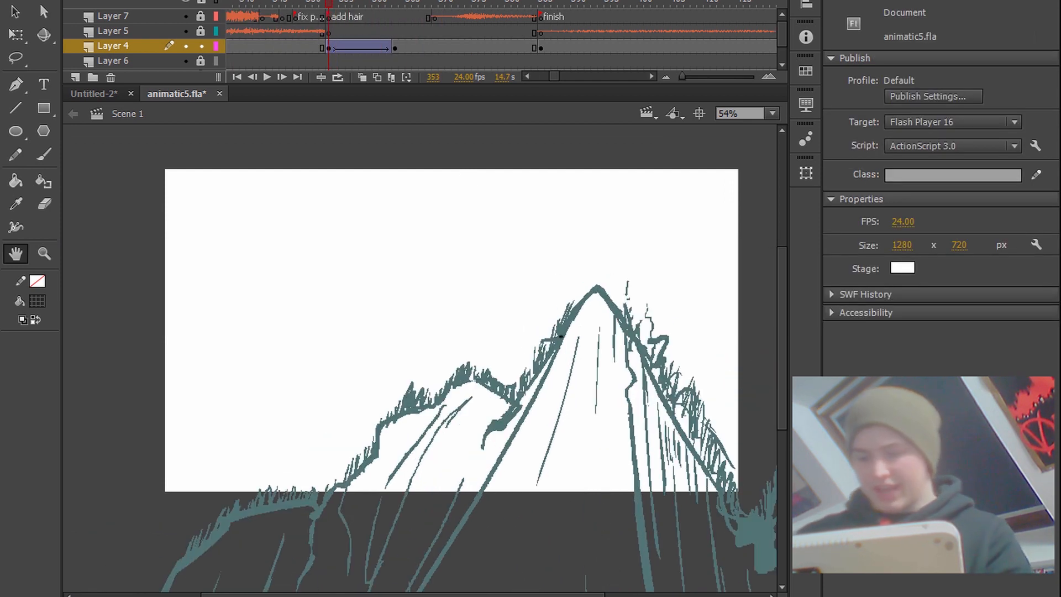
scroll(558, 341, down, 1)
click(772, 113)
click(771, 150)
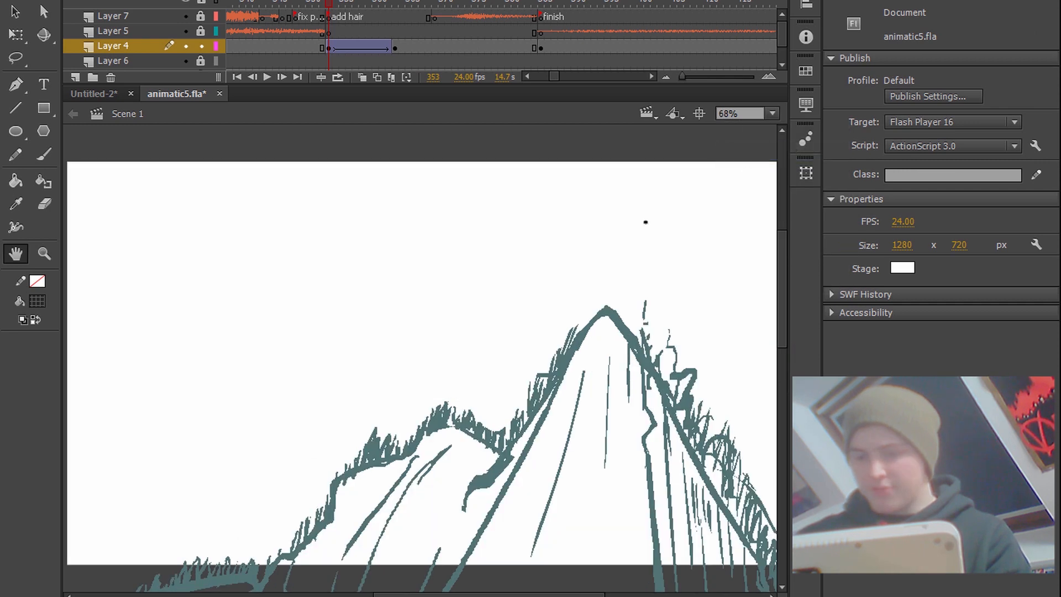
Play the mountain shot in the main timeline repeatedly from frame 353 without looping
key(Return)
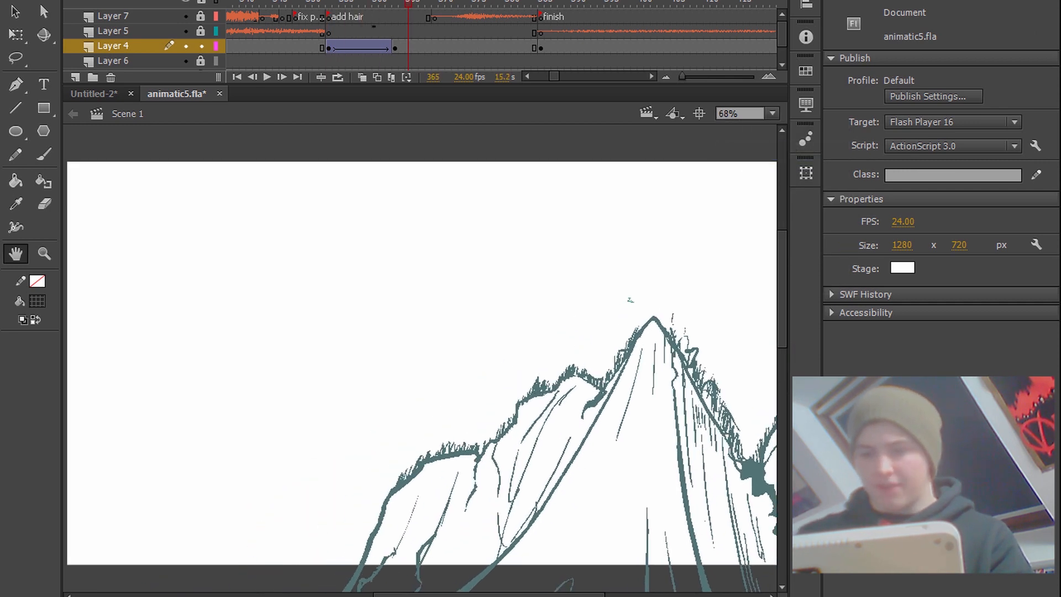
click(328, 3)
key(Return)
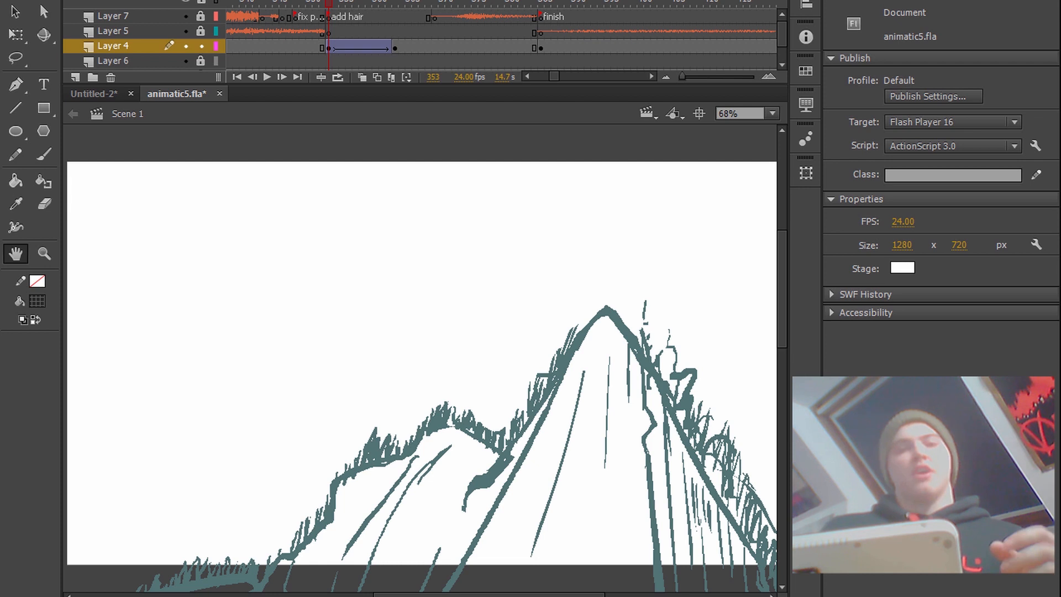
key(Return)
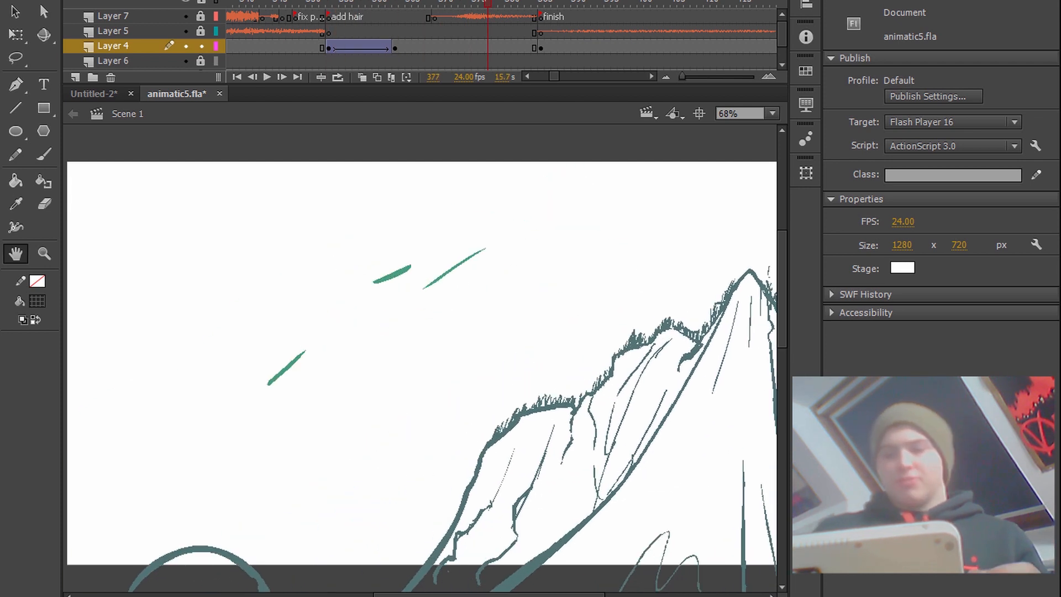
key(period)
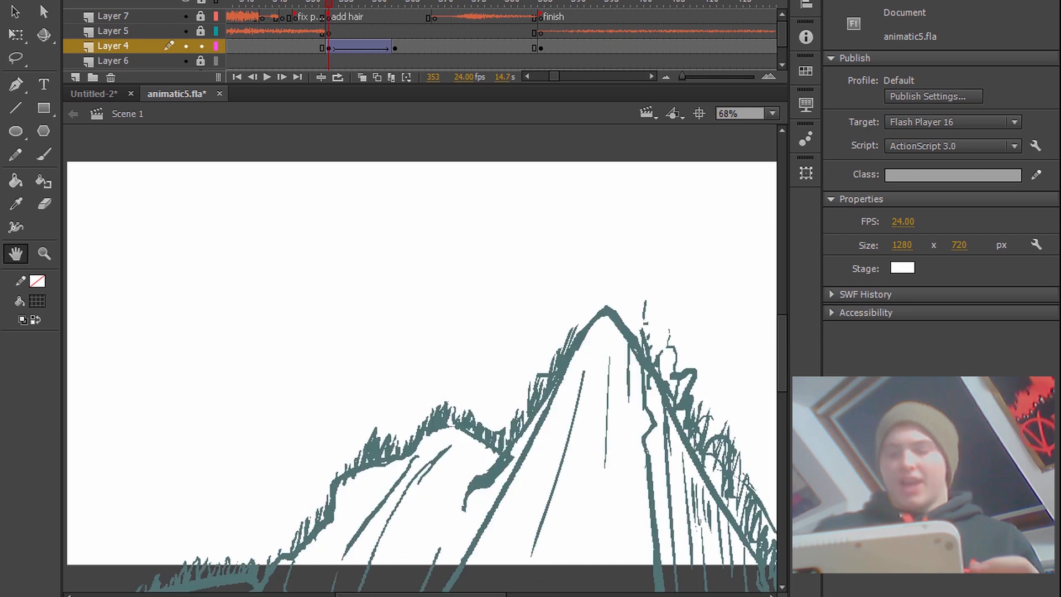
Turn looping on, play the mountain shot on repeat from frame 353, and turn looping off again
click(337, 77)
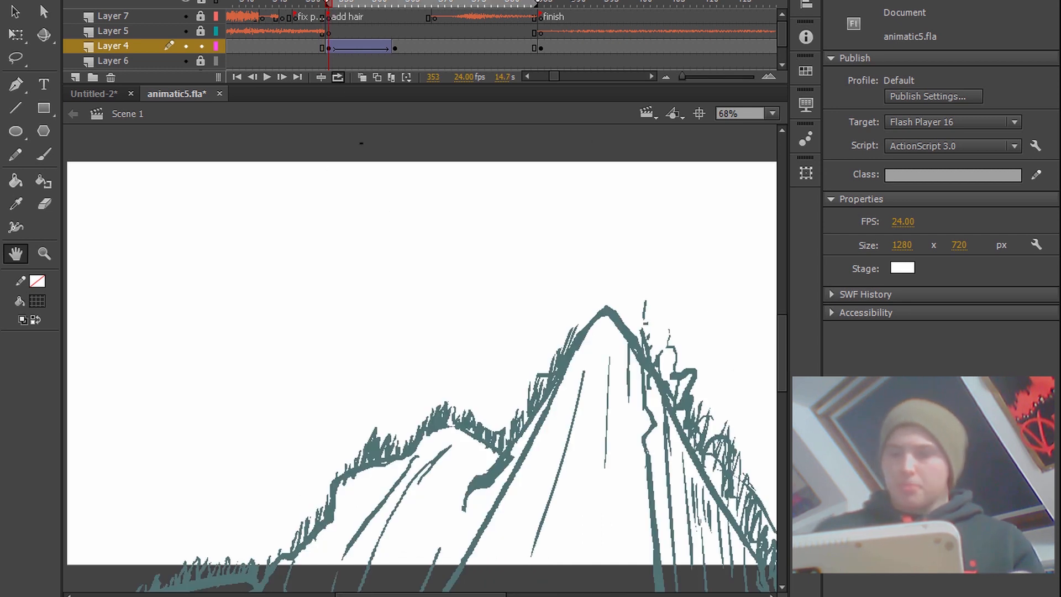
key(Return)
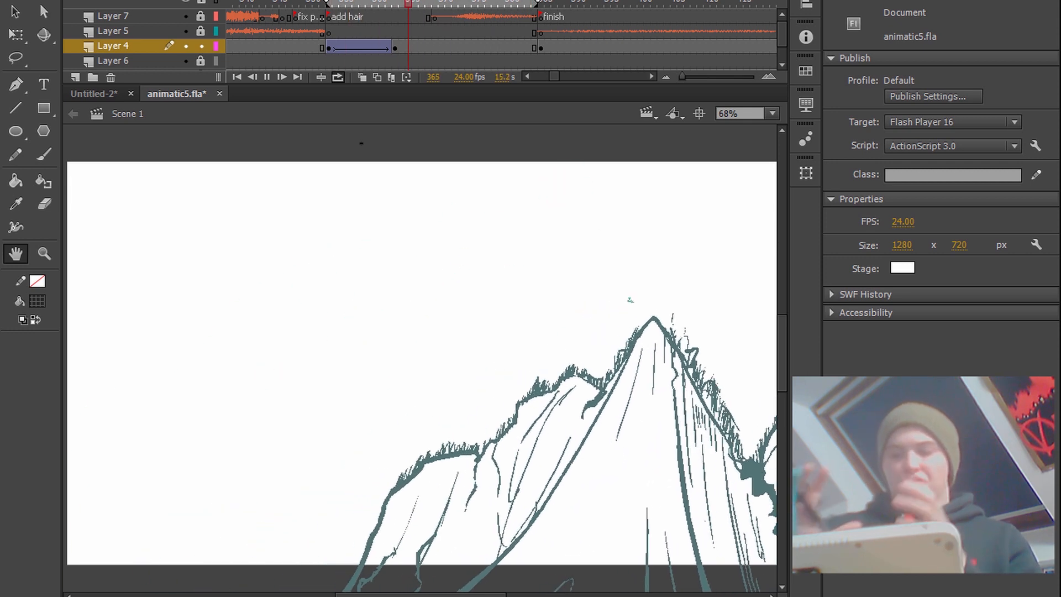
key(Return)
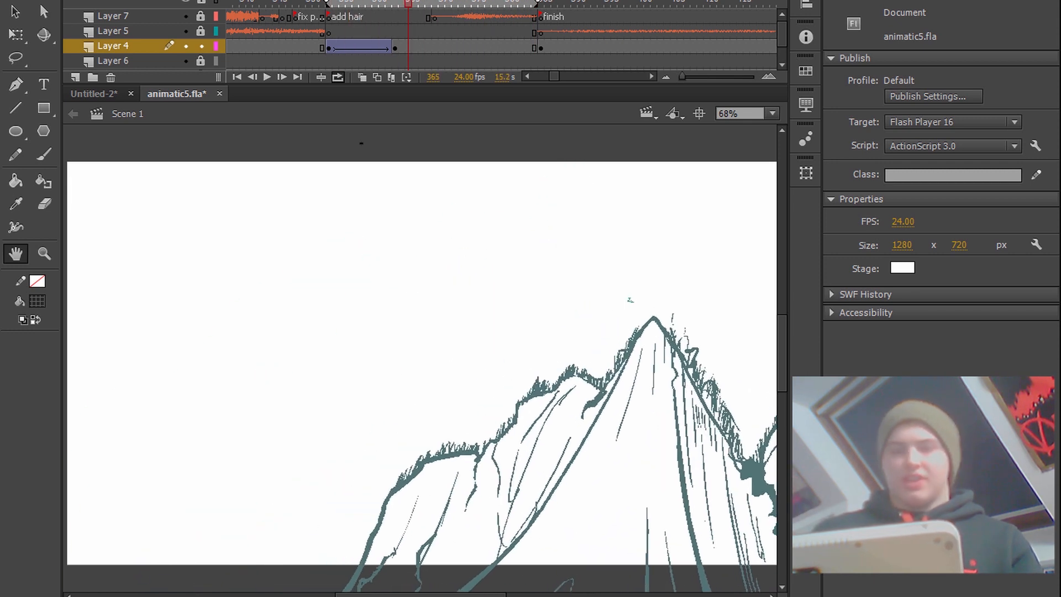
drag(408, 4, 328, 3)
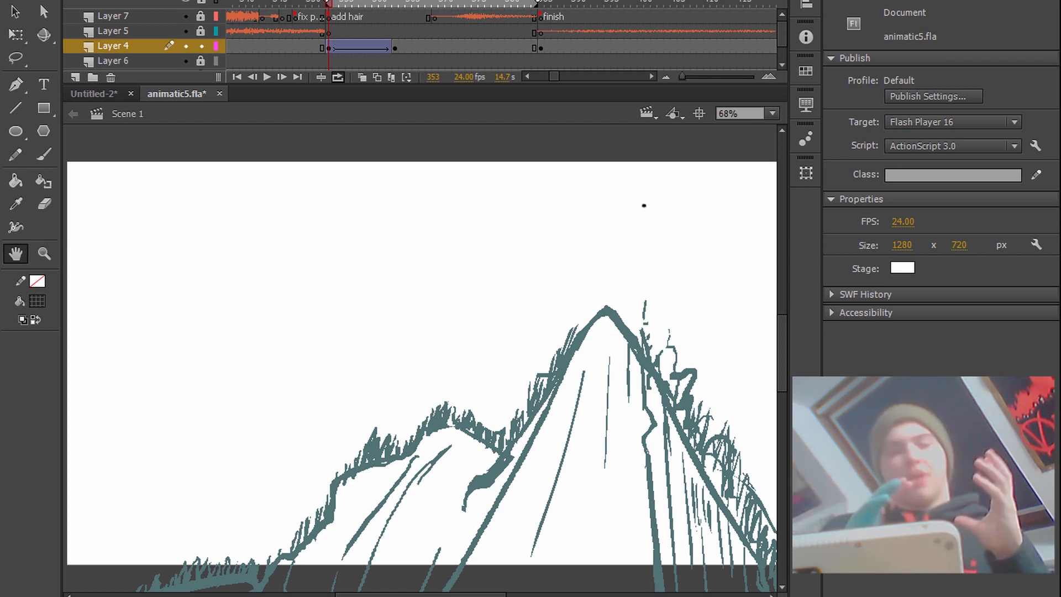
key(Return)
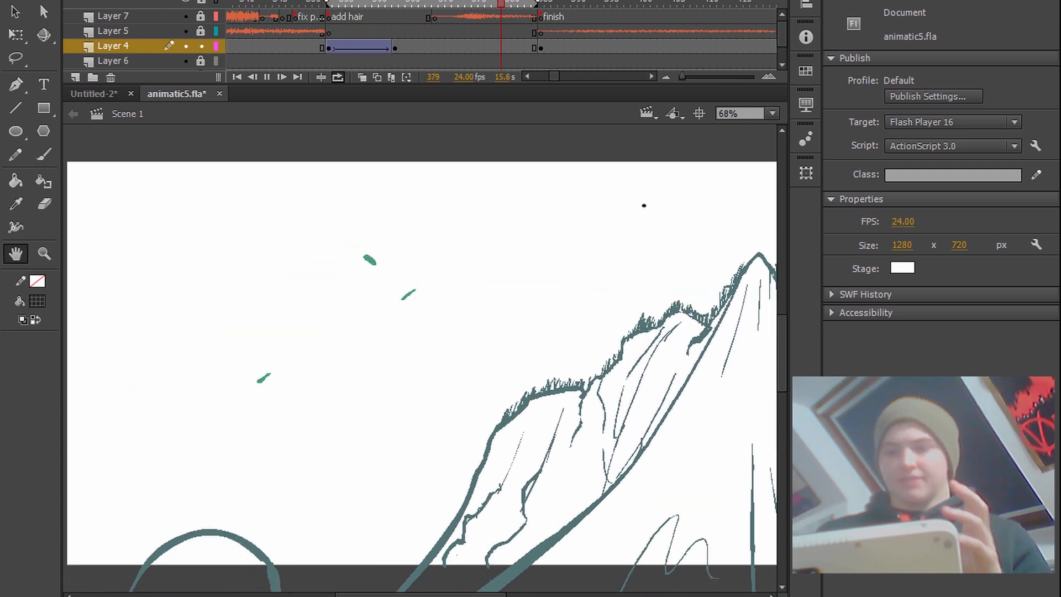
key(Return)
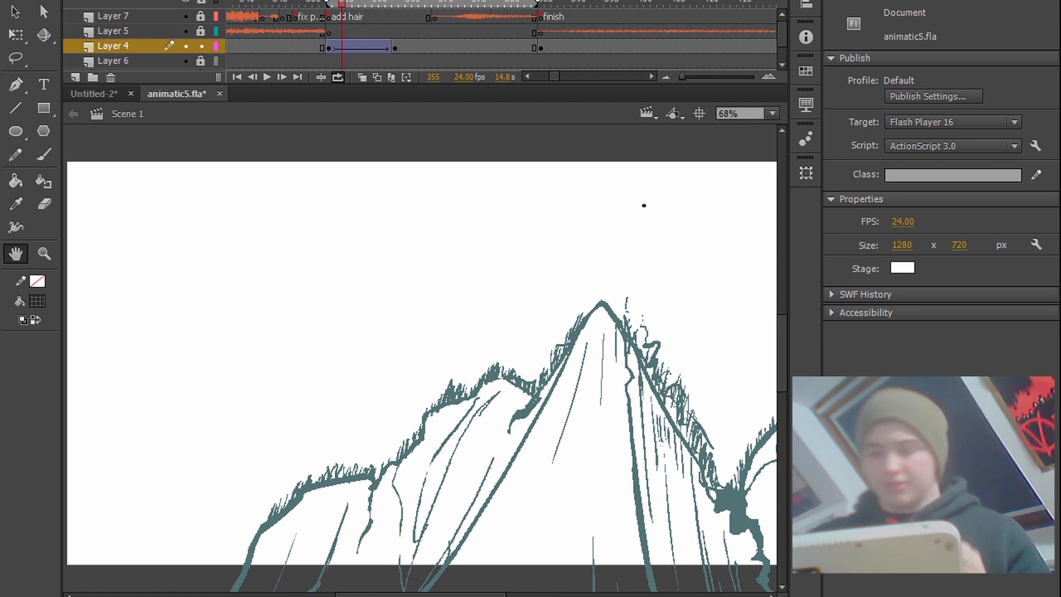
click(338, 78)
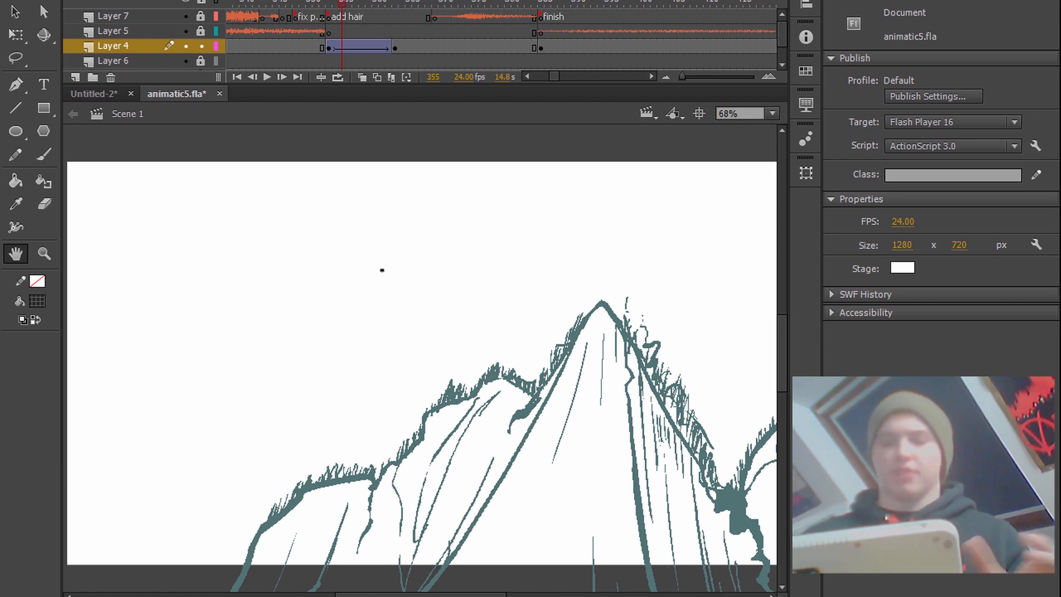
Switch to Surviving the fall.fla and replay the floating islands shot from frame 416 with the view zoomed out
scroll(381, 270, down, 1)
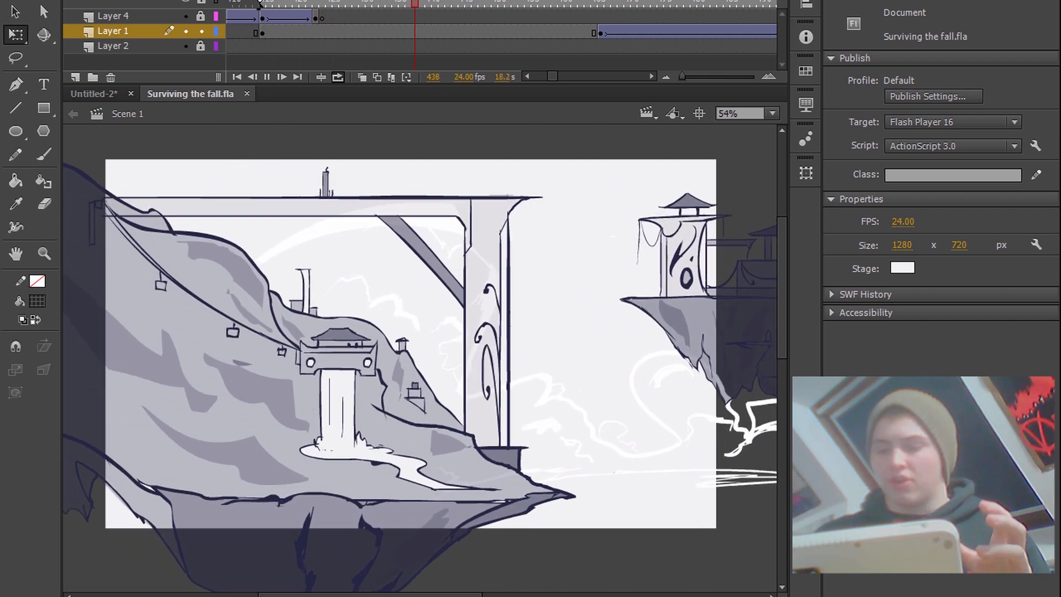
drag(421, 3, 269, 4)
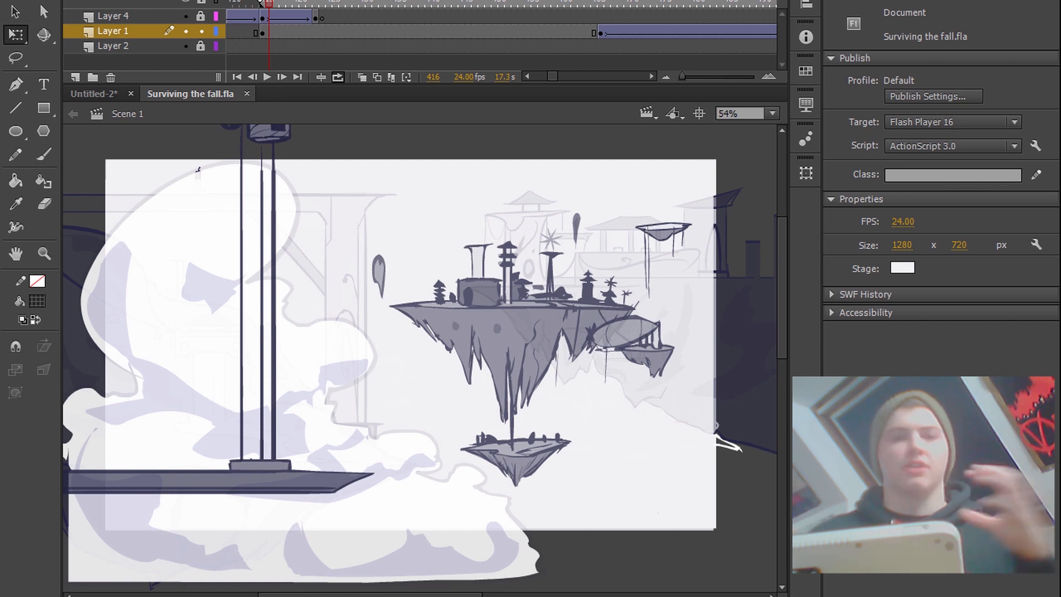
key(Return)
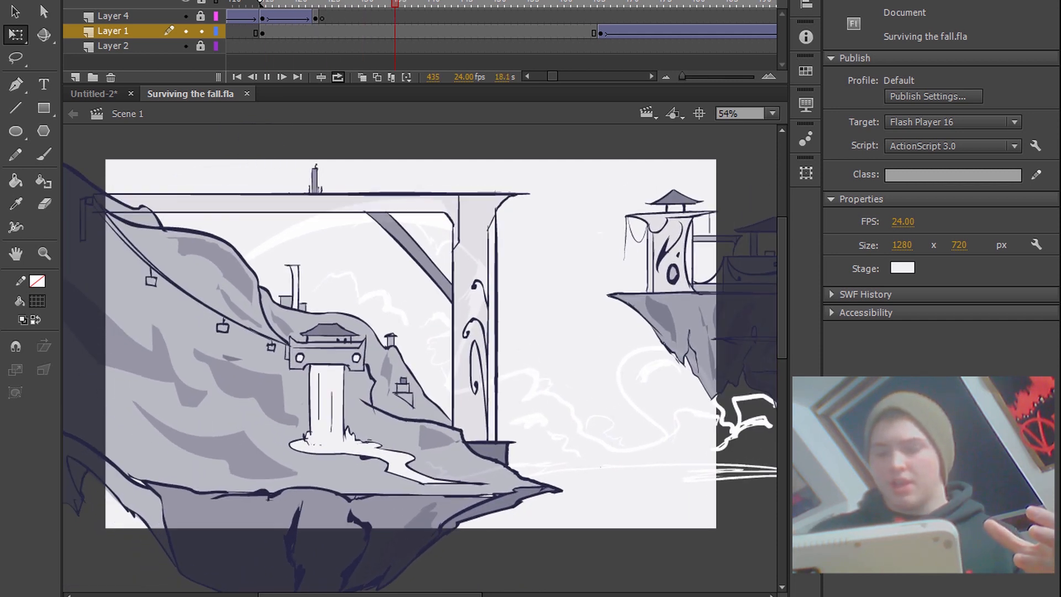
Enlarge the stage view to 68% and replay the floating islands shot through its camera move
click(773, 113)
click(762, 150)
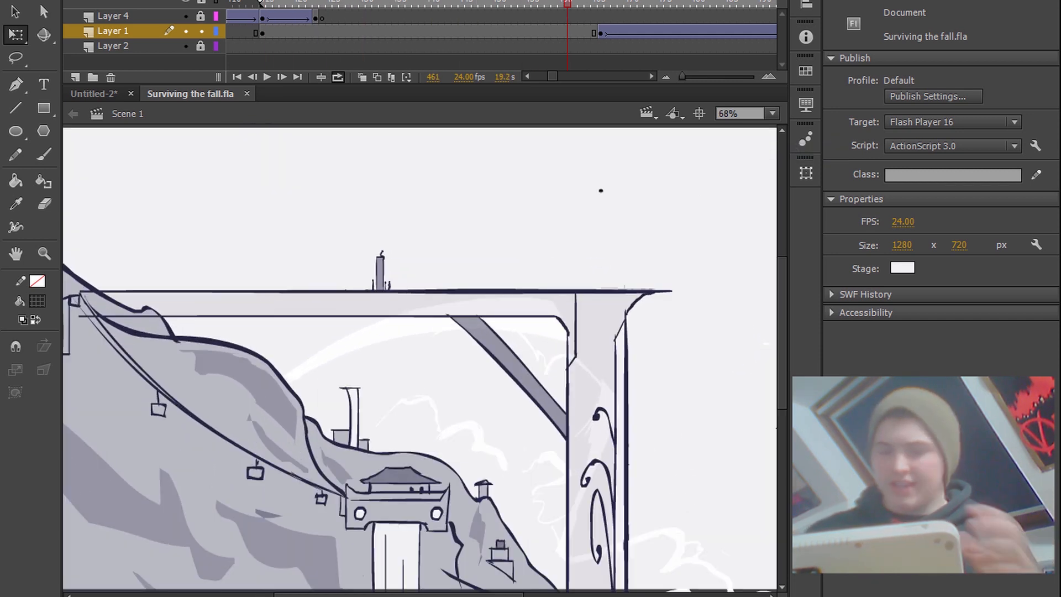
click(276, 3)
key(Return)
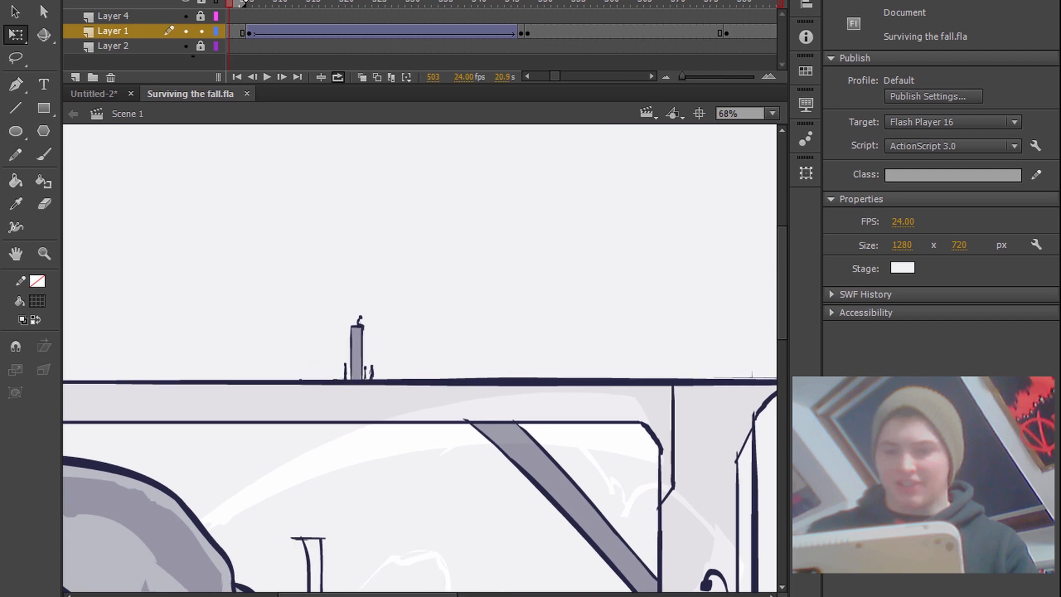
key(Return)
key(Return)
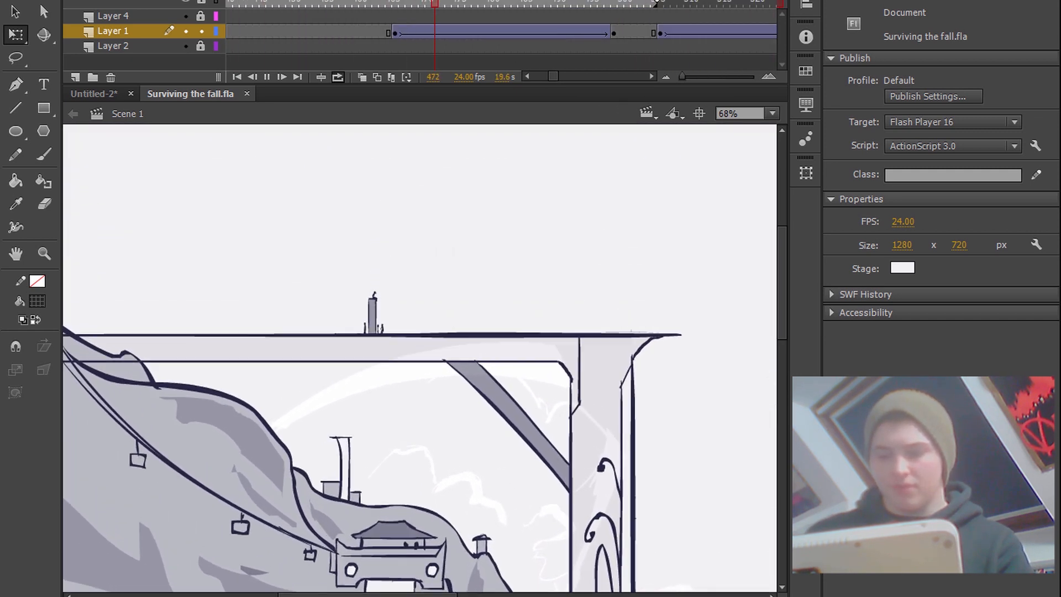
Replay the camera move on the tower atop the arch several times, starting from around frame 460
key(Return)
key(Return)
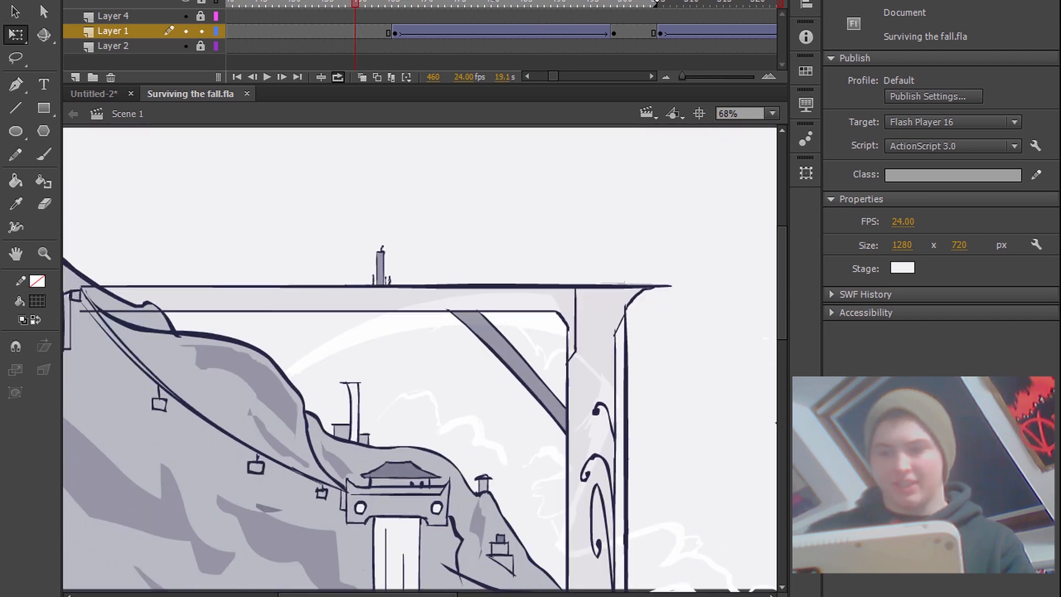
key(Return)
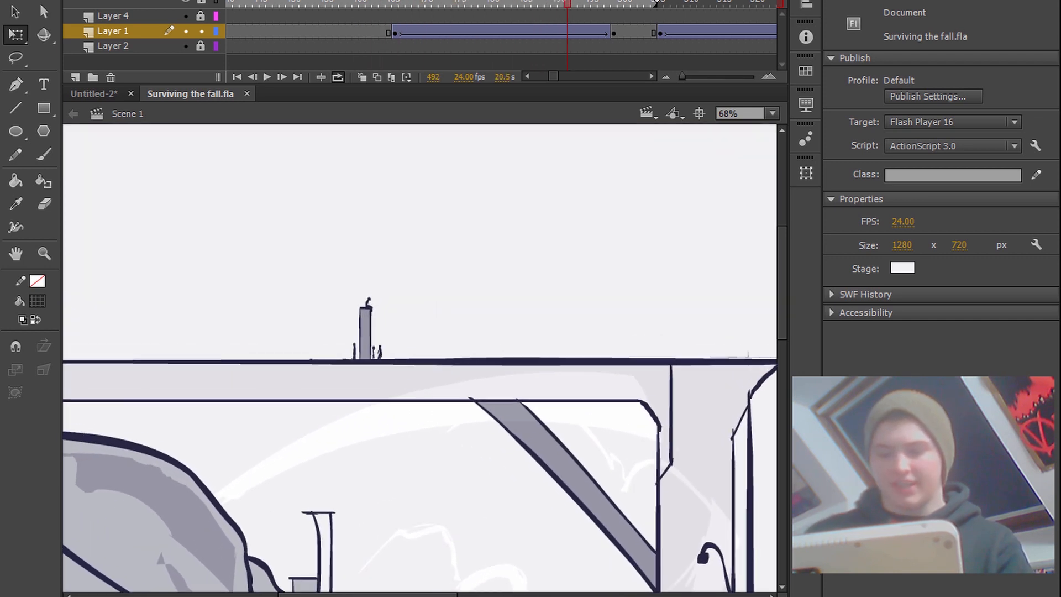
click(375, 4)
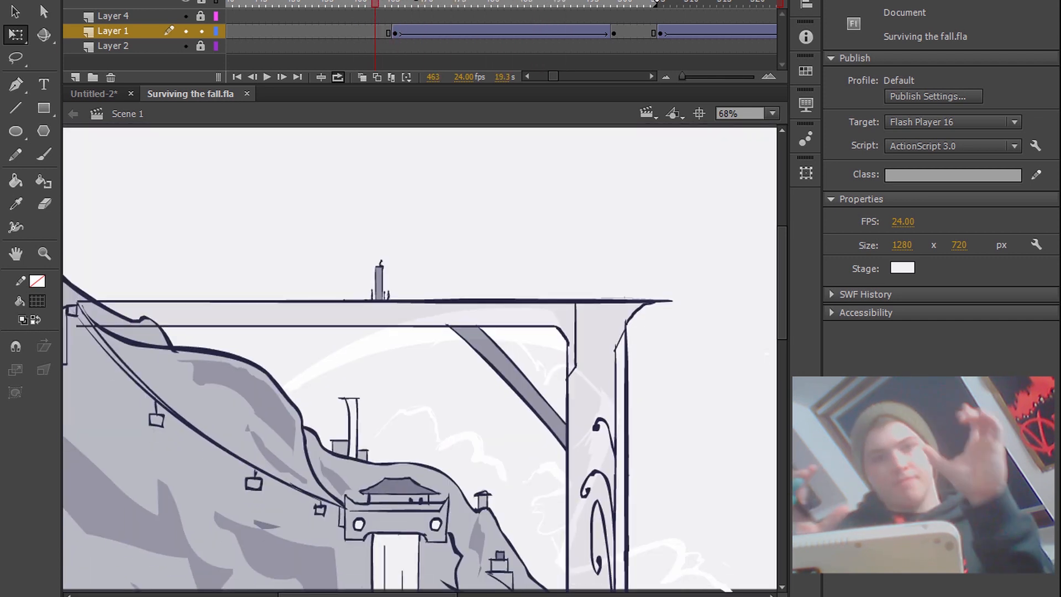
key(Return)
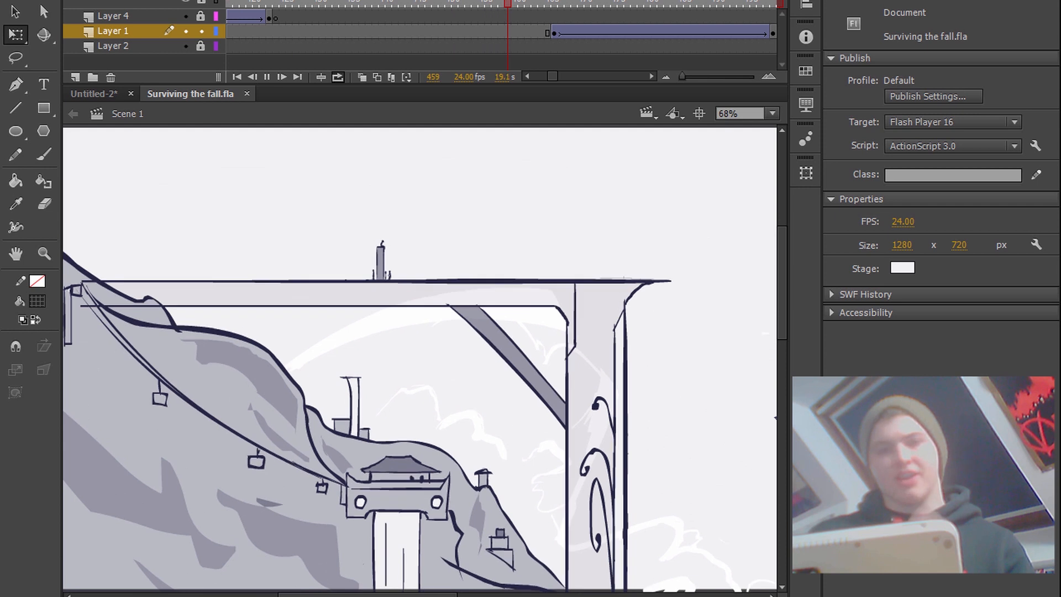
key(Return)
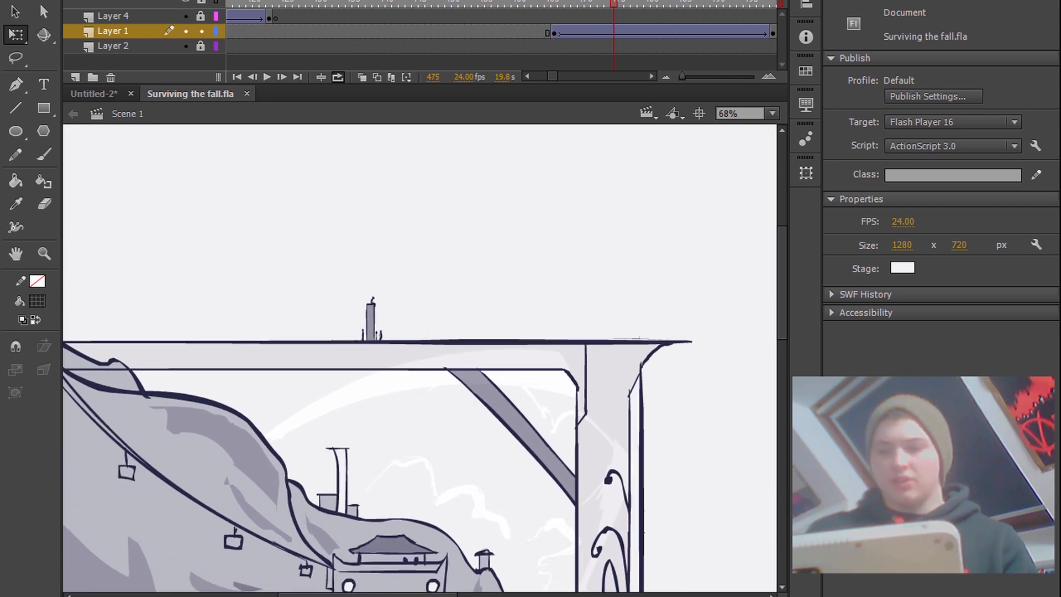
Open the establish6 symbol from the floating islands shot and zoom out to 35% to examine its motion guide path
drag(613, 3, 462, 3)
double_click(437, 269)
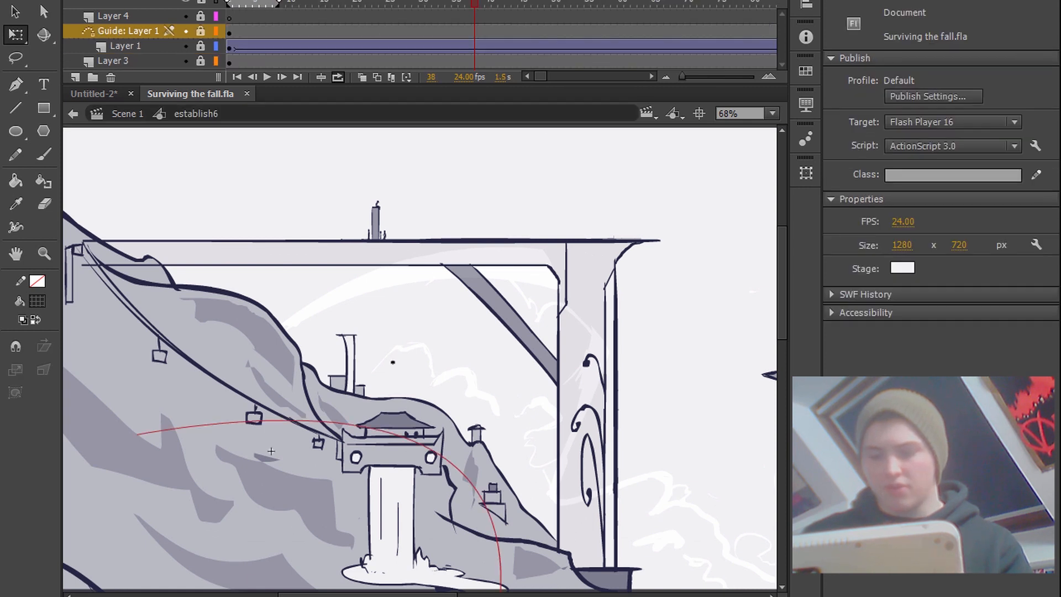
key(ctrl+minus)
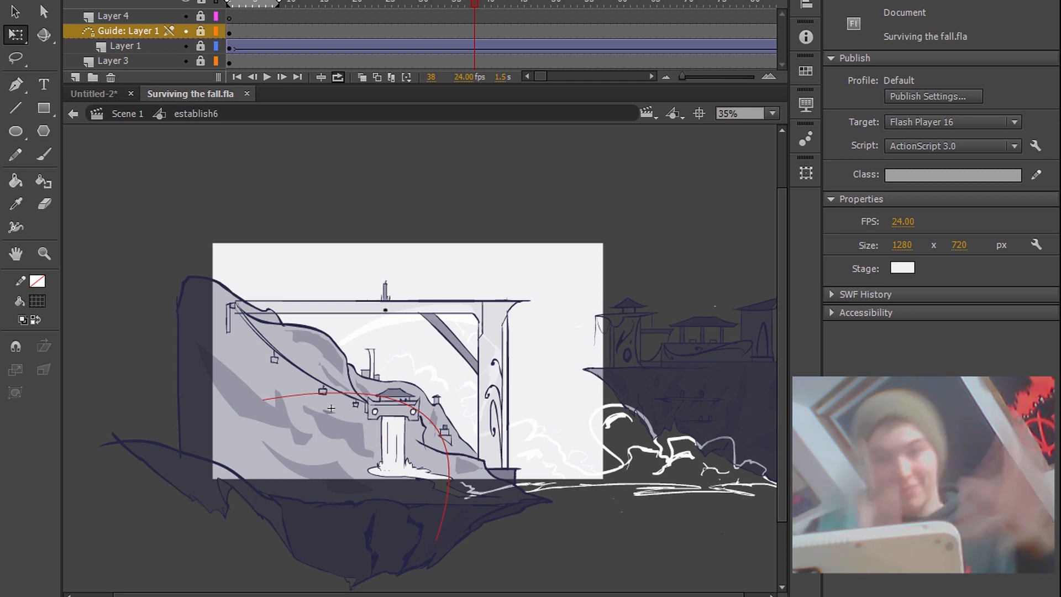
Scrub the deer shot in ew storyboards.fla to frame 1052 and examine Layer 7's custom ease curve
key(shift+comma)
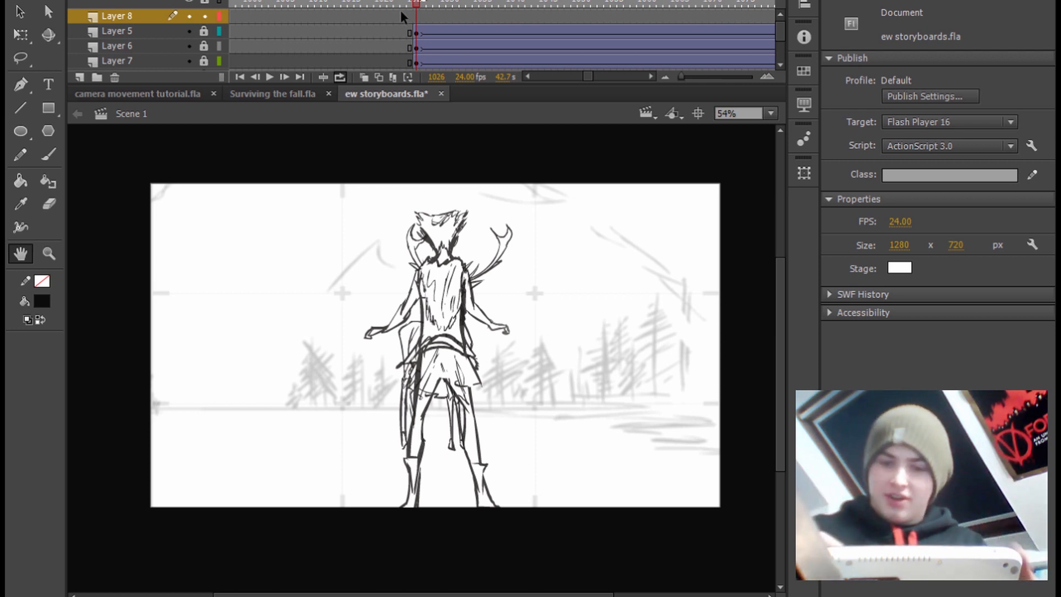
mouse_move(420, 3)
mouse_down()
mouse_move(477, 8)
mouse_move(442, 34)
mouse_move(452, 3)
mouse_move(661, 12)
mouse_move(658, 21)
mouse_move(440, 34)
mouse_move(565, 18)
mouse_move(645, 38)
mouse_move(586, 61)
mouse_up()
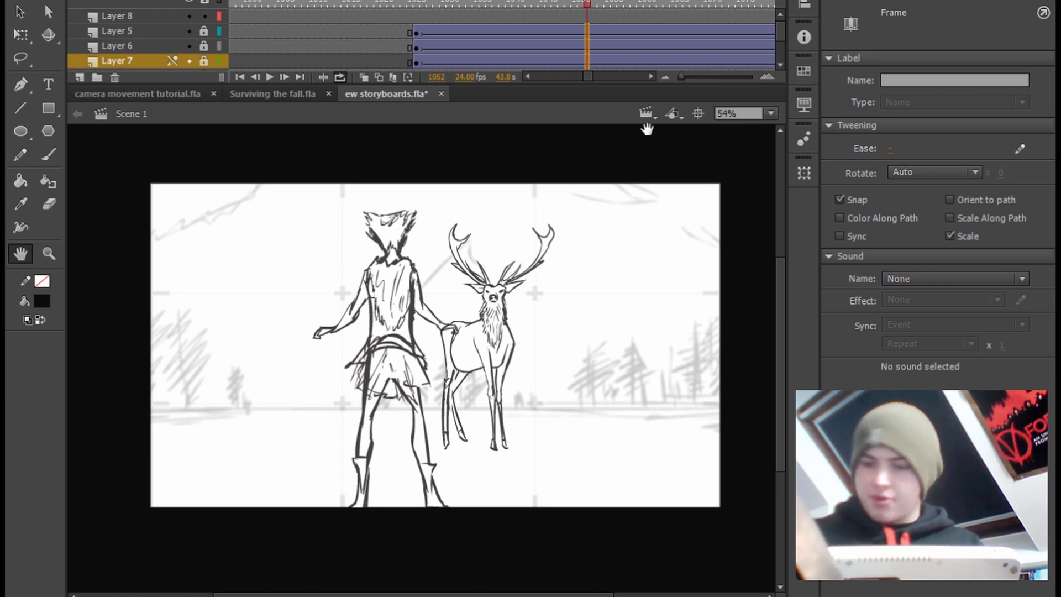
click(1019, 149)
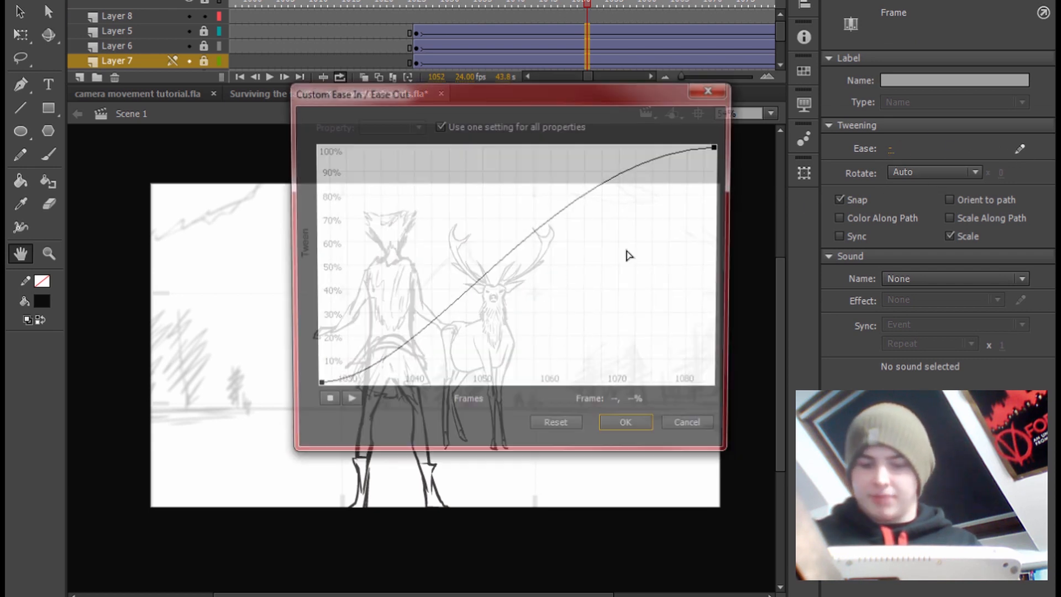
click(712, 90)
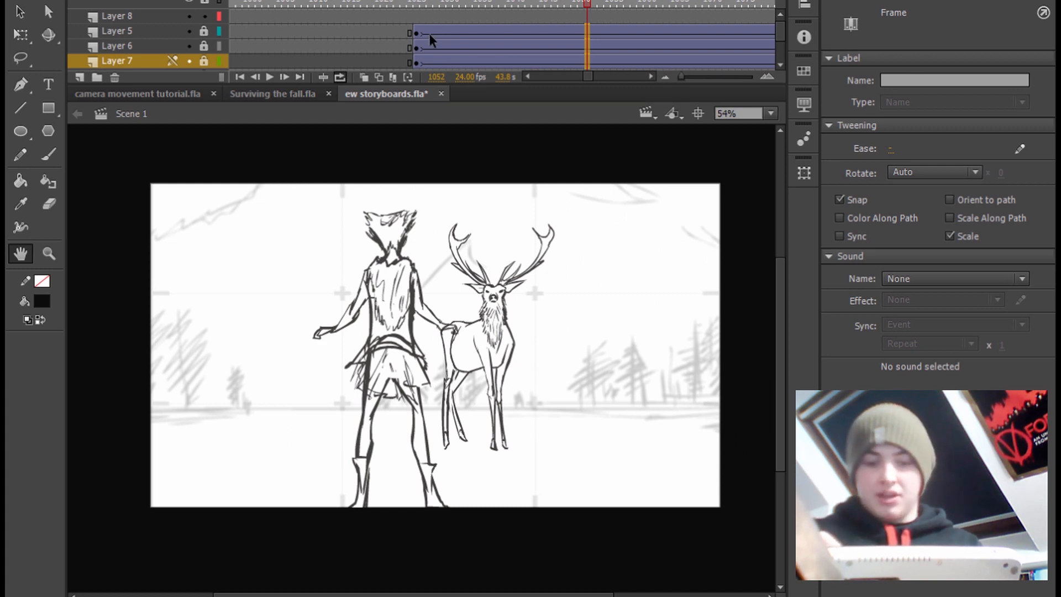
Scrub back and forth through the tweens on Layers 5 to 7 in the deer shot, ending at frame 1026
drag(419, 32, 774, 61)
click(580, 3)
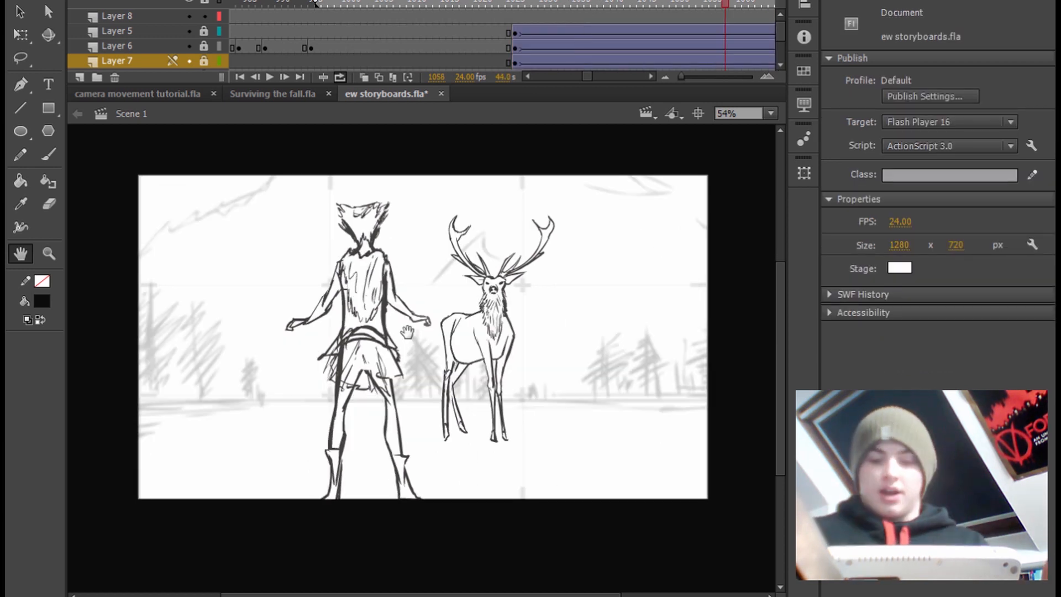
scroll(408, 334, up, 1)
drag(325, 271, 325, 287)
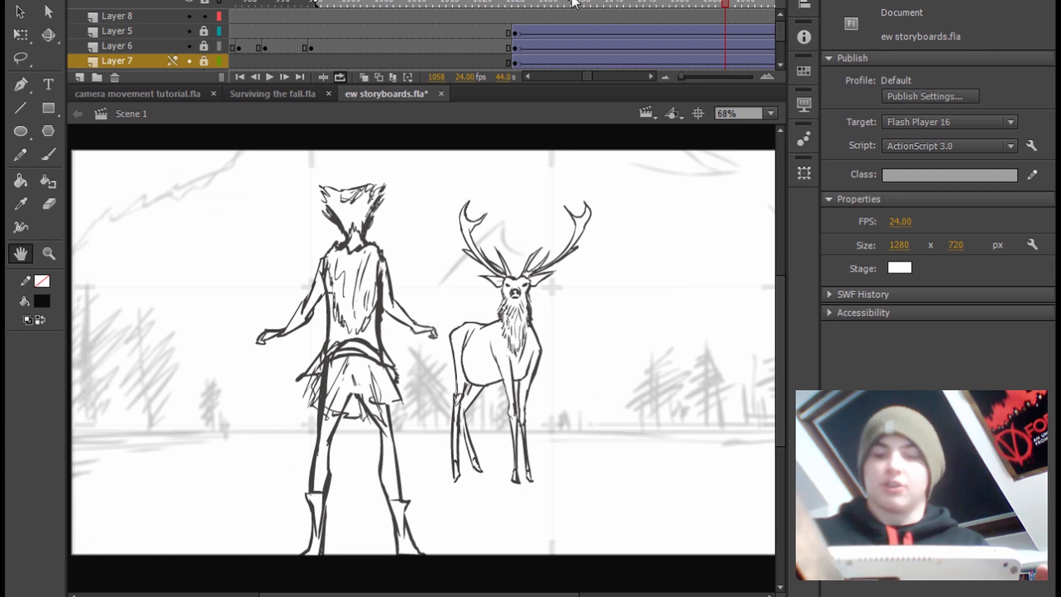
click(650, 76)
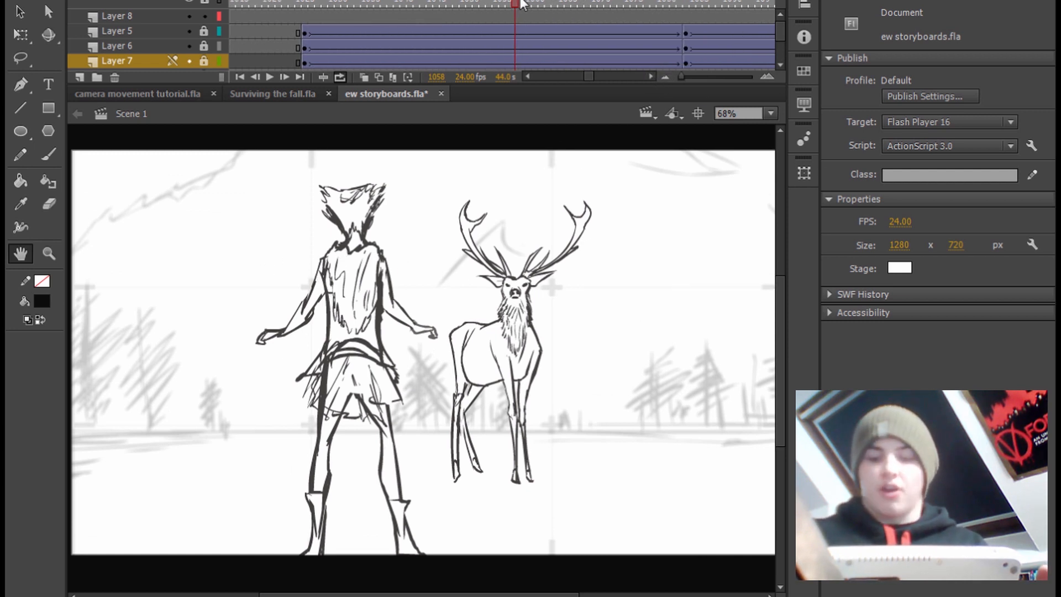
click(619, 5)
mouse_move(639, 10)
mouse_down()
mouse_move(370, 62)
mouse_move(629, 21)
mouse_move(691, 44)
mouse_move(684, 35)
mouse_move(562, 68)
mouse_move(416, 124)
mouse_up()
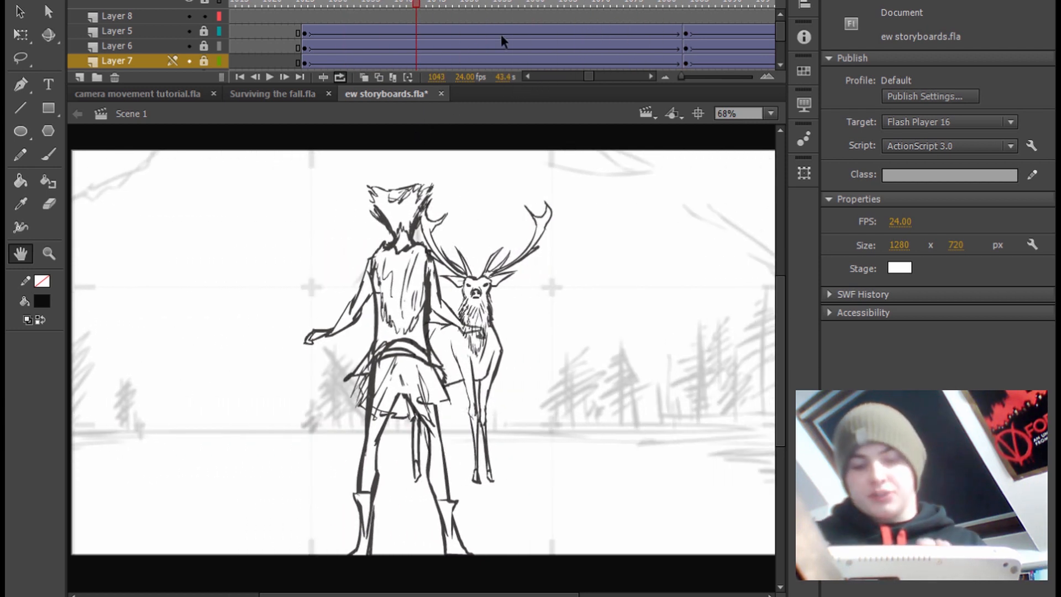
mouse_move(410, 8)
mouse_down()
mouse_move(627, 31)
mouse_move(401, 68)
mouse_move(664, 40)
mouse_move(685, 42)
mouse_move(592, 55)
mouse_move(746, 47)
mouse_move(568, 80)
mouse_up()
drag(309, 68, 304, 64)
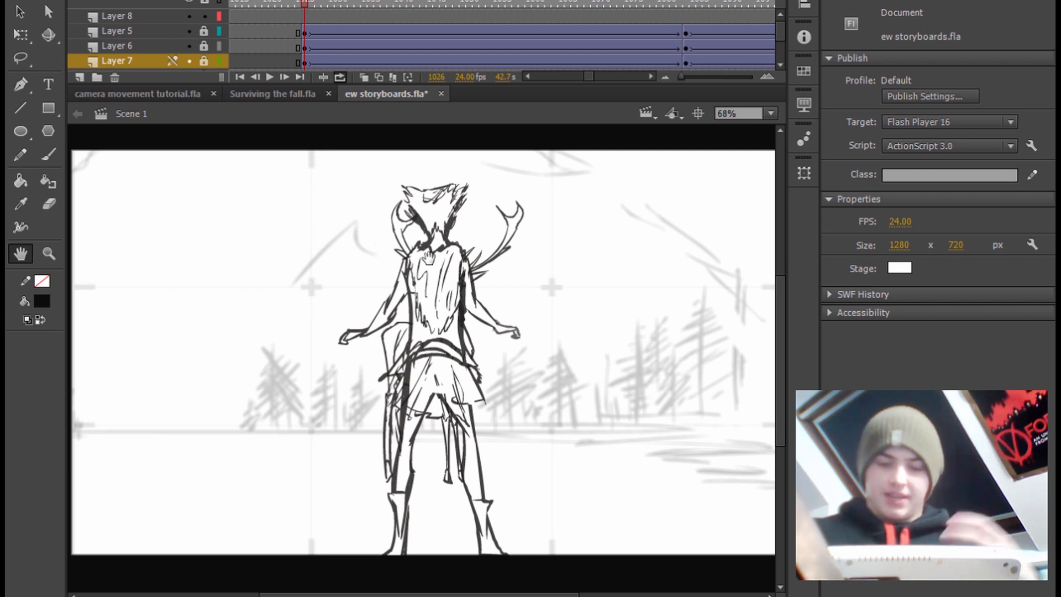
Toggle Layer 3's guide marks off and on to compare them, and show the grid on Layer 2
scroll(429, 258, down, 1)
drag(503, 278, 499, 291)
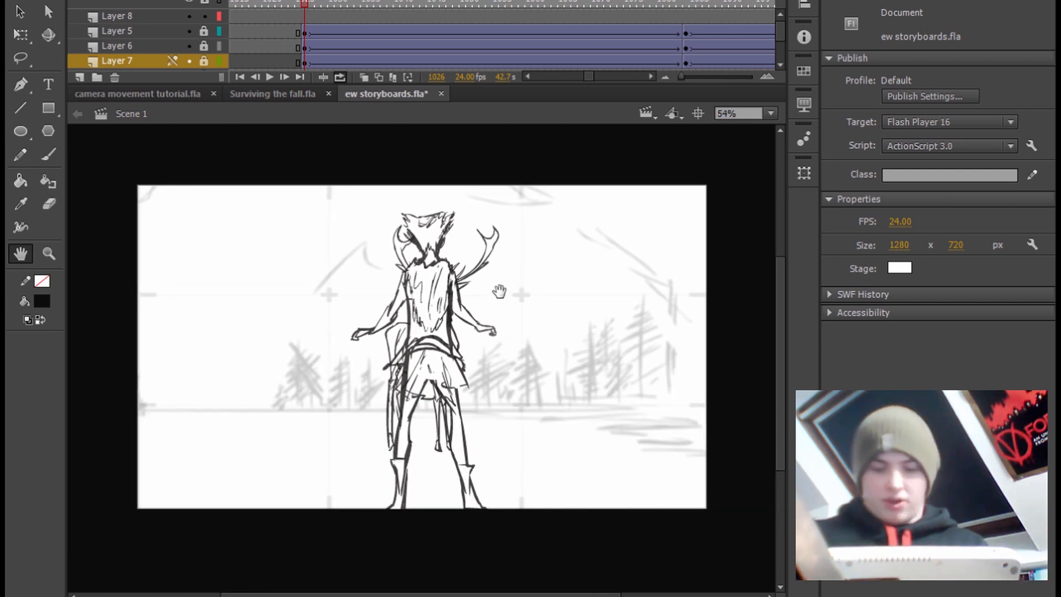
scroll(332, 61, down, 2)
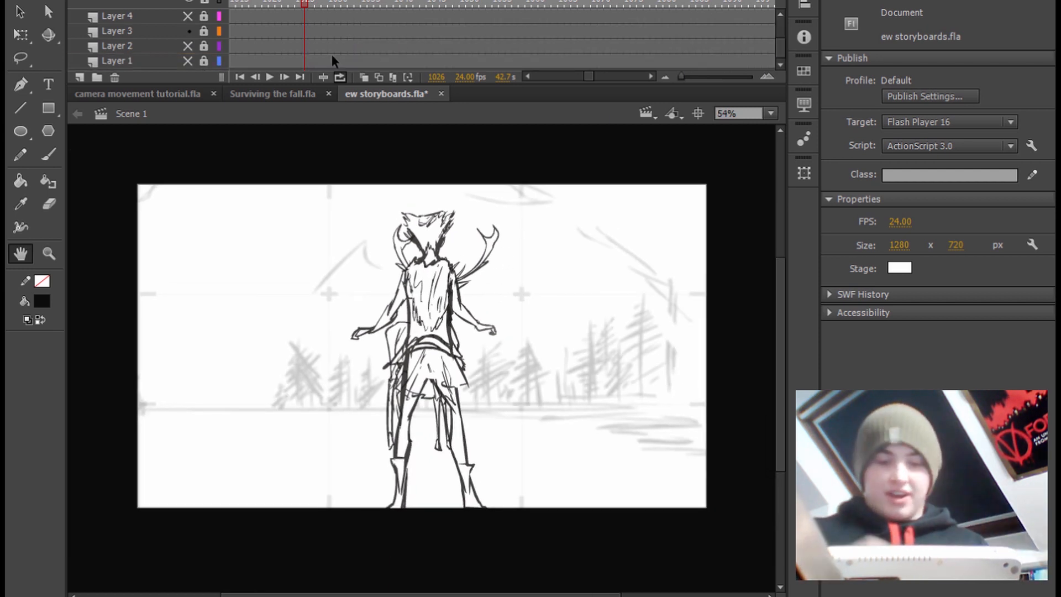
click(190, 30)
click(187, 31)
click(190, 30)
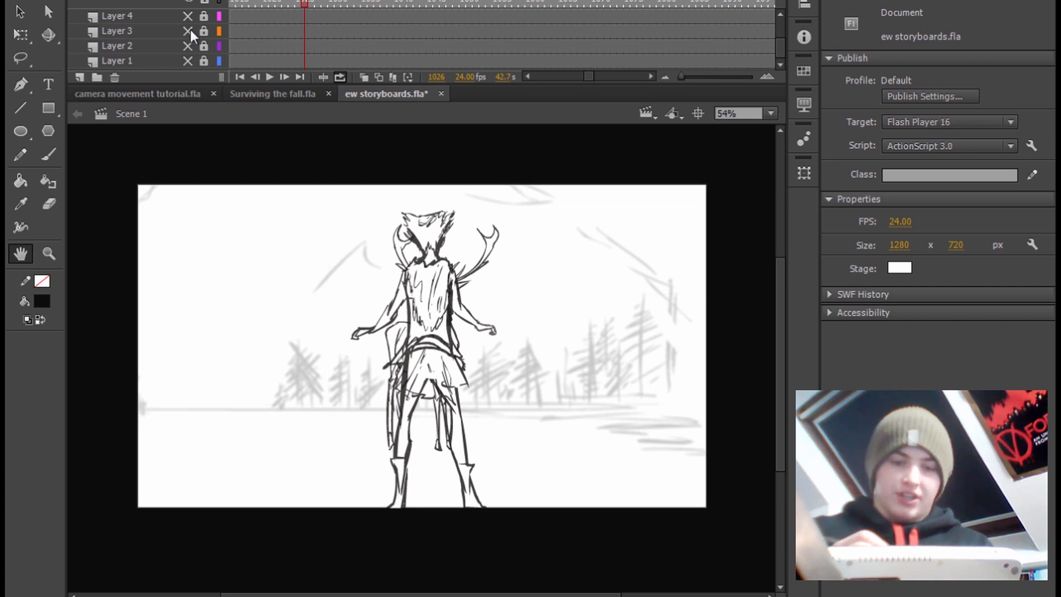
click(189, 31)
click(188, 46)
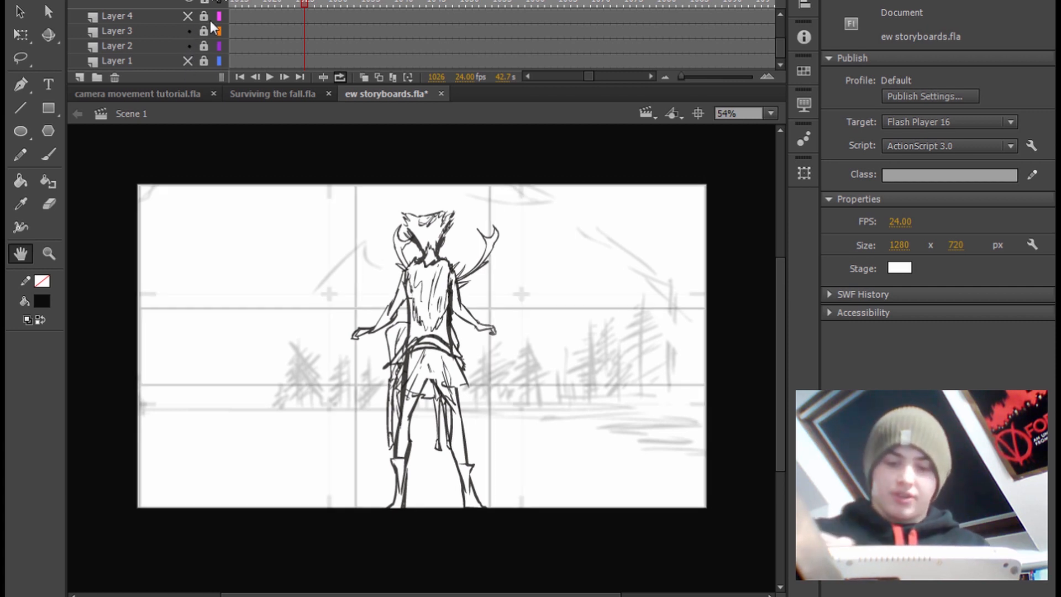
Hide Layer 2's grid again and briefly show Layers 1 and 4 to view the reference behind the drawing
click(188, 61)
click(188, 61)
click(188, 46)
click(189, 16)
click(188, 16)
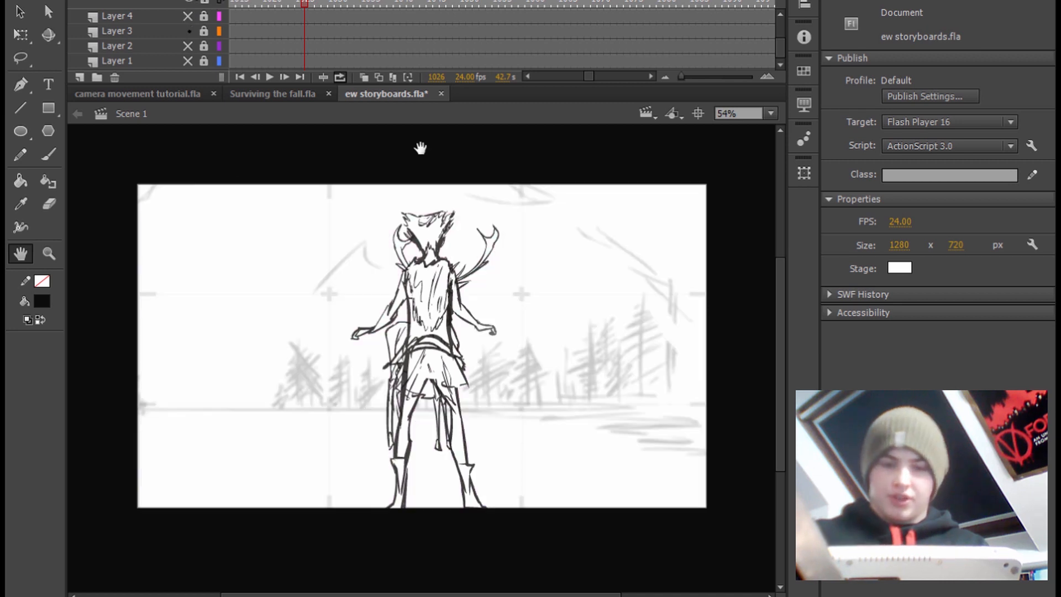
click(189, 16)
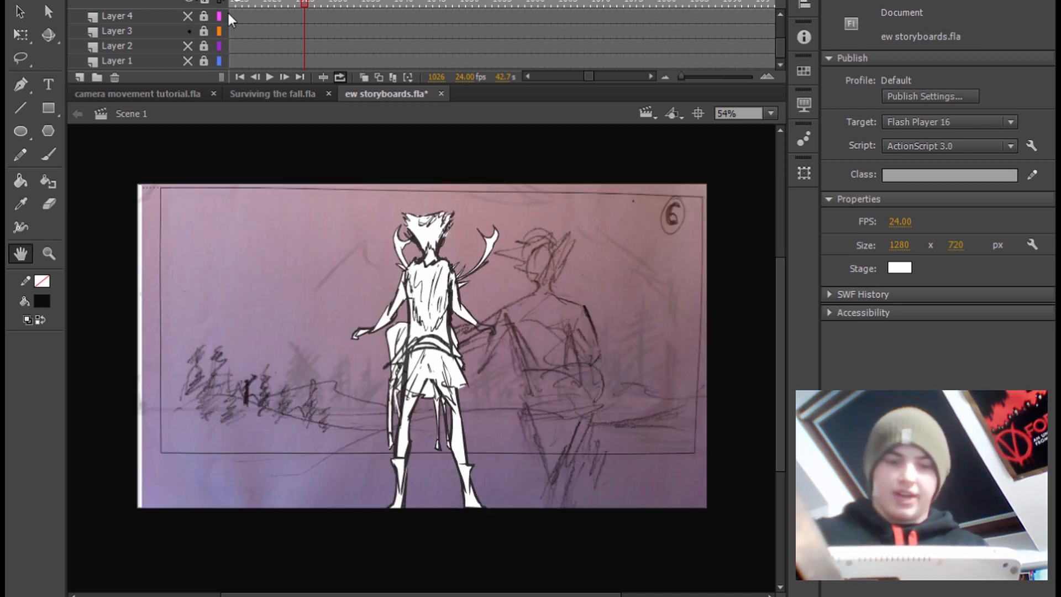
scroll(535, 71, up, 3)
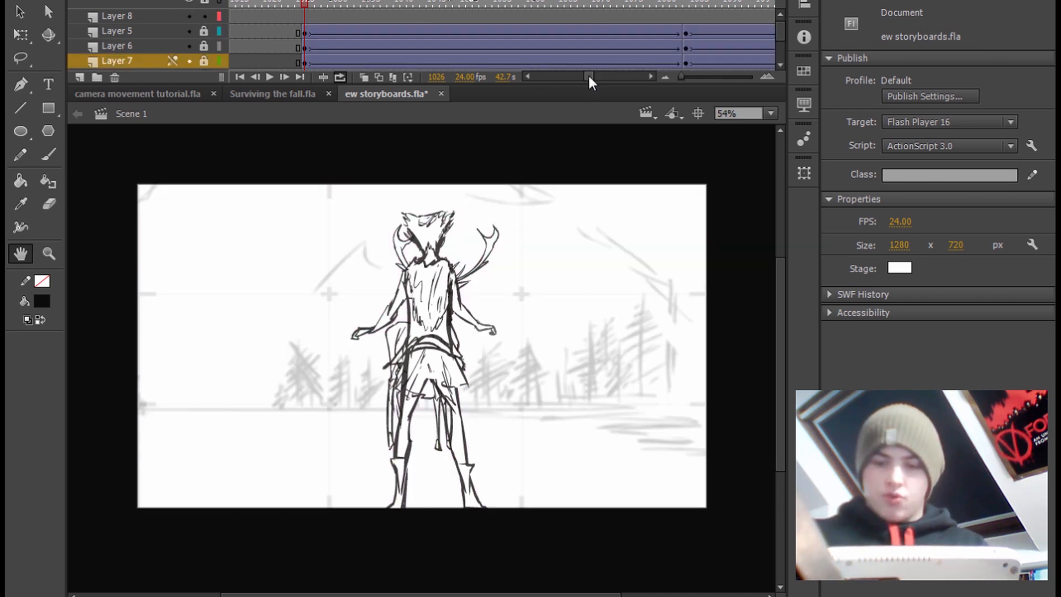
Select the black border shape on Layer 8 at frame 1029 with Free Transform, and deselect it
drag(588, 74, 583, 75)
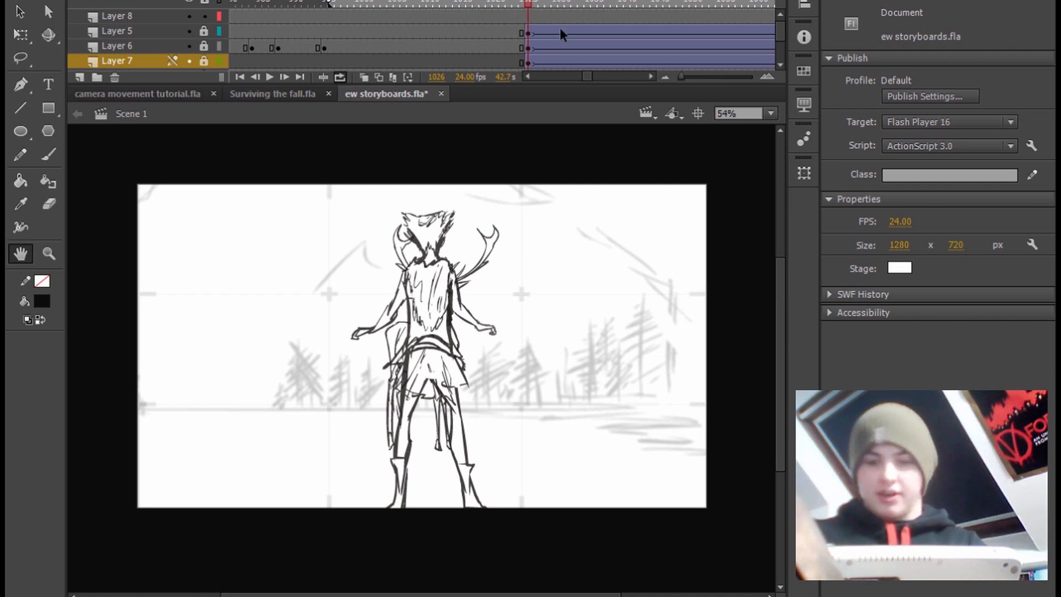
click(547, 16)
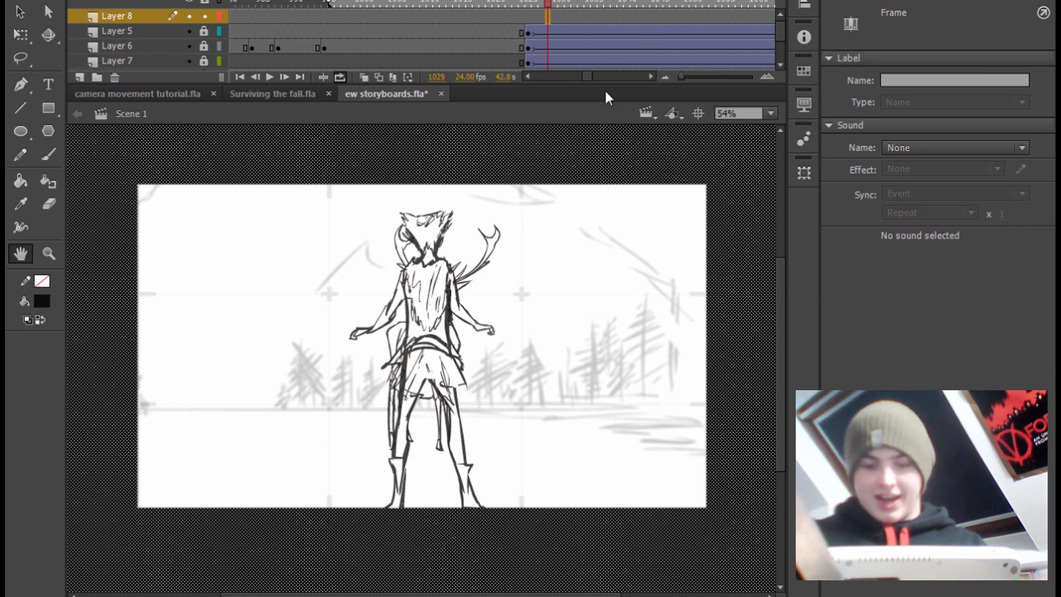
key(q)
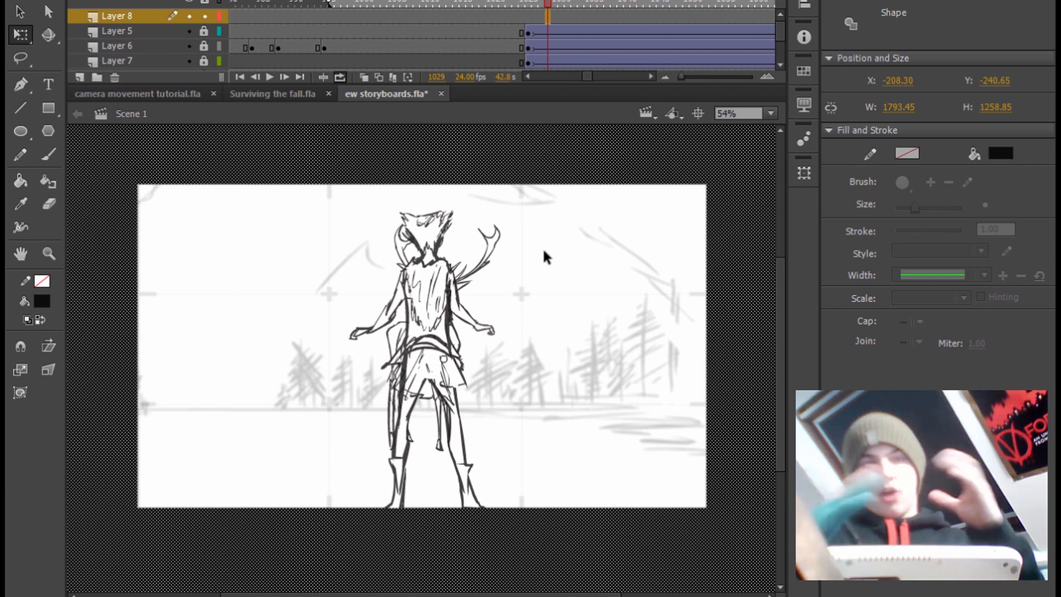
click(627, 152)
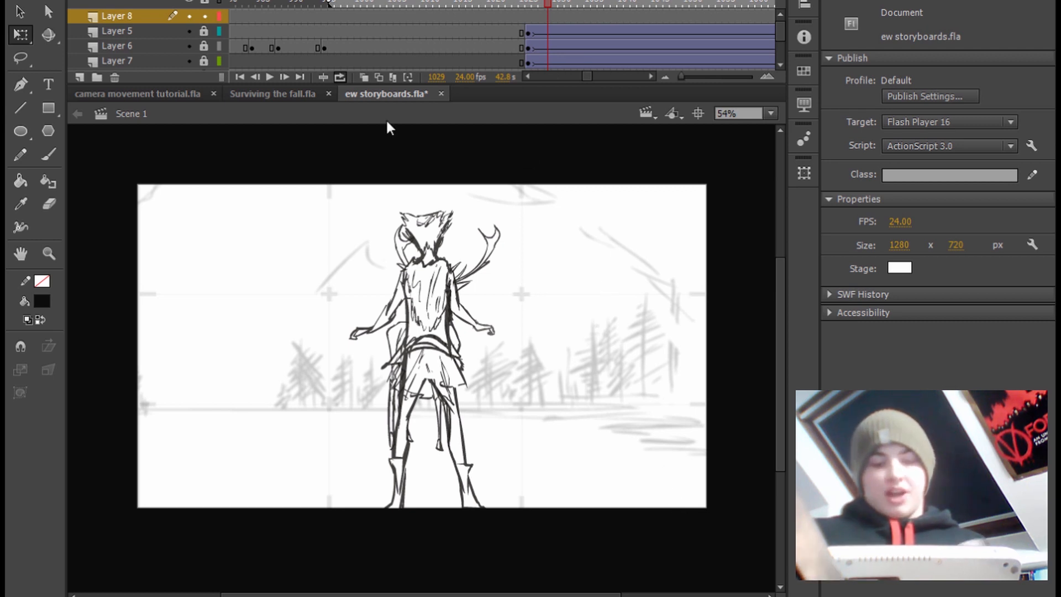
Step back to frame 1026 and scrub the deer shot forward to frame 1044 for a closer view
key(comma)
key(comma)
key(comma)
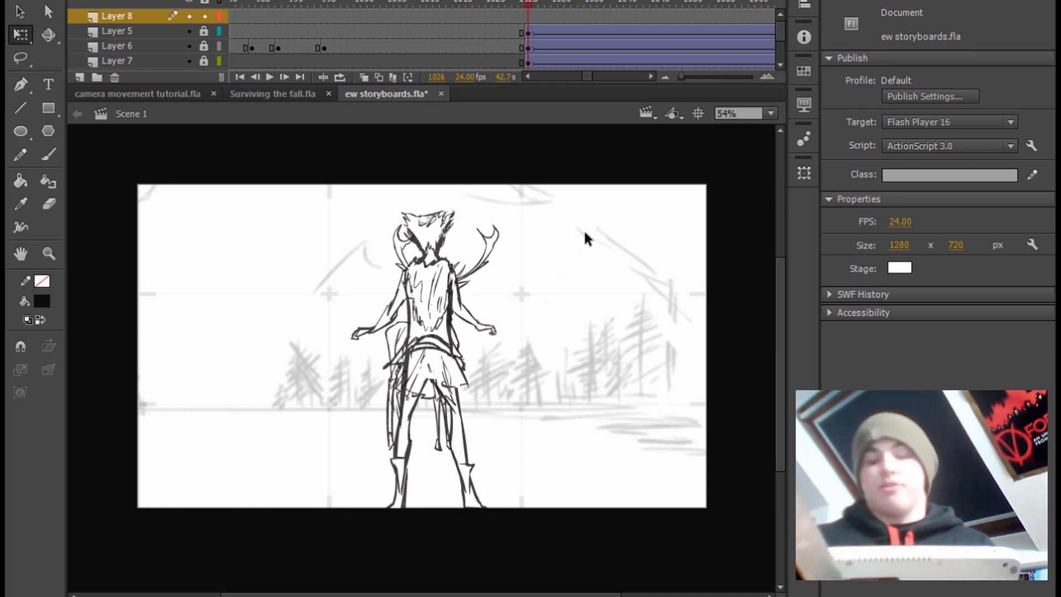
key(h)
drag(575, 239, 573, 235)
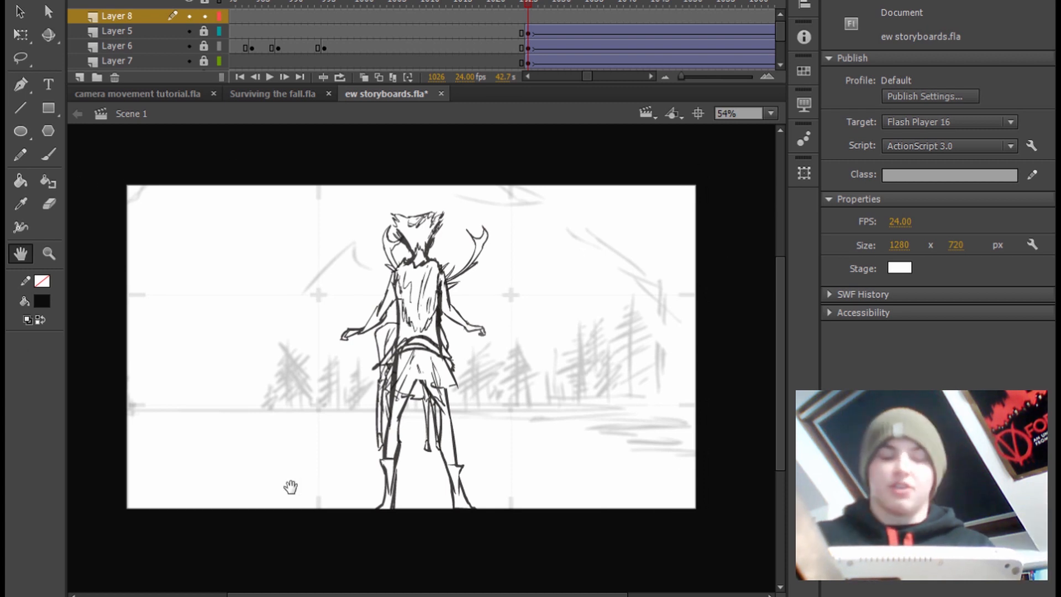
drag(529, 4, 645, 36)
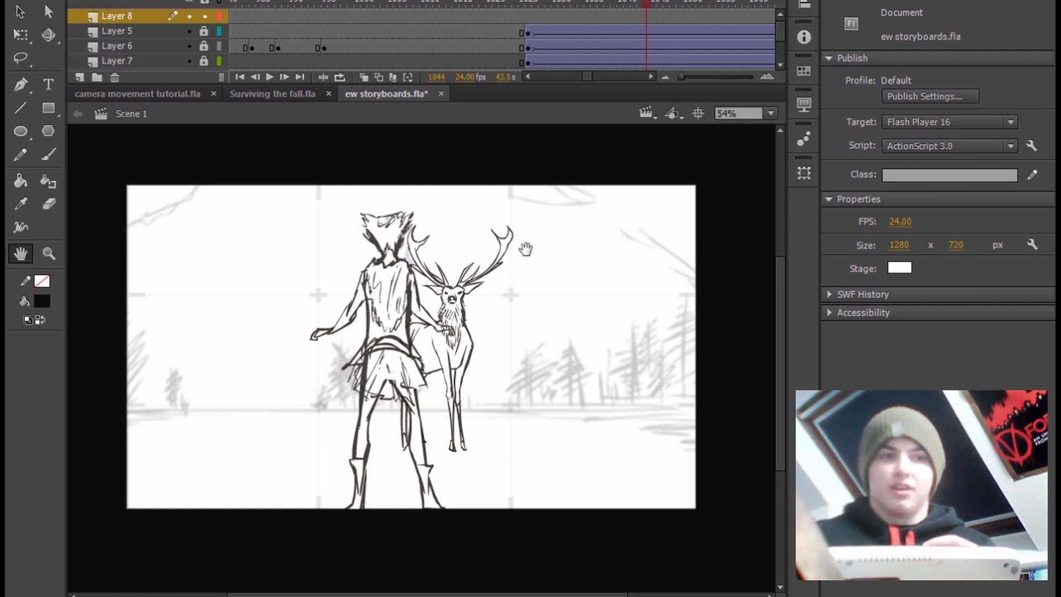
drag(519, 182, 520, 174)
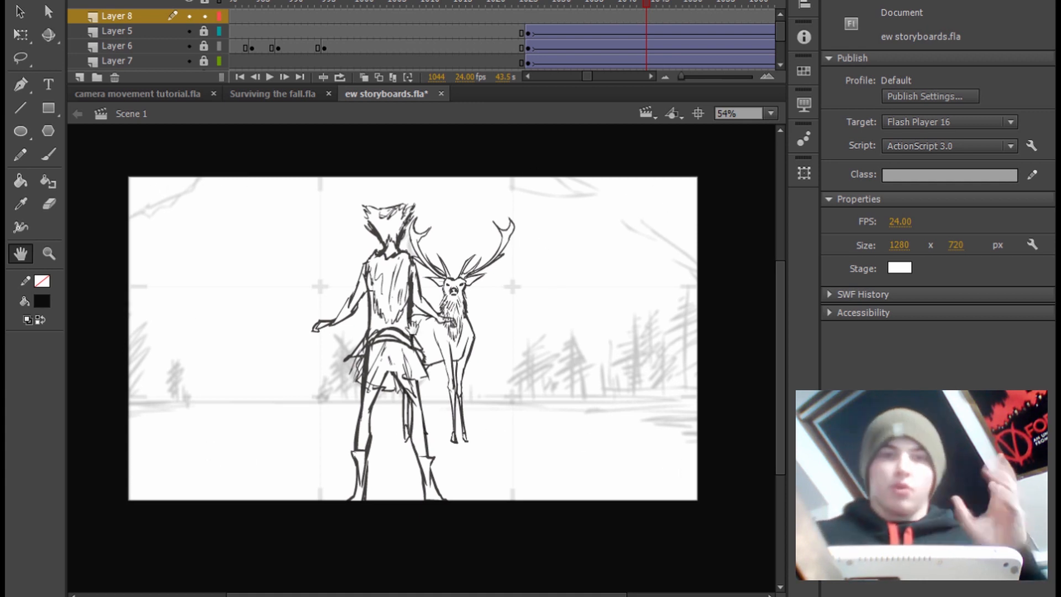
scroll(413, 331, up, 1)
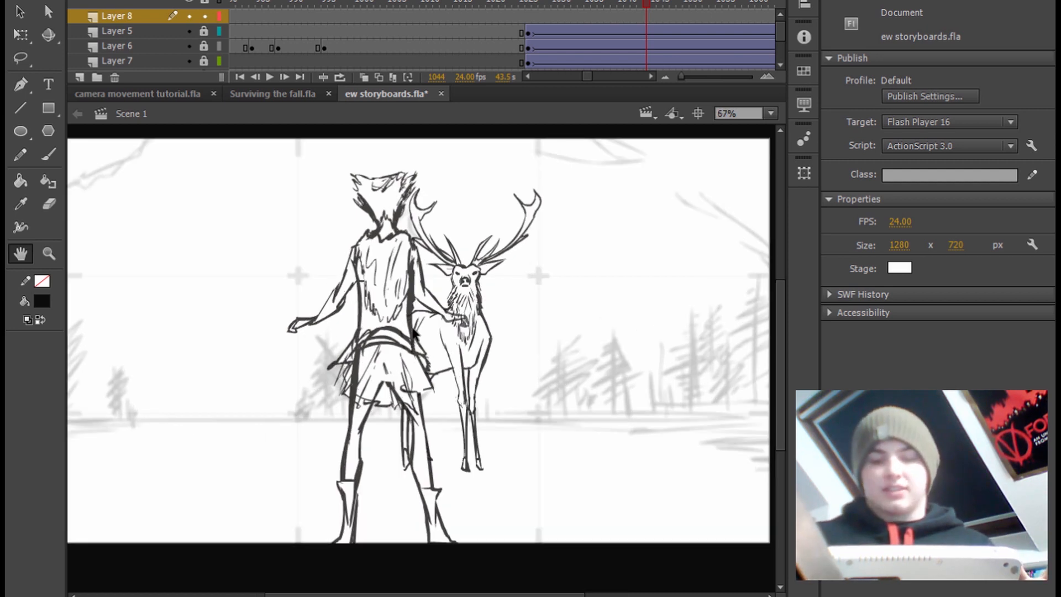
Switch to camera movement tutorial.fla, show the title card at frame 4 and advance to the next one
scroll(413, 331, down, 1)
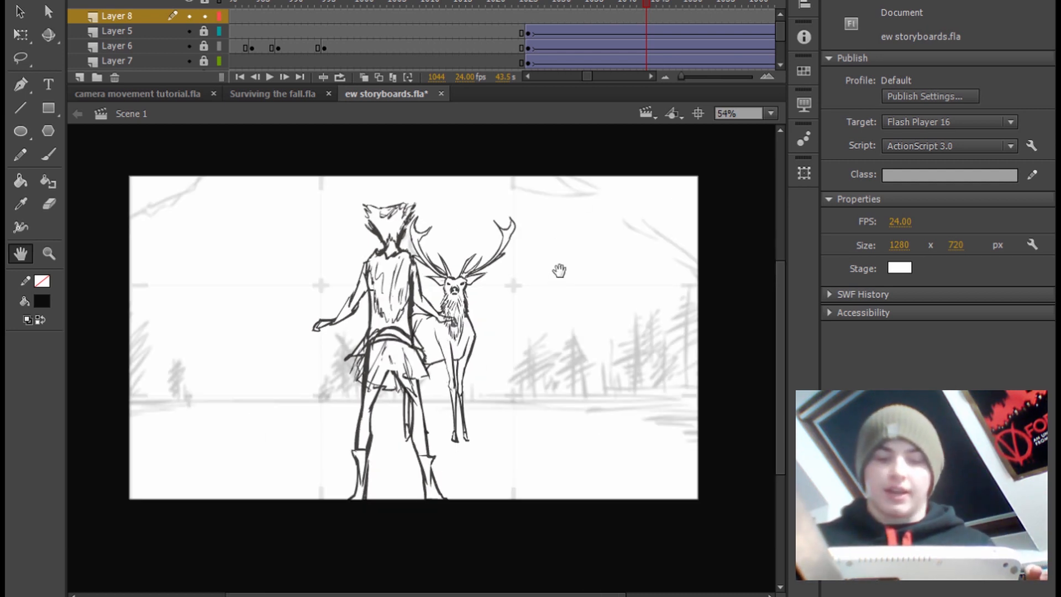
click(151, 97)
click(252, 2)
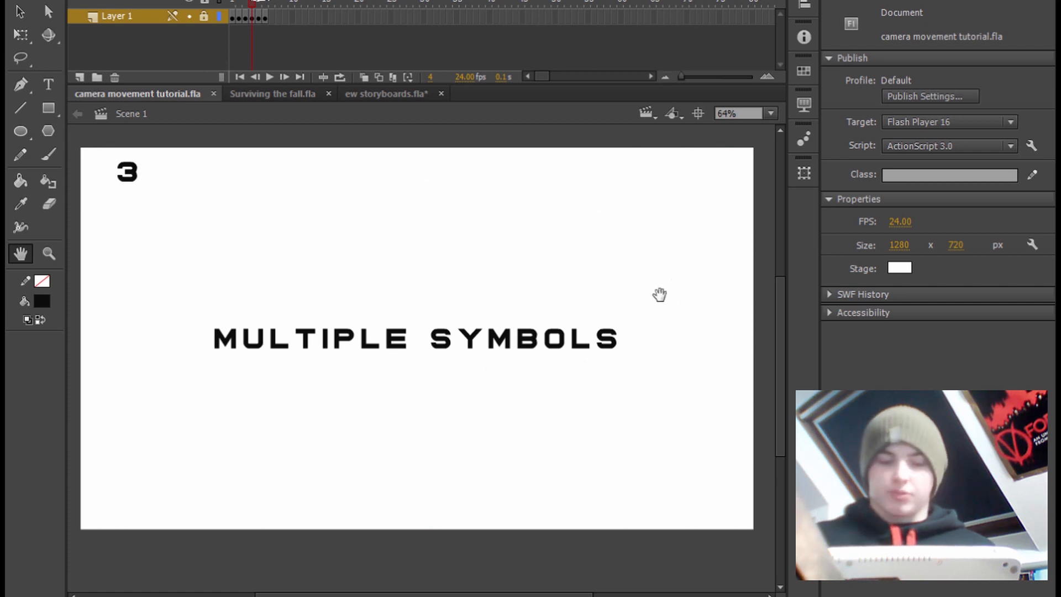
key(.)
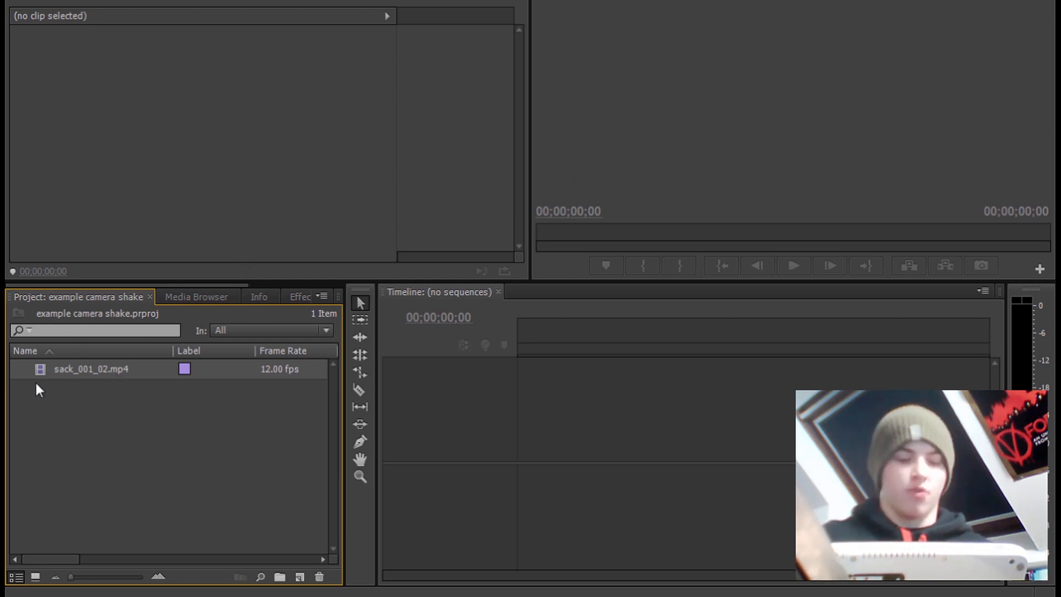
In the example camera shake project in Premiere Pro, create a new sequence from the clip sack_001_02.mp4
drag(38, 369, 75, 366)
drag(145, 369, 251, 460)
click(63, 373)
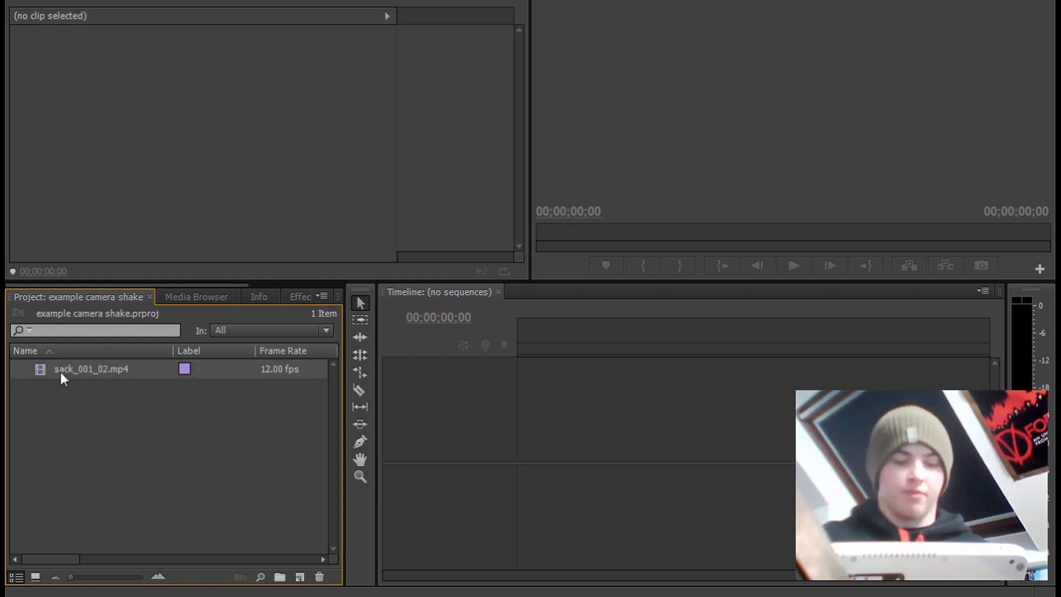
drag(43, 369, 299, 576)
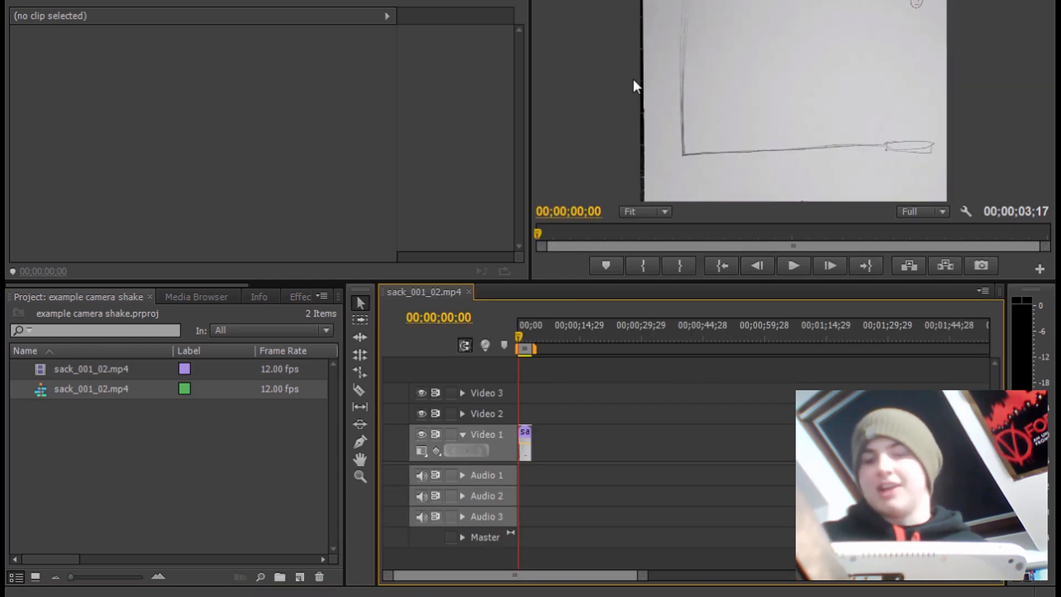
Enlarge the program monitor, play the sack sequence through, and move the playhead back near its start
drag(528, 243, 393, 261)
drag(478, 281, 482, 350)
key(space)
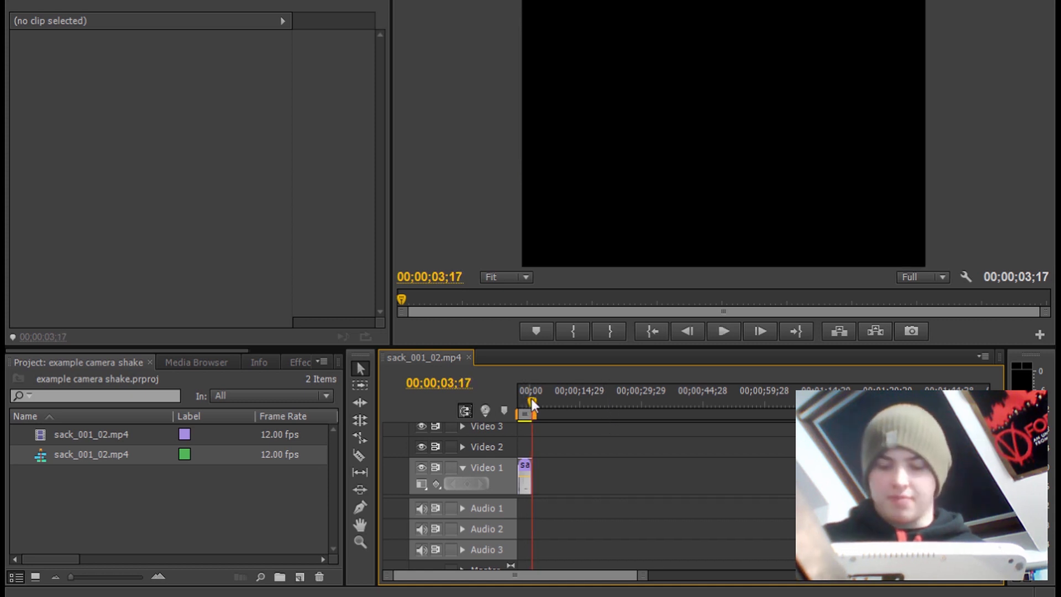
key(Home)
key(space)
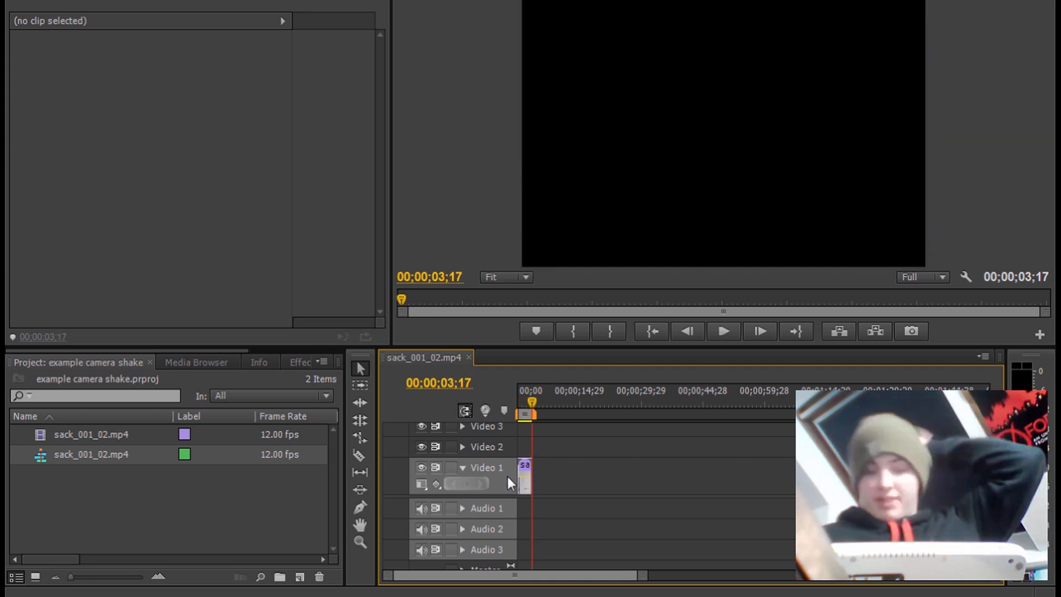
drag(531, 399, 525, 403)
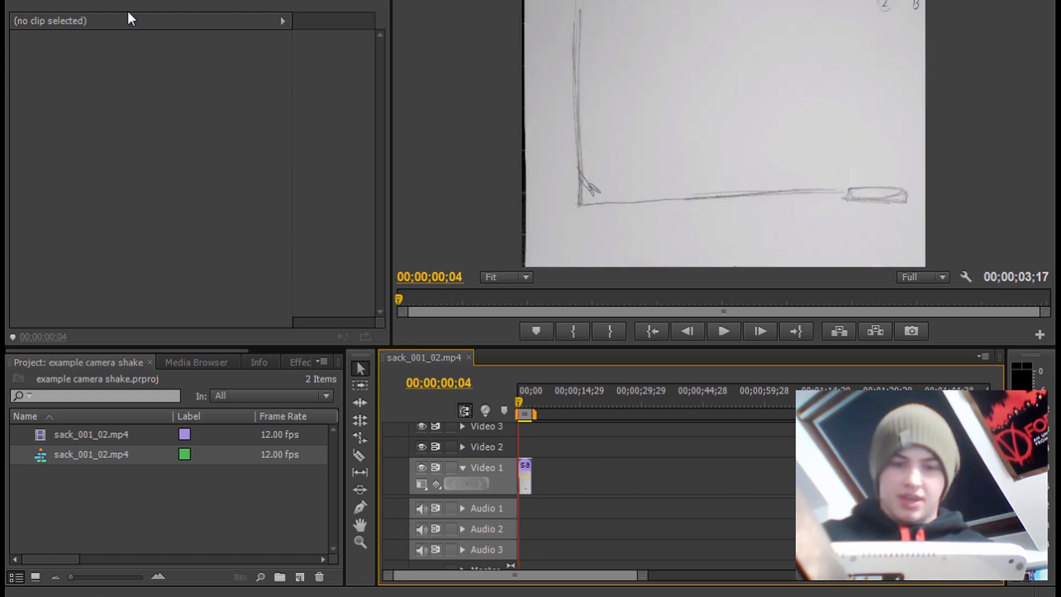
Open the Motion settings of the sack_001_02.mp4 clip on Video 1 and set its Scale to 117
click(525, 466)
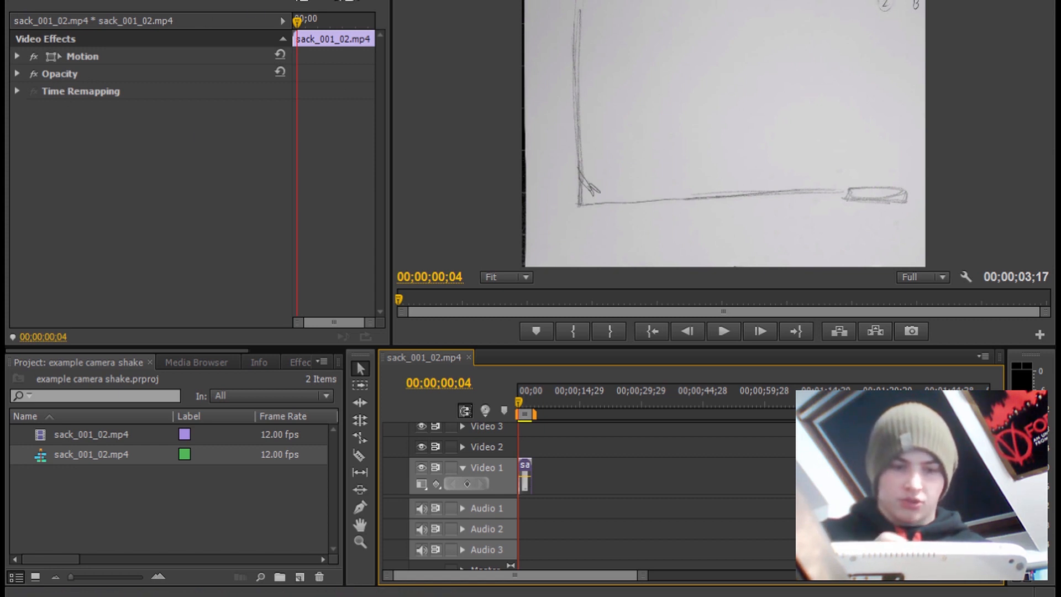
click(16, 55)
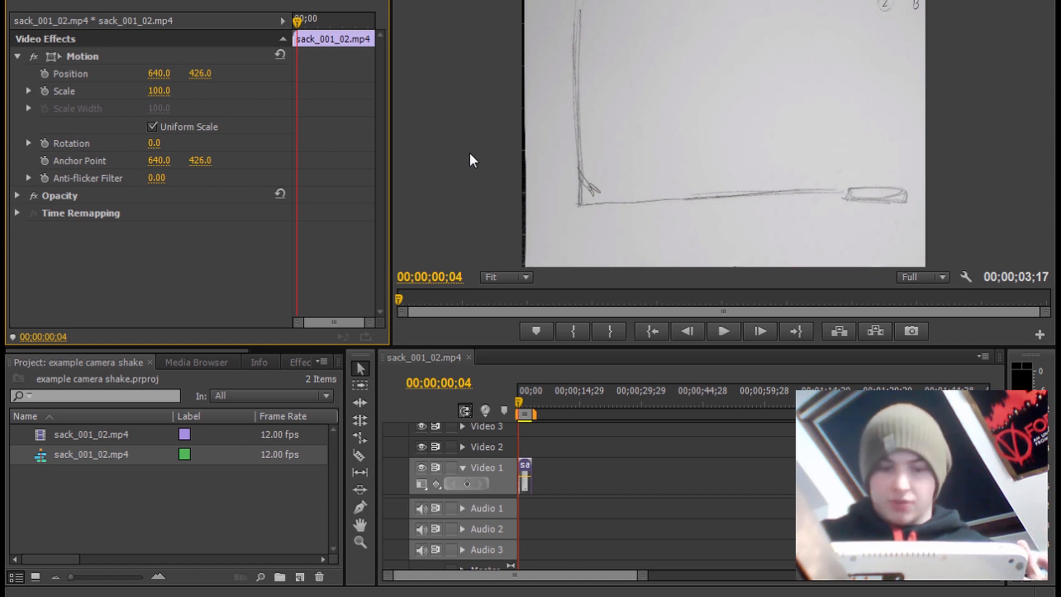
drag(165, 97, 186, 98)
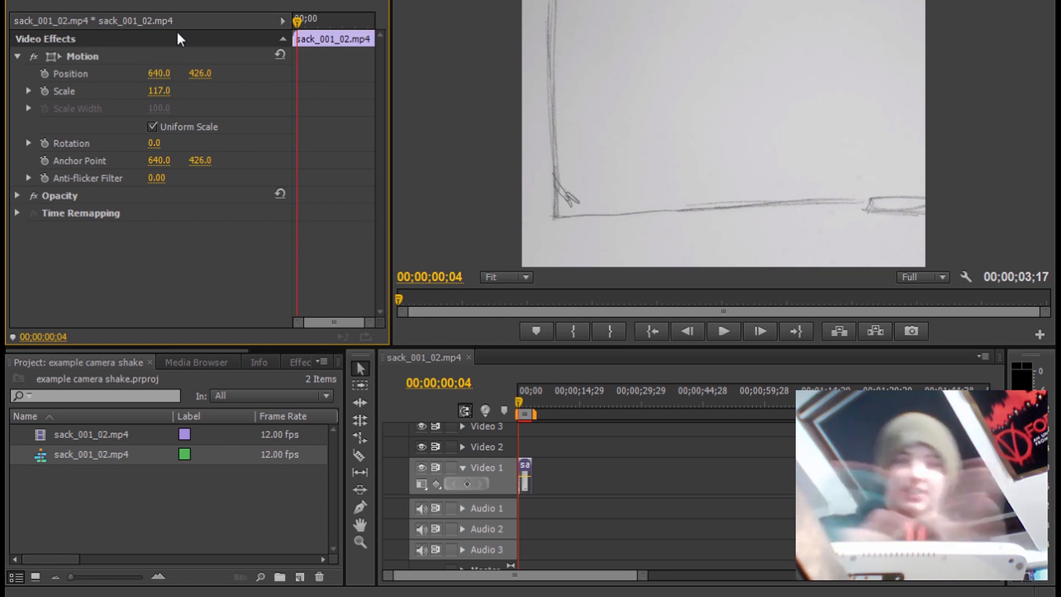
Shift the clip horizontally to fill the frame, setting its horizontal Position to 721
drag(161, 76, 173, 87)
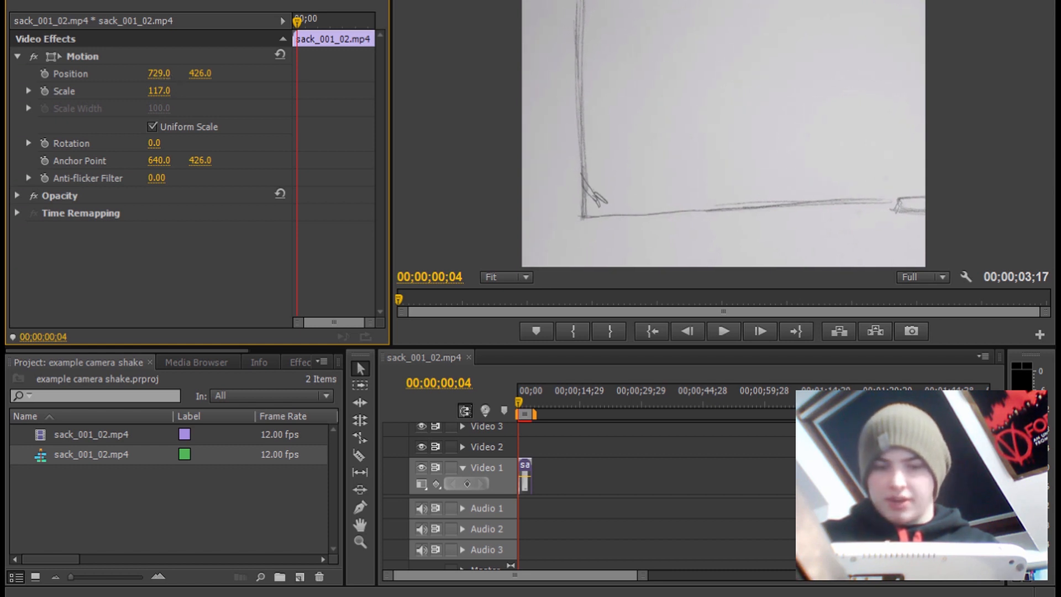
click(163, 74)
click(147, 76)
drag(165, 76, 163, 81)
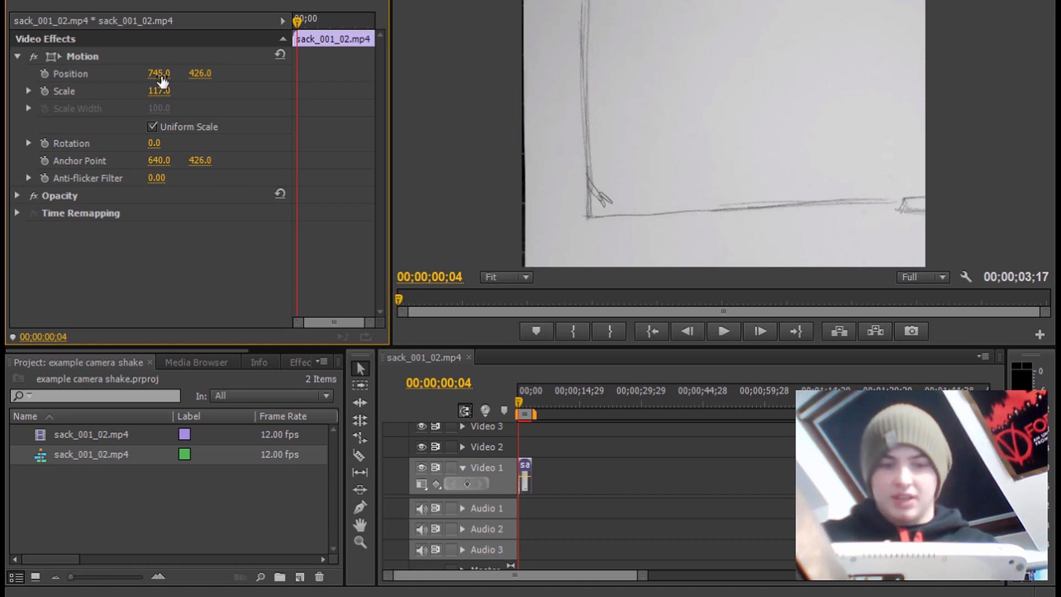
click(161, 76)
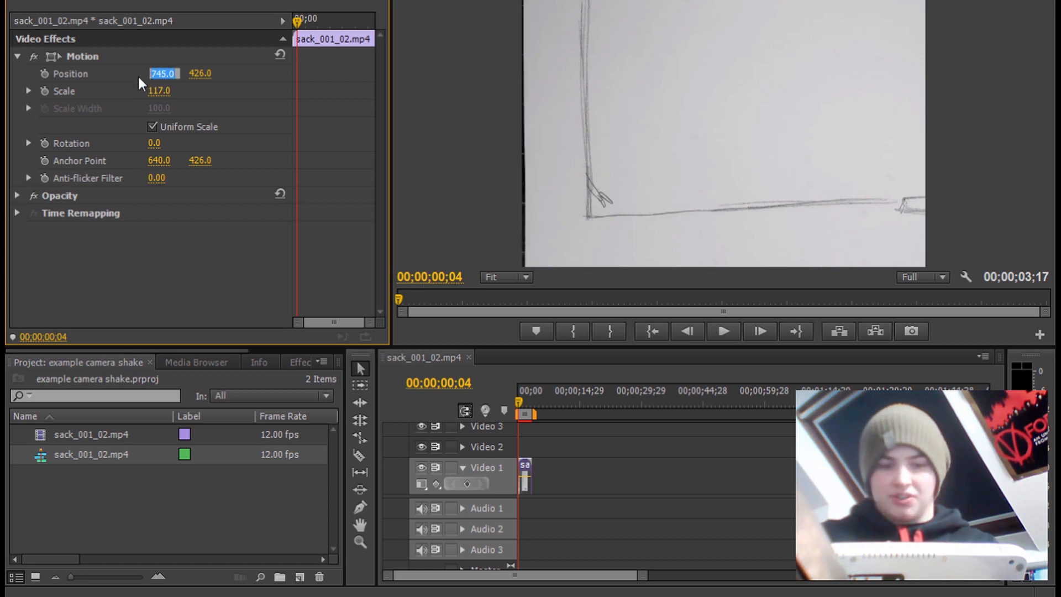
text(721)
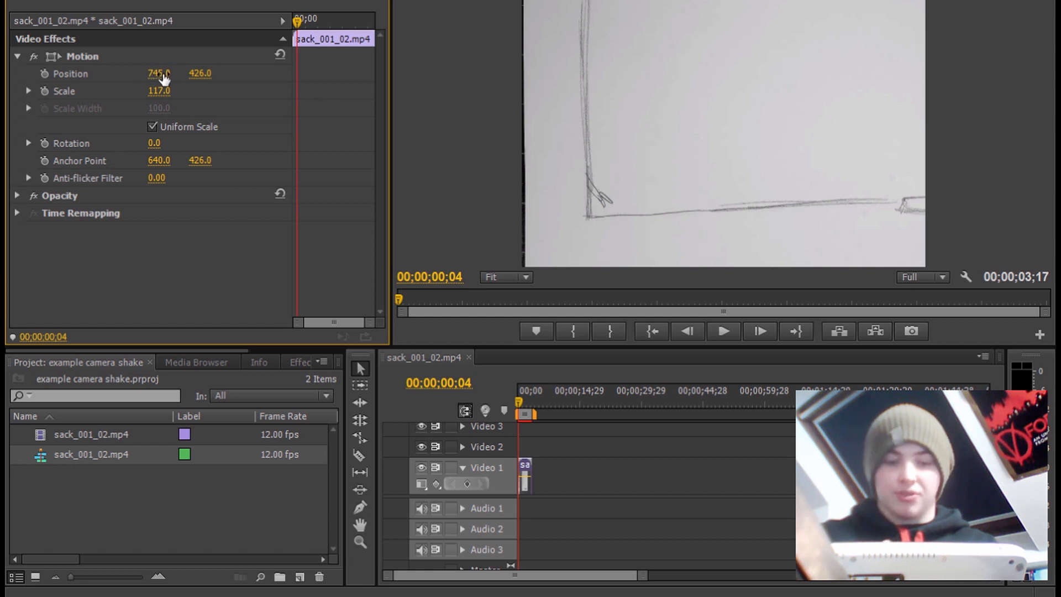
key(Return)
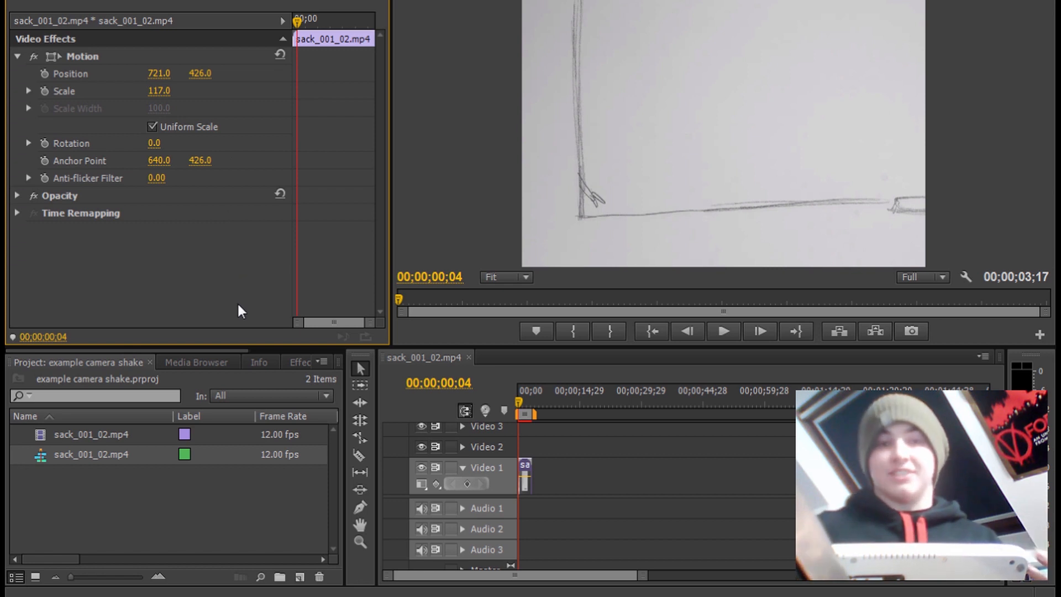
Keyframe the clip's horizontal Position from 721 at the first frame to 531 at 00;00;03;07, and scrub through the pan
key(Home)
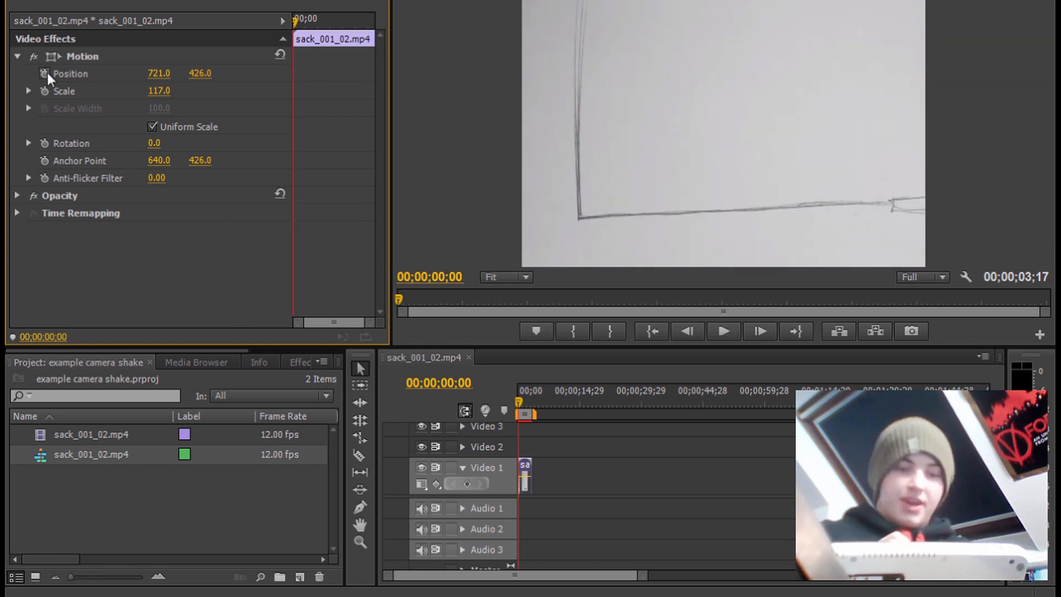
click(44, 74)
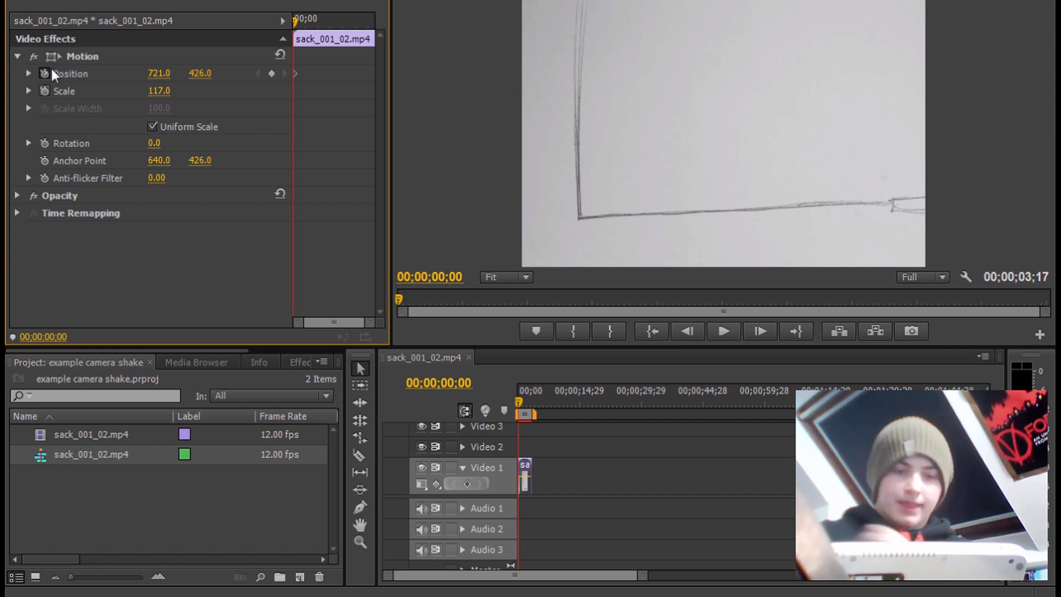
click(302, 22)
drag(303, 26, 374, 35)
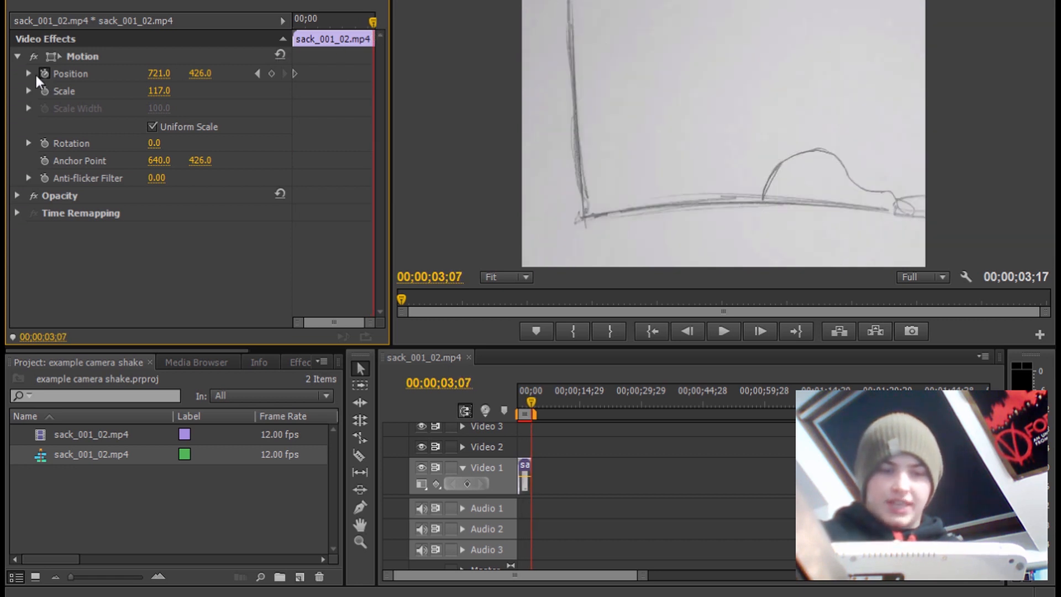
click(272, 73)
drag(159, 76, 180, 75)
click(178, 74)
click(161, 59)
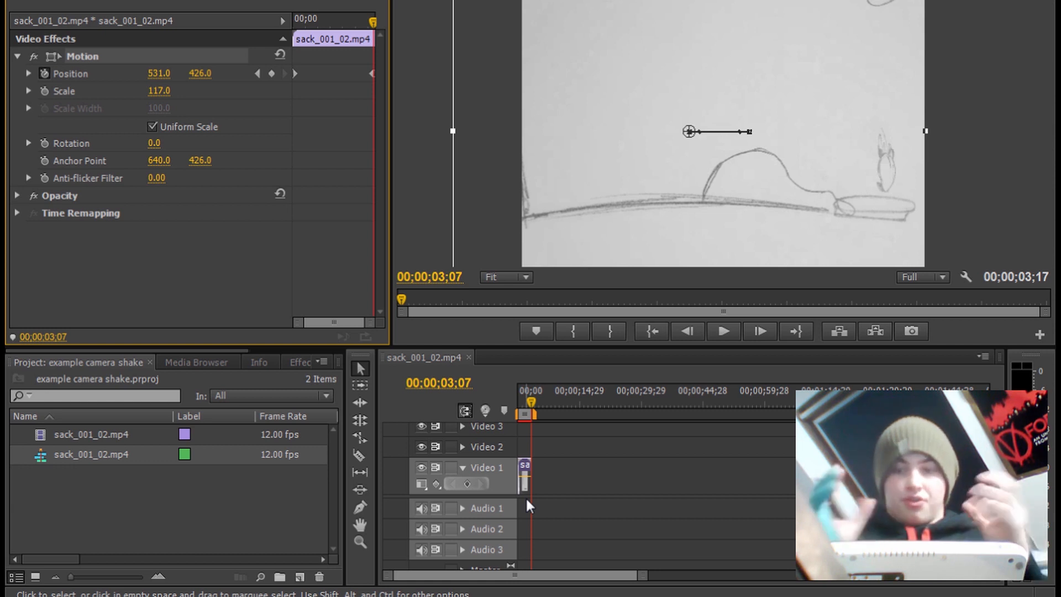
click(522, 395)
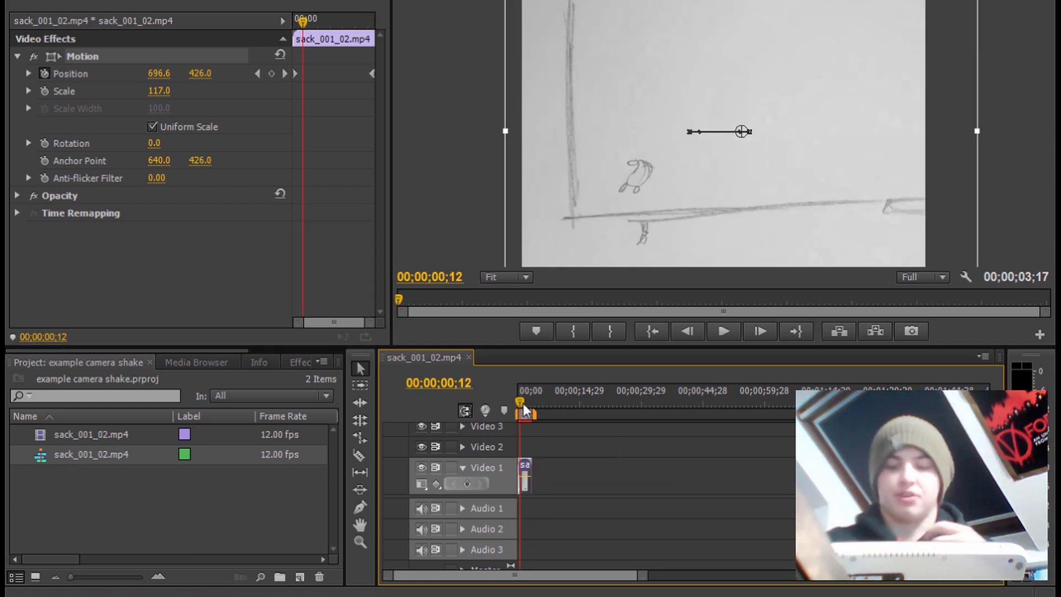
drag(524, 410, 526, 406)
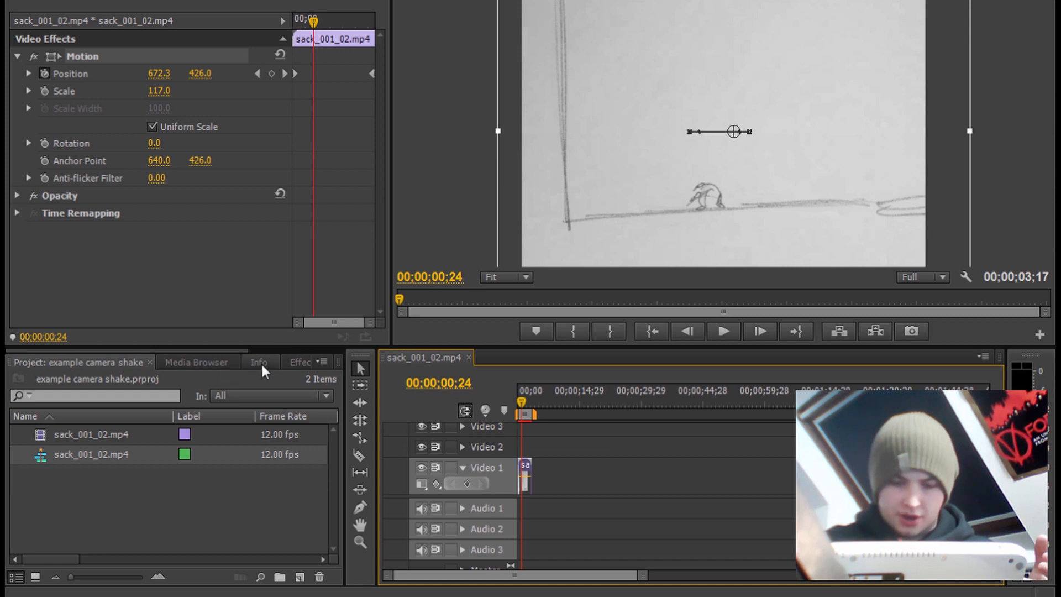
Search the effects for "camera shake" and apply the Camera Shake effect to the clip on Video 1
click(300, 362)
click(126, 387)
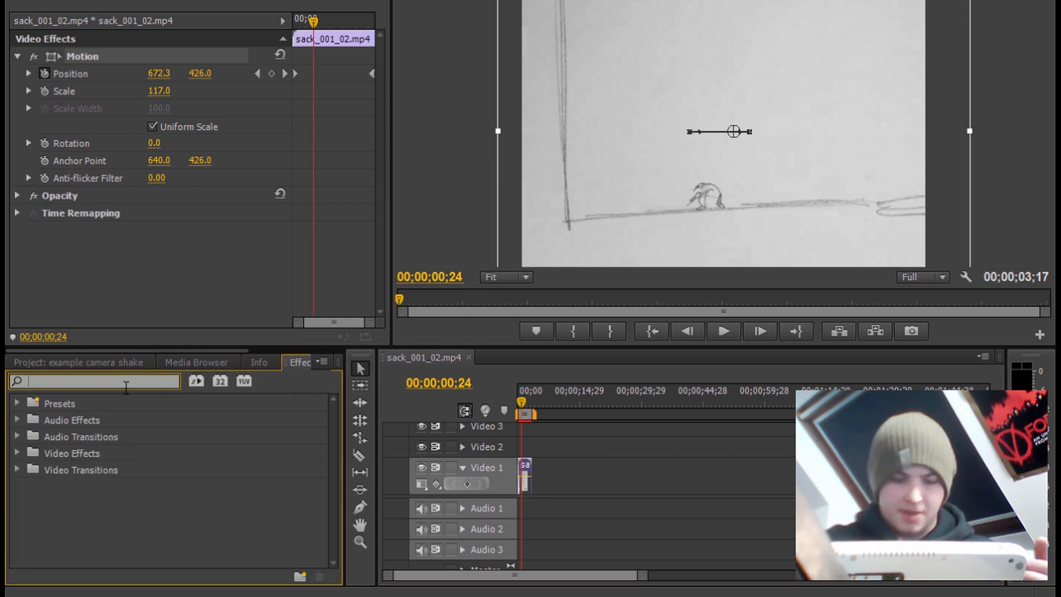
text(c)
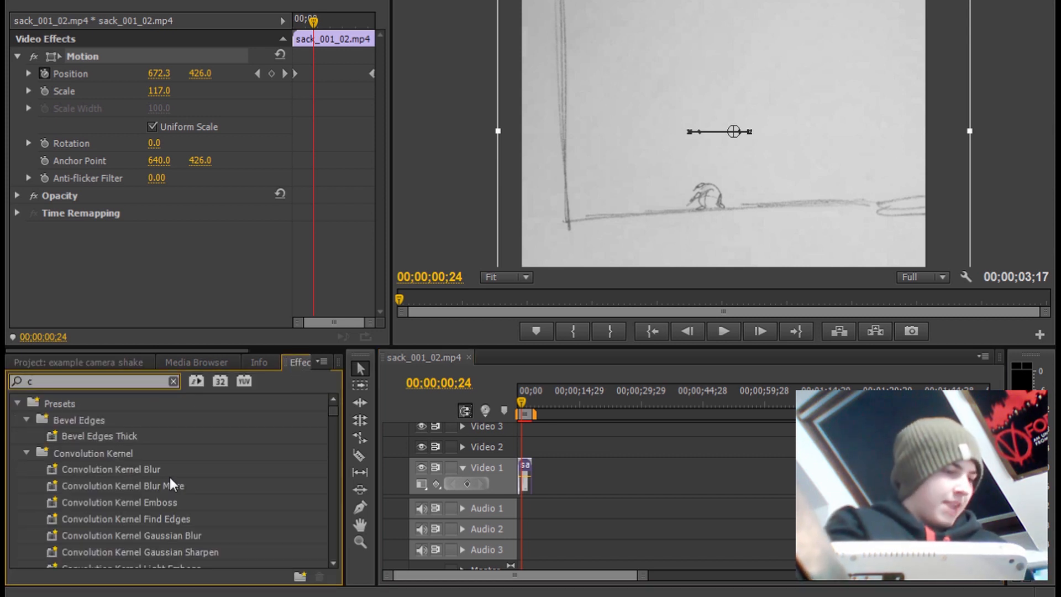
text(amera shake)
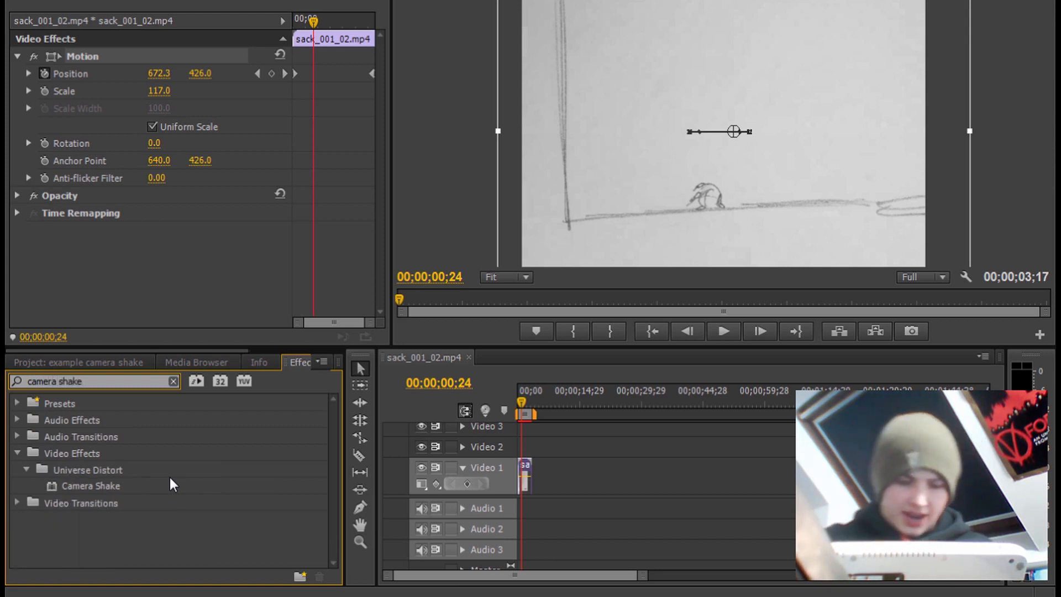
click(64, 489)
drag(60, 484, 525, 469)
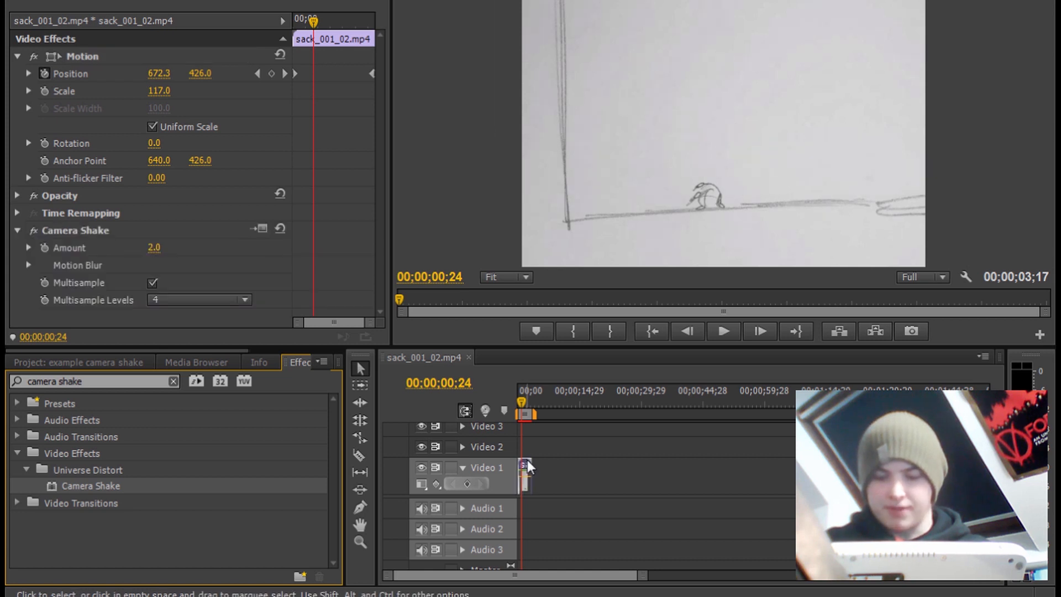
Play the sequence twice from the beginning to preview the Camera Shake effect at its default amount
click(525, 405)
key(space)
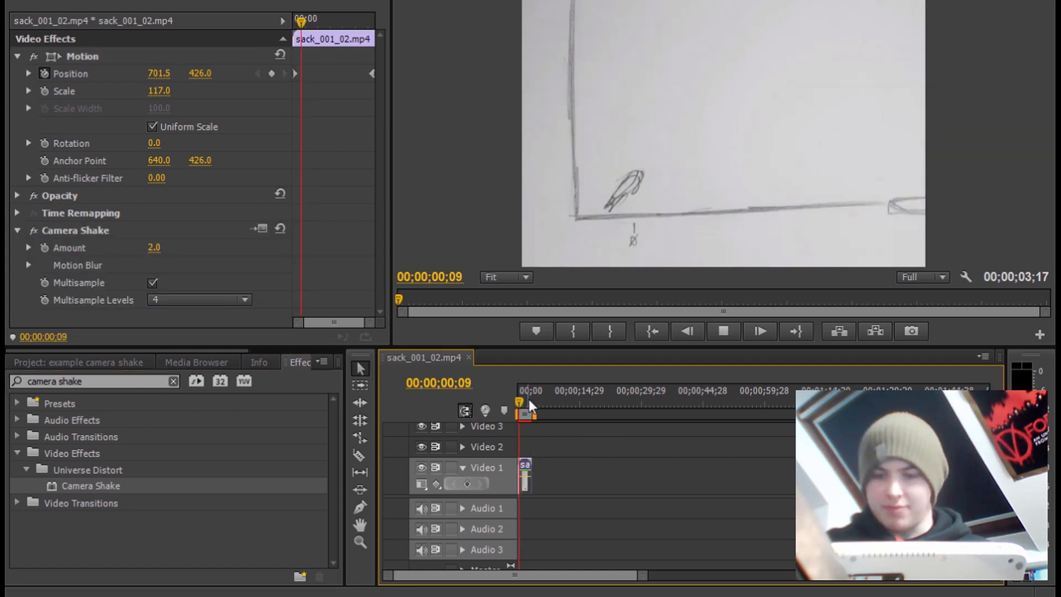
key(space)
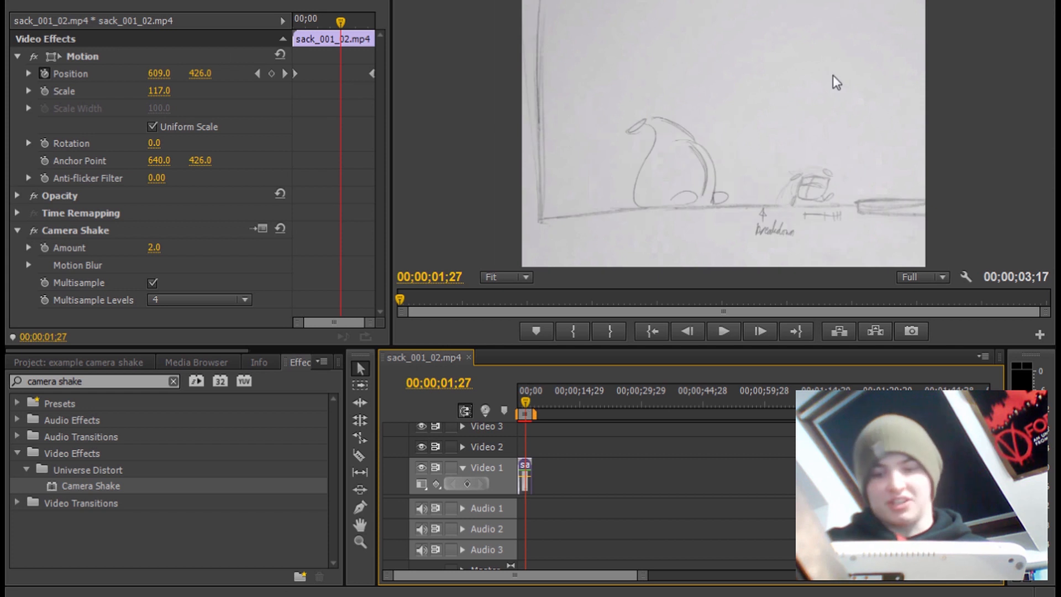
drag(526, 401, 514, 402)
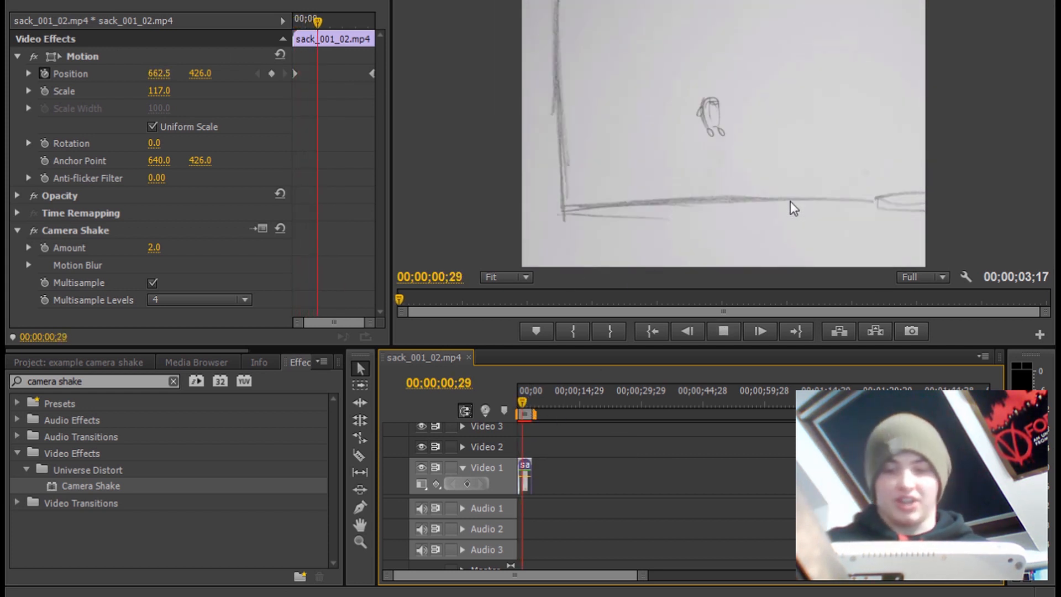
key(space)
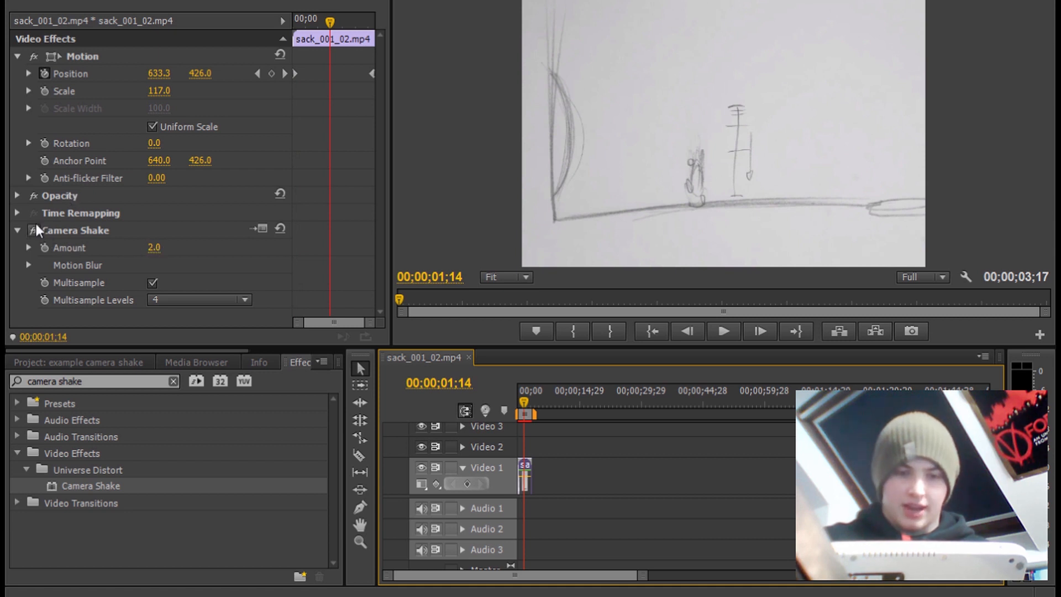
Set the Camera Shake Amount to 11 and play the sequence from the start to preview the stronger shake
drag(157, 248, 164, 249)
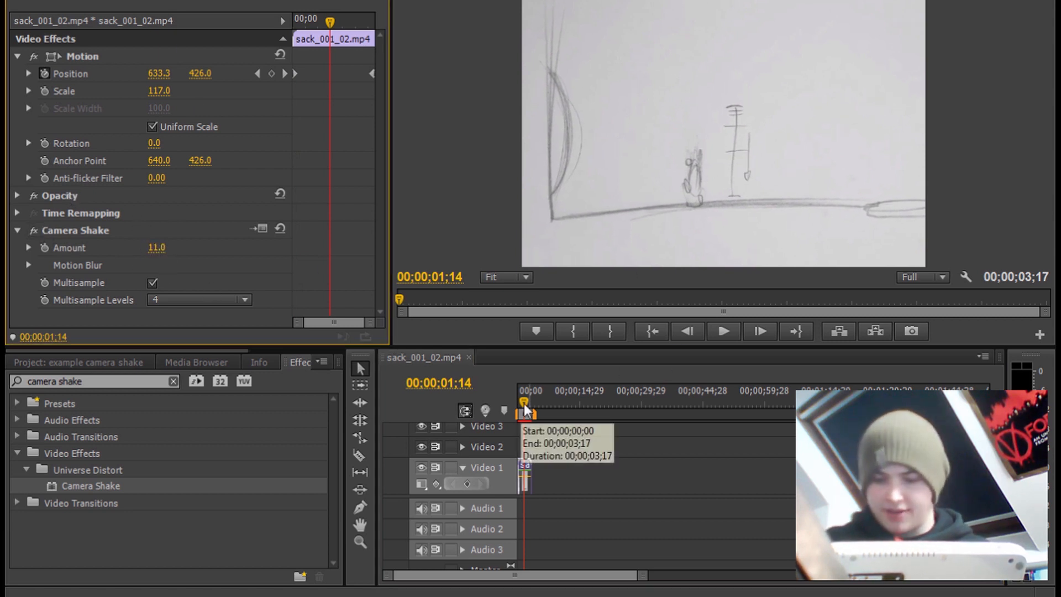
drag(524, 402, 518, 400)
key(space)
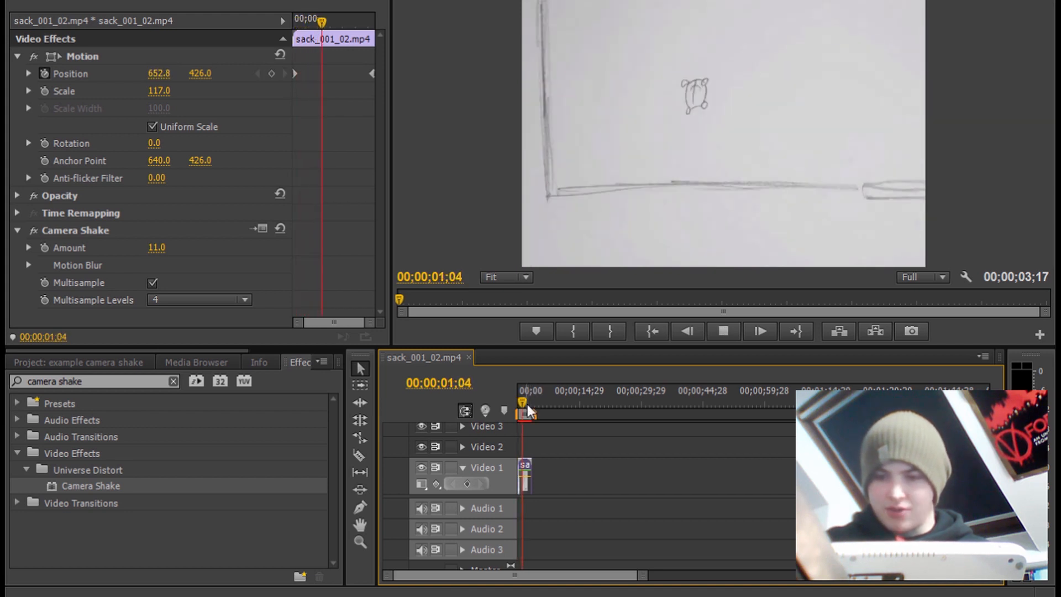
key(space)
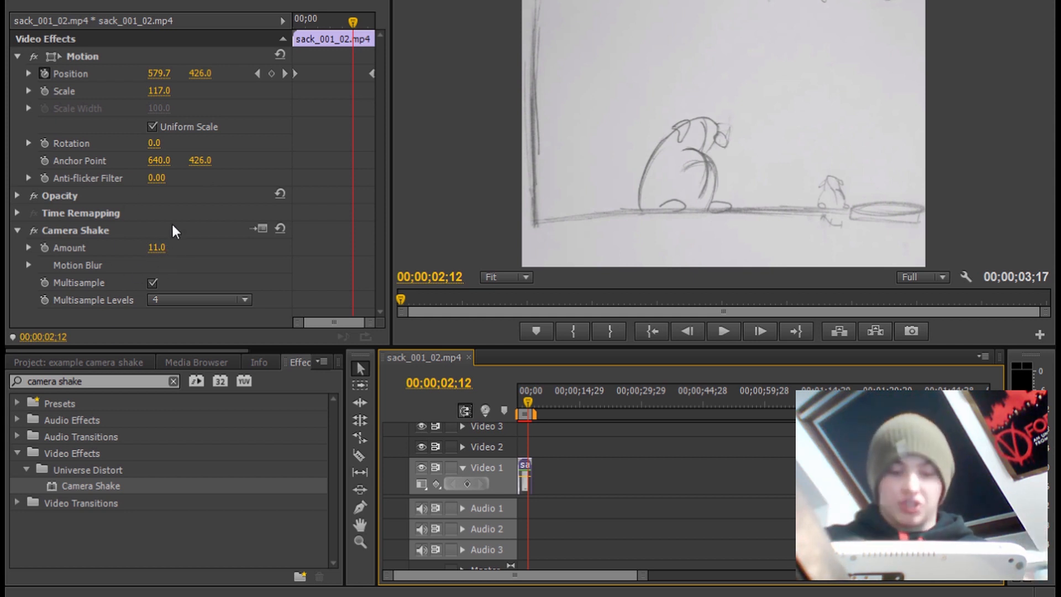
Collapse the Camera Shake settings and quit Premiere Pro without saving changes to example camera shake.prproj
click(17, 230)
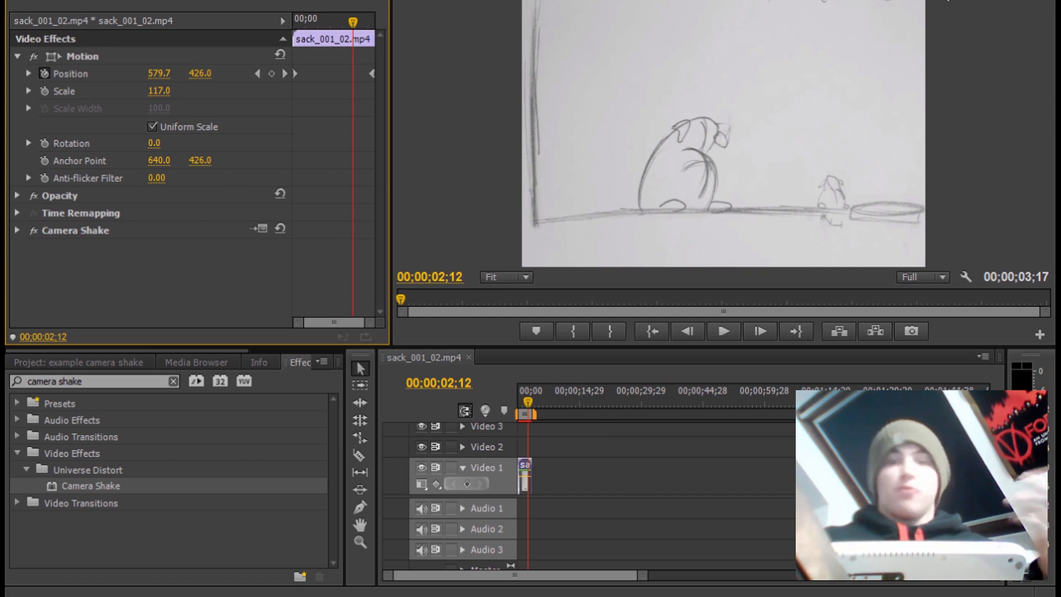
key(ctrl+q)
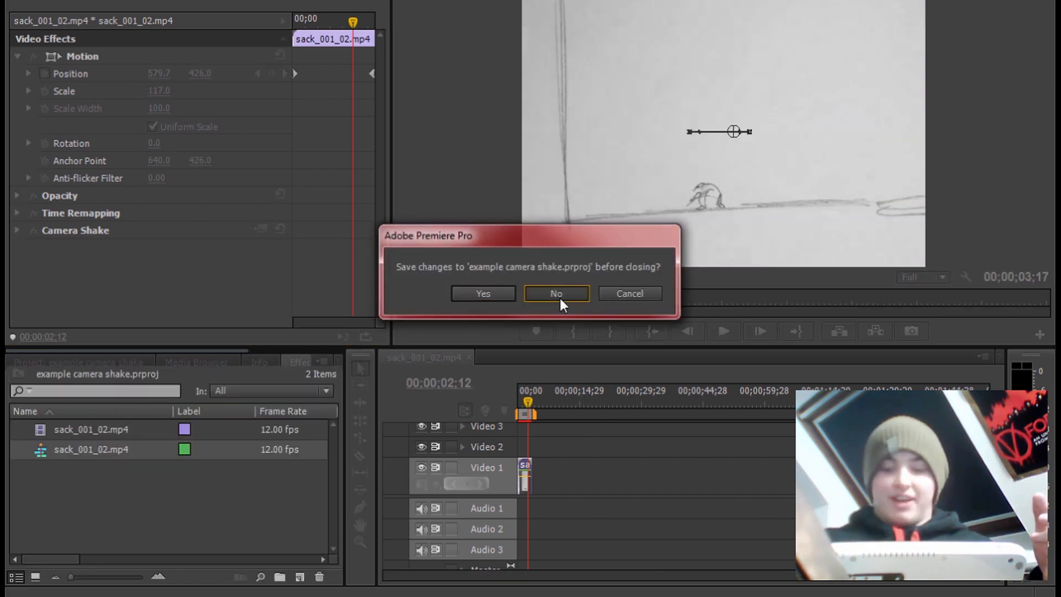
click(559, 294)
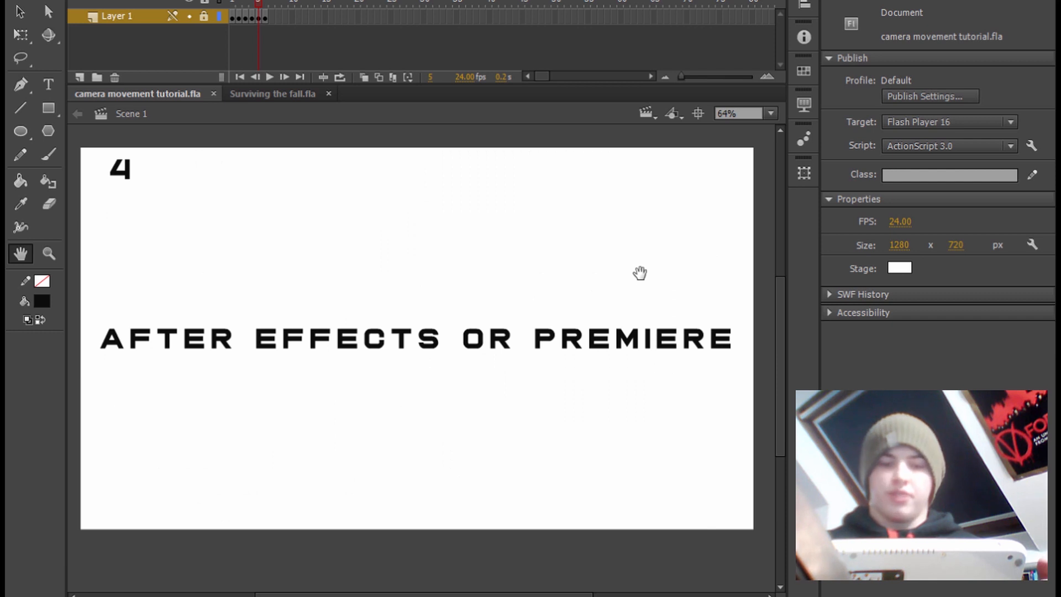
Advance camera movement tutorial.fla in Flash to the "Frame by Frame" slide, switch to Surviving the fall.fla and scrub to frame 787
drag(639, 262, 639, 266)
key(period)
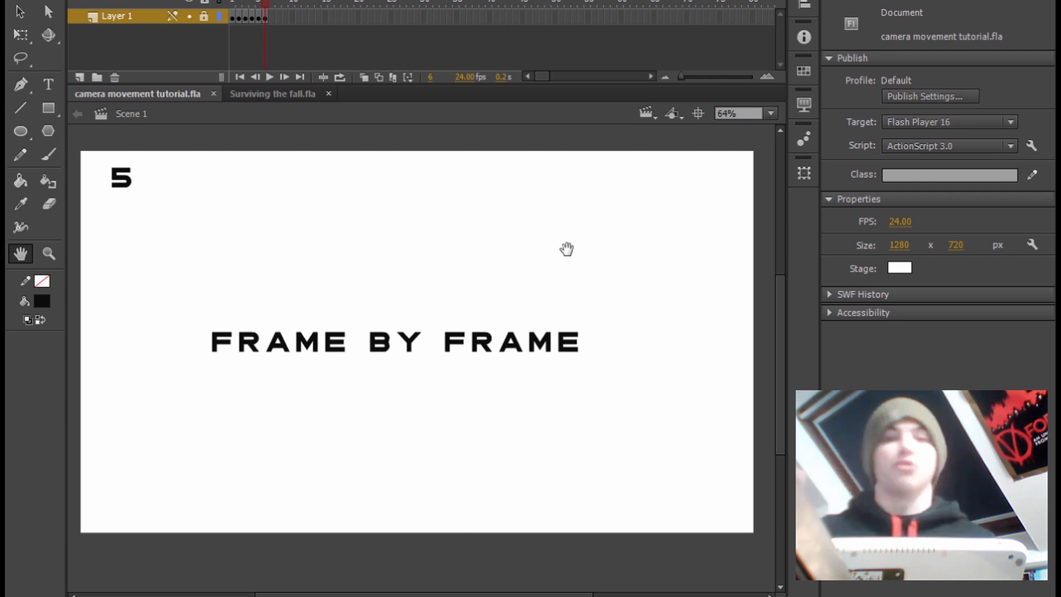
click(264, 94)
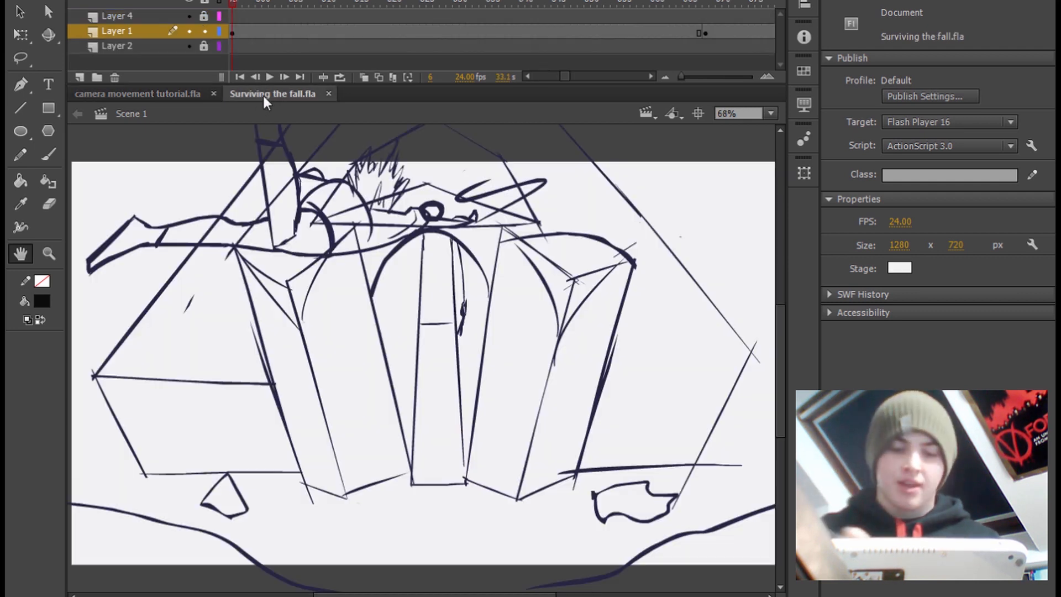
click(528, 76)
drag(389, 2, 330, 22)
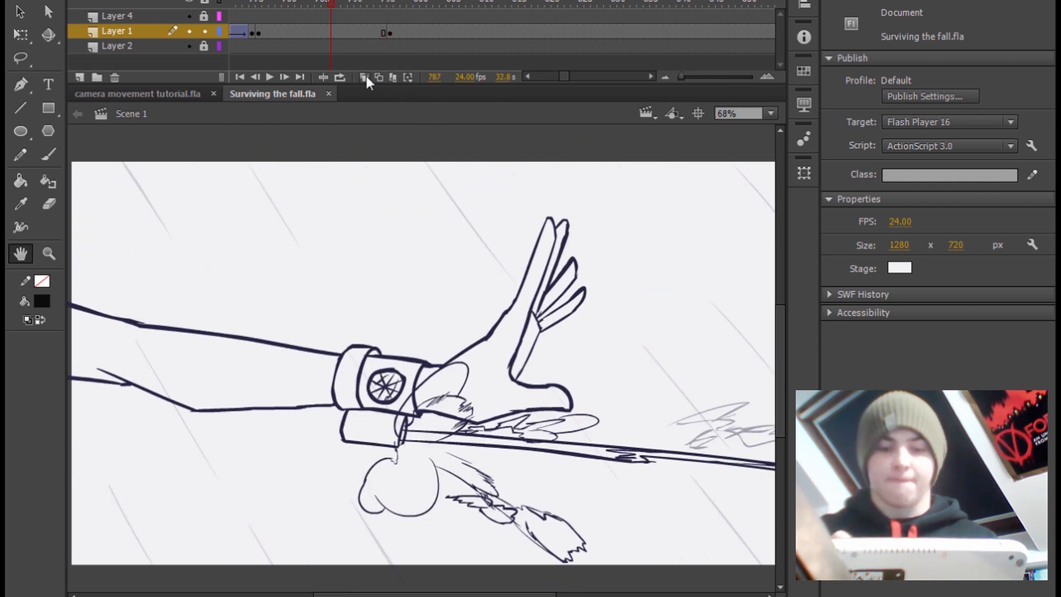
Turn on loop playback, extend the loop range from about frame 776 past frame 850, and scrub through its opening arm drawings
click(340, 78)
mouse_move(381, 3)
mouse_down()
mouse_move(562, 15)
mouse_move(758, 4)
mouse_up()
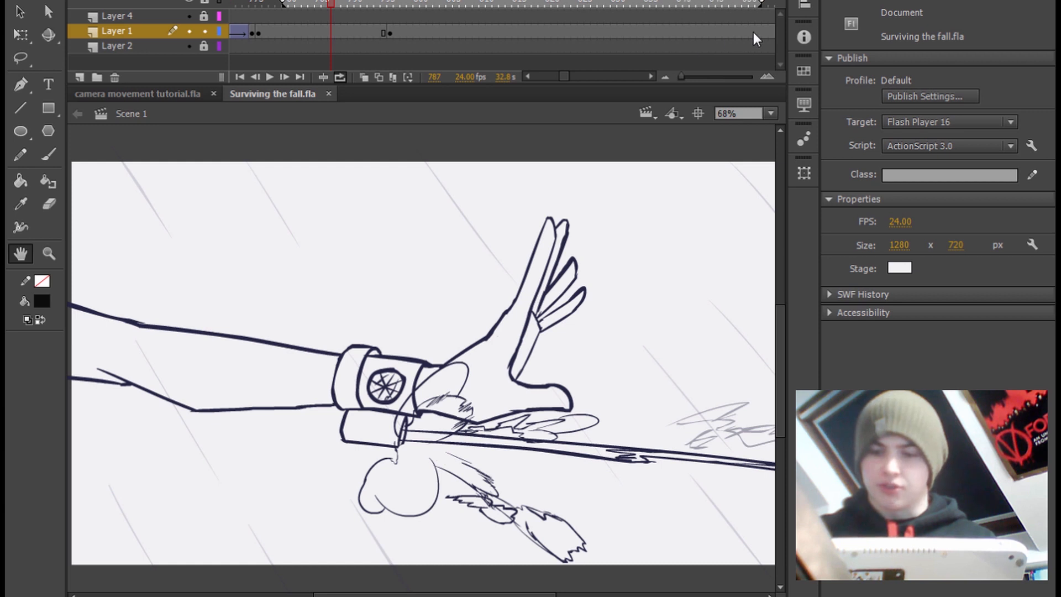
mouse_move(270, 7)
mouse_down()
mouse_move(281, 8)
mouse_move(266, 4)
mouse_up()
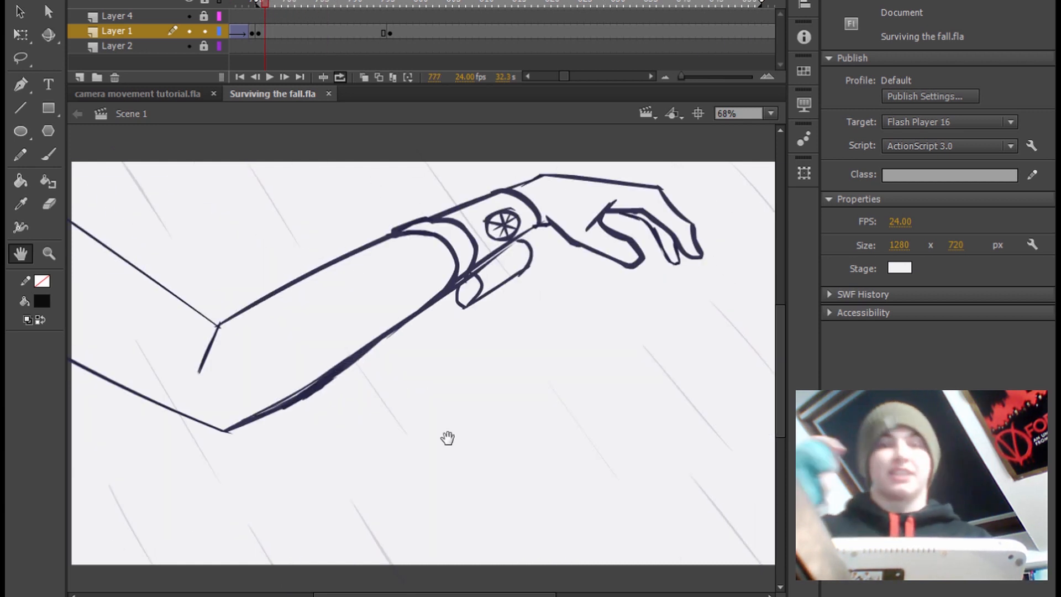
mouse_move(282, 12)
mouse_down()
mouse_move(322, 17)
mouse_move(291, 13)
mouse_up()
drag(284, 53, 271, 78)
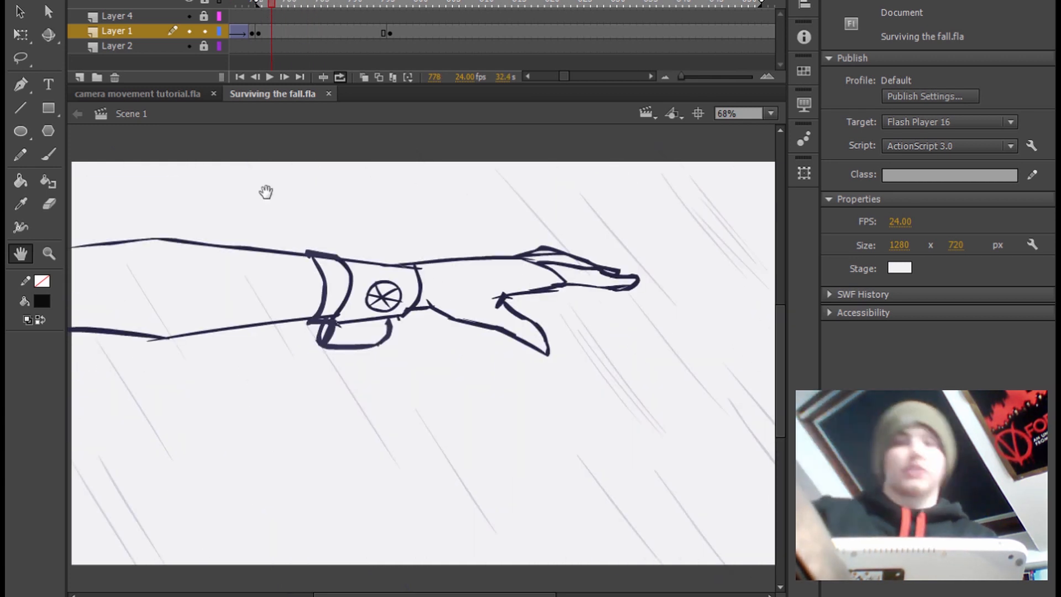
Play the looped falling sequence, return to frame 779 and play it again to examine the frame-by-frame camera movement
key(Return)
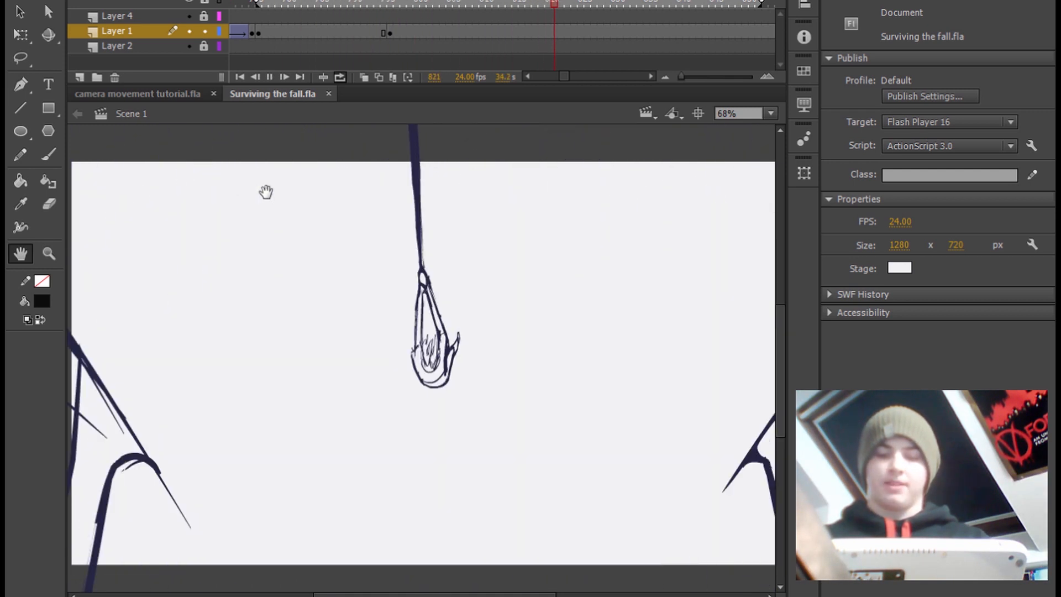
drag(460, 8, 278, 8)
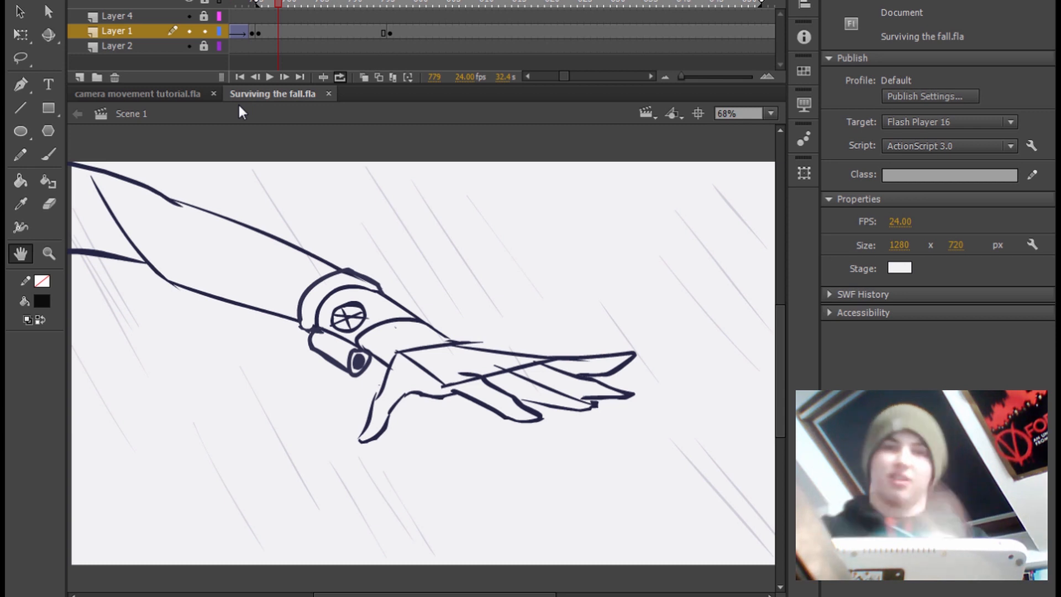
key(Return)
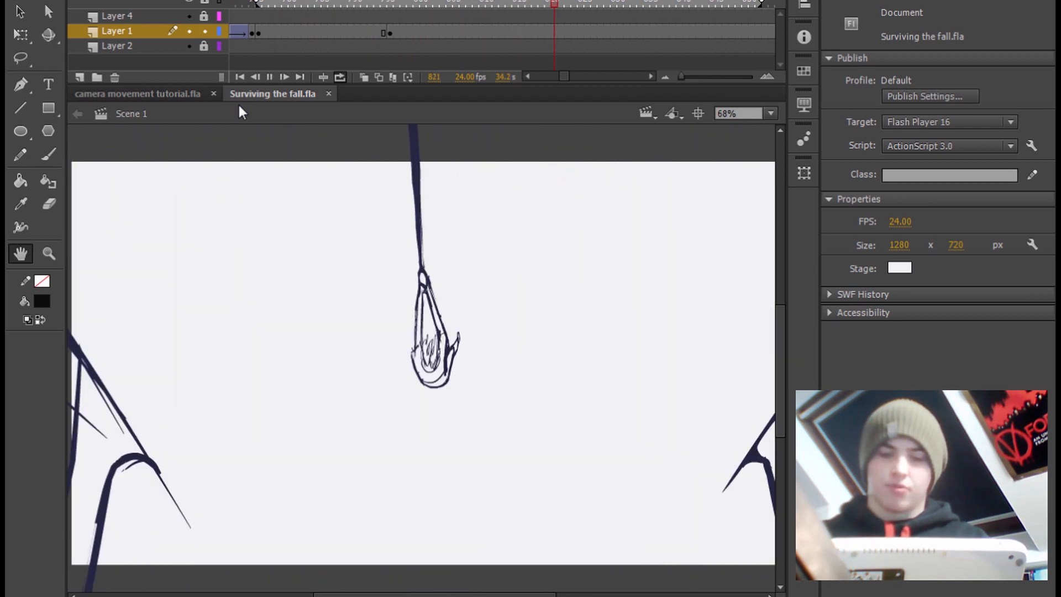
Scrub the falling sequence to frames 807 and 796 to examine how the background perspective is redrawn in each drawing
click(440, 7)
drag(440, 8, 462, 3)
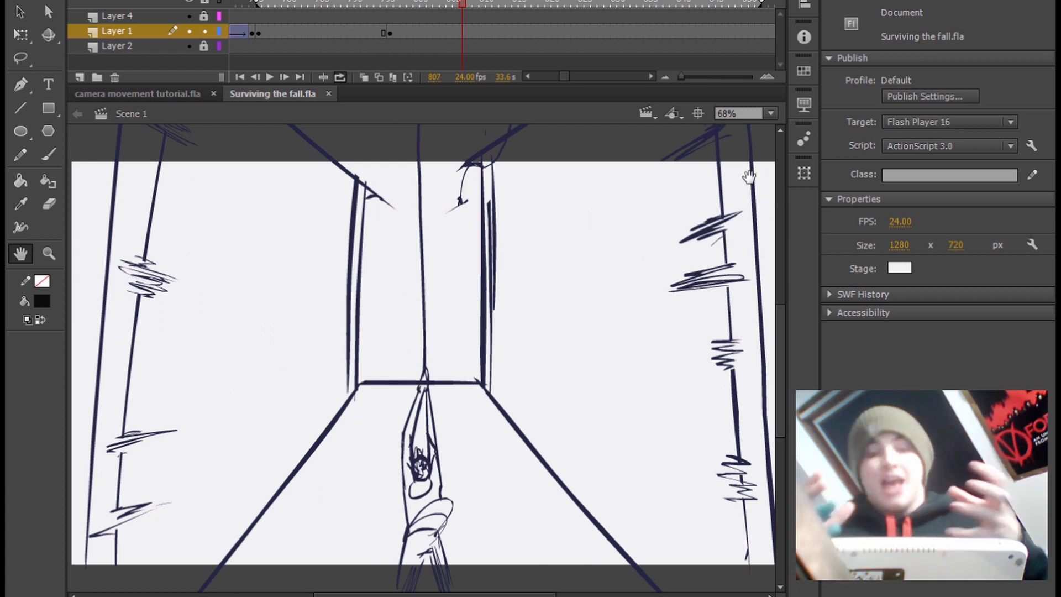
drag(491, 3, 391, 2)
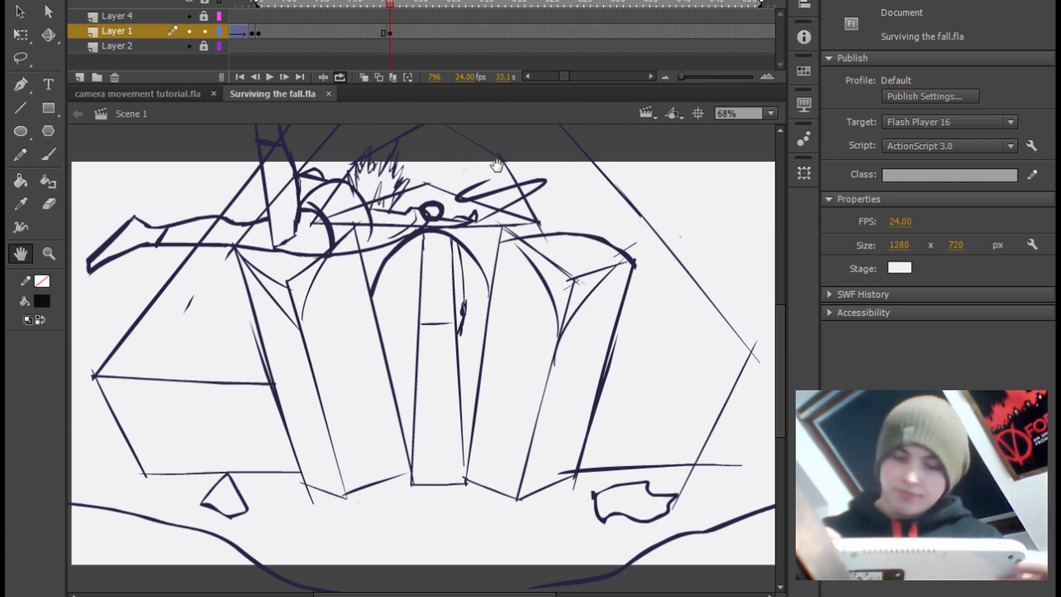
drag(495, 165, 493, 159)
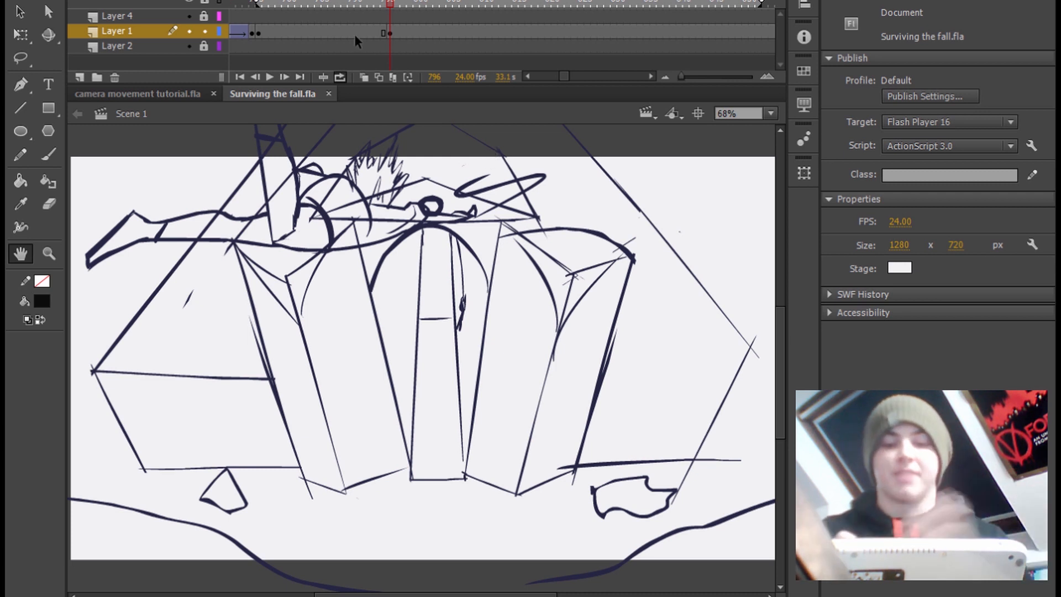
Turn off loop playback, scrub ahead to frame 829 and close Surviving the fall.fla
click(340, 77)
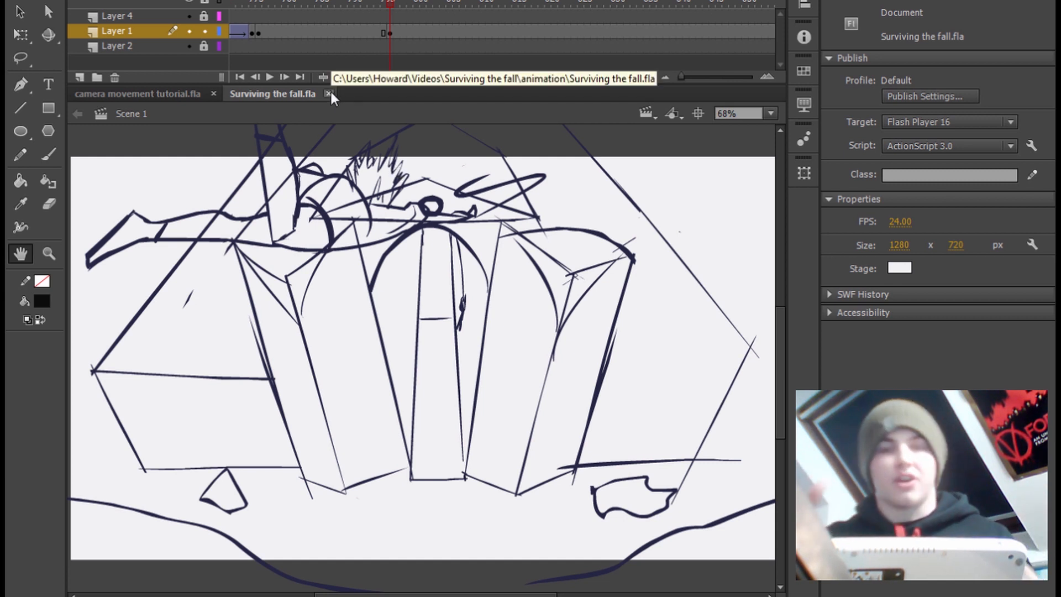
drag(409, 4, 605, 6)
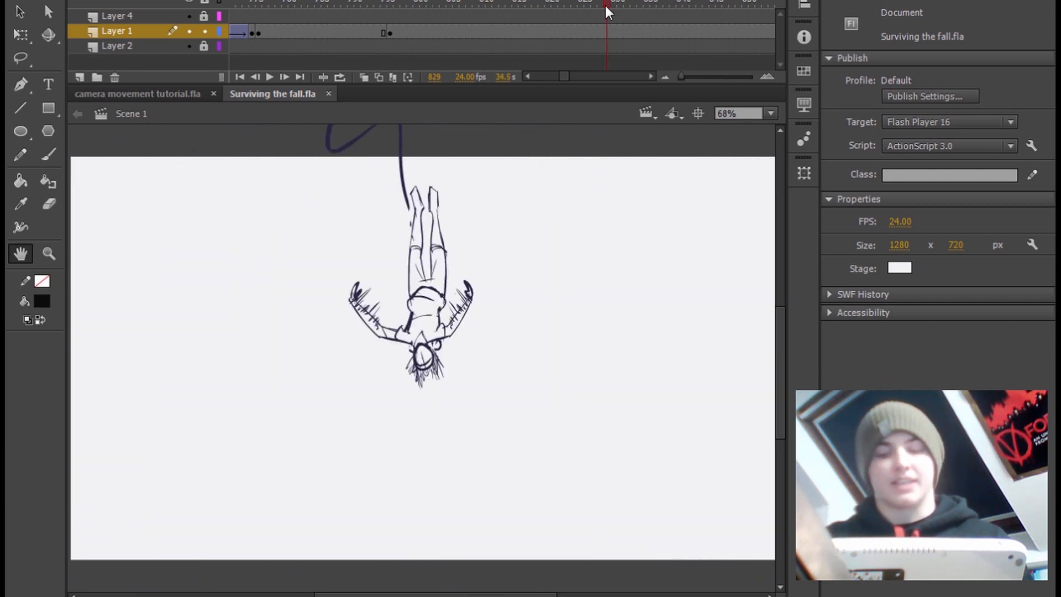
click(329, 94)
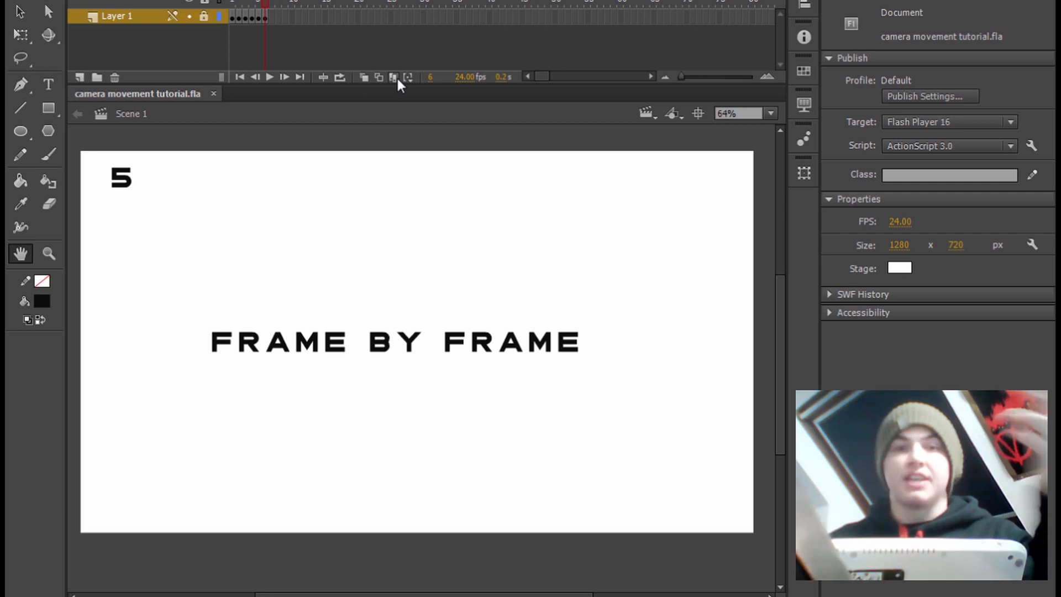
drag(454, 236, 453, 247)
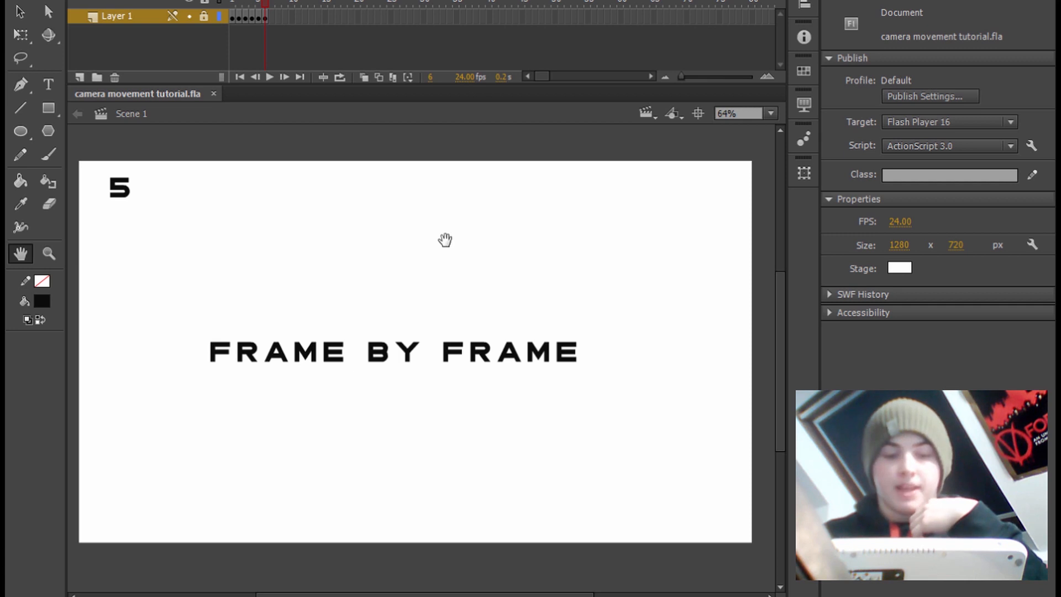
drag(444, 242, 443, 247)
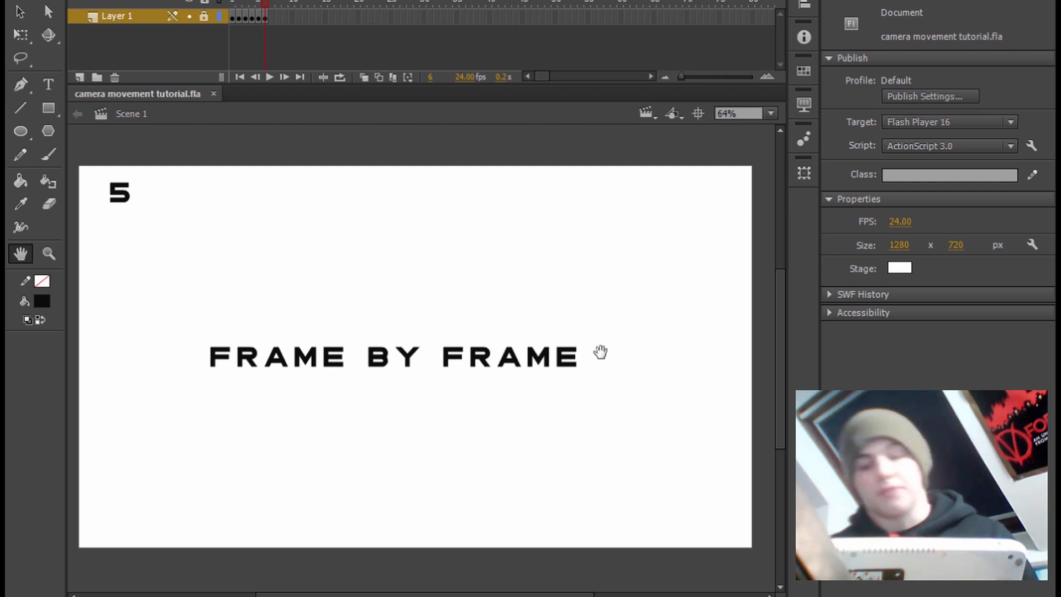
key(q)
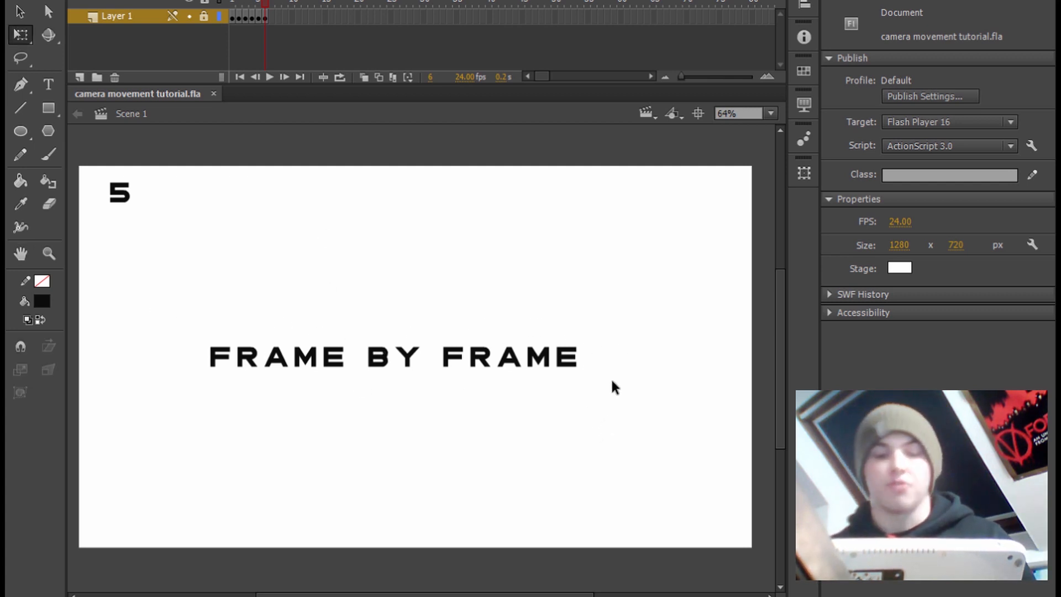
mouse_move(182, 319)
mouse_down()
mouse_move(616, 399)
mouse_move(603, 404)
mouse_up()
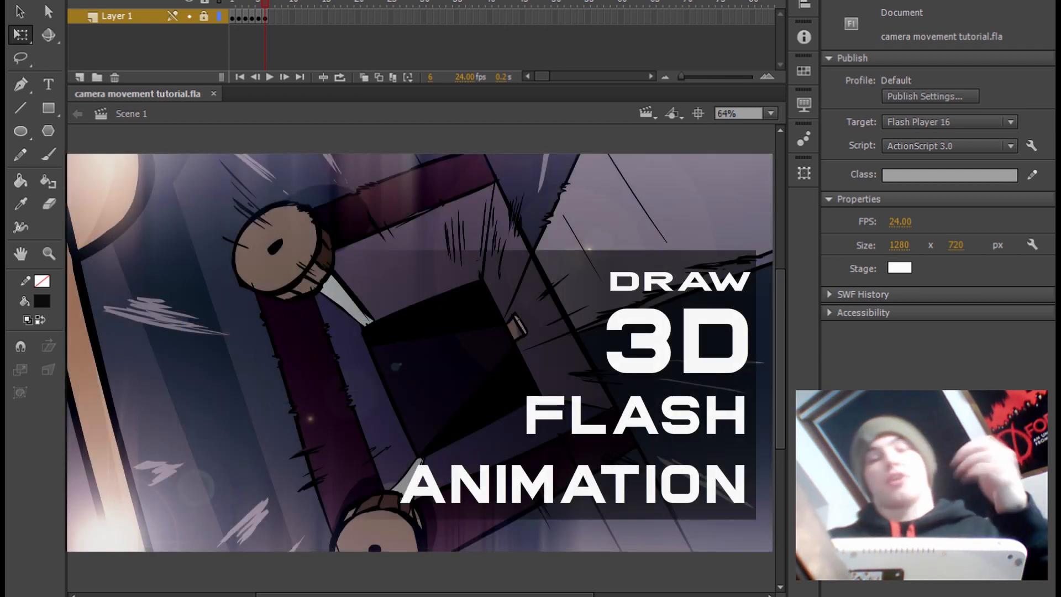